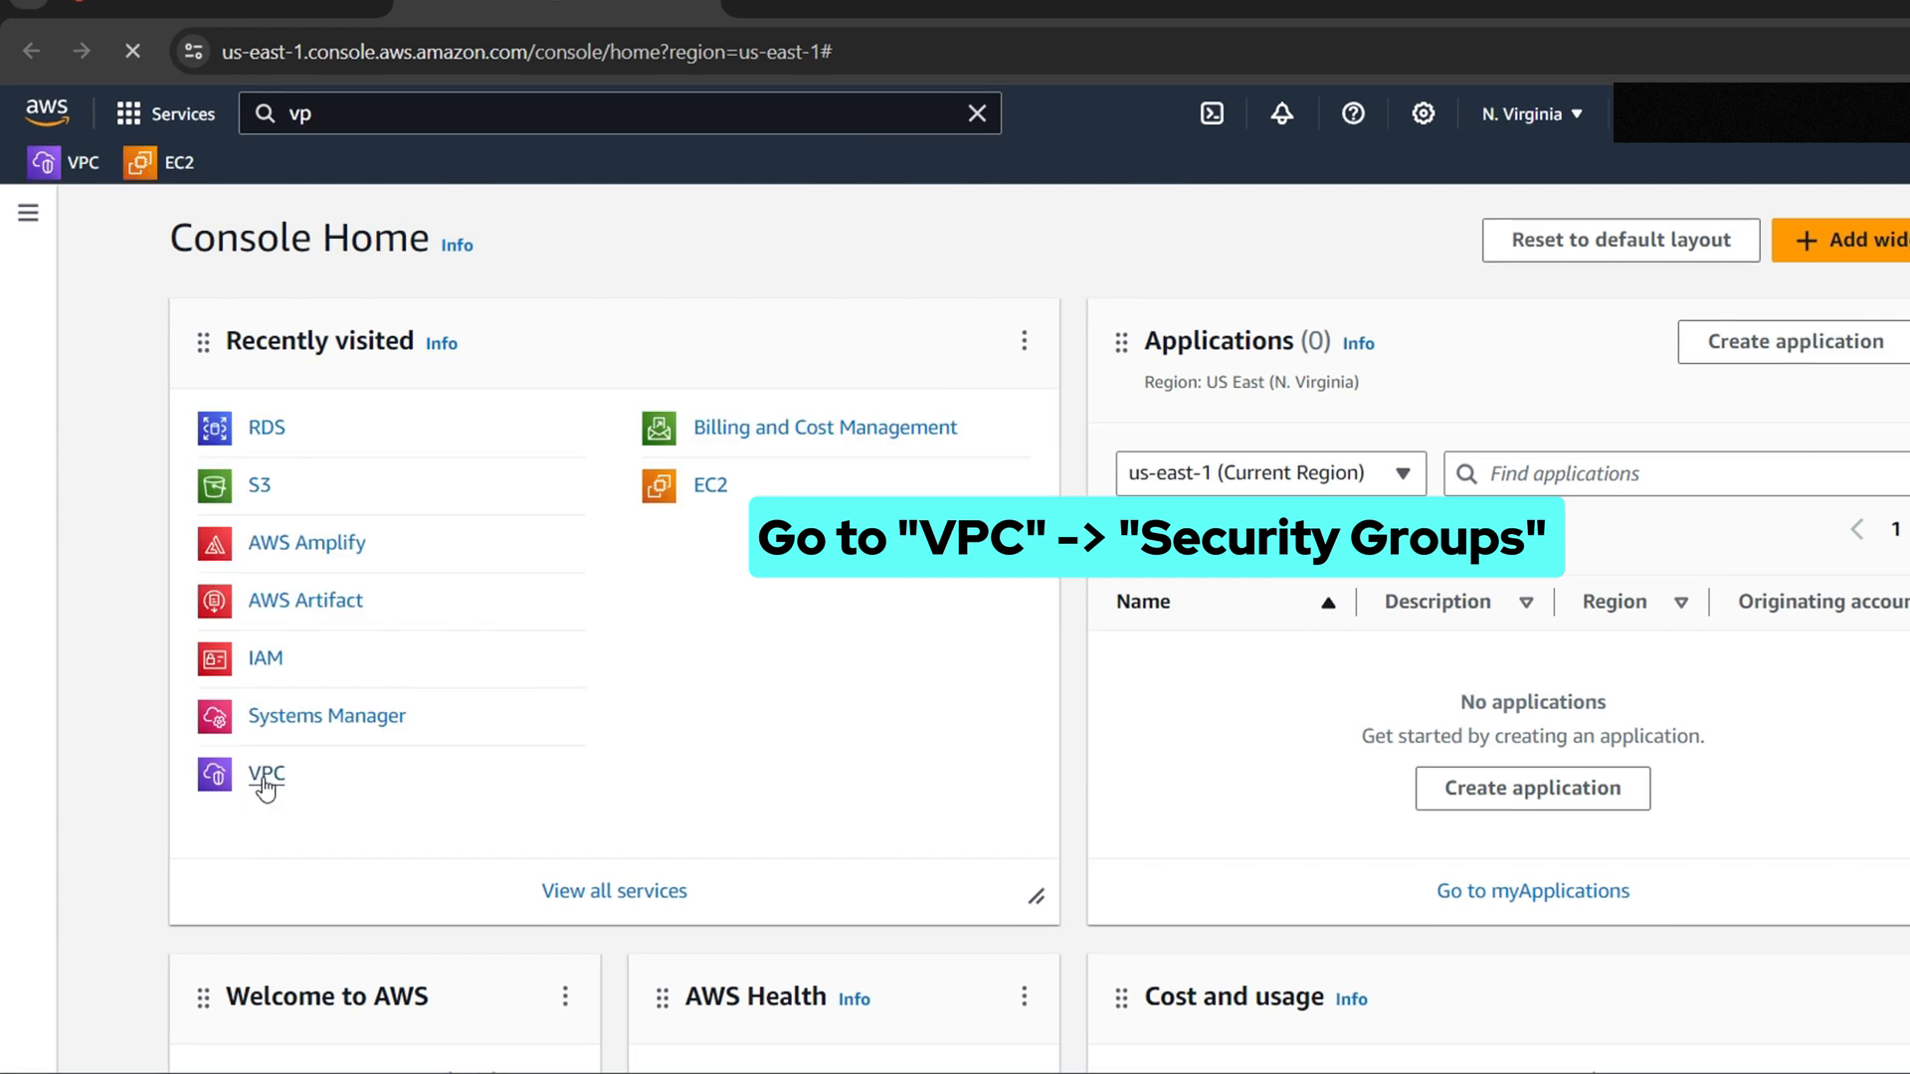
# Go to the VPC service from recently visited and show its Security groups list
pyautogui.click(263, 783)
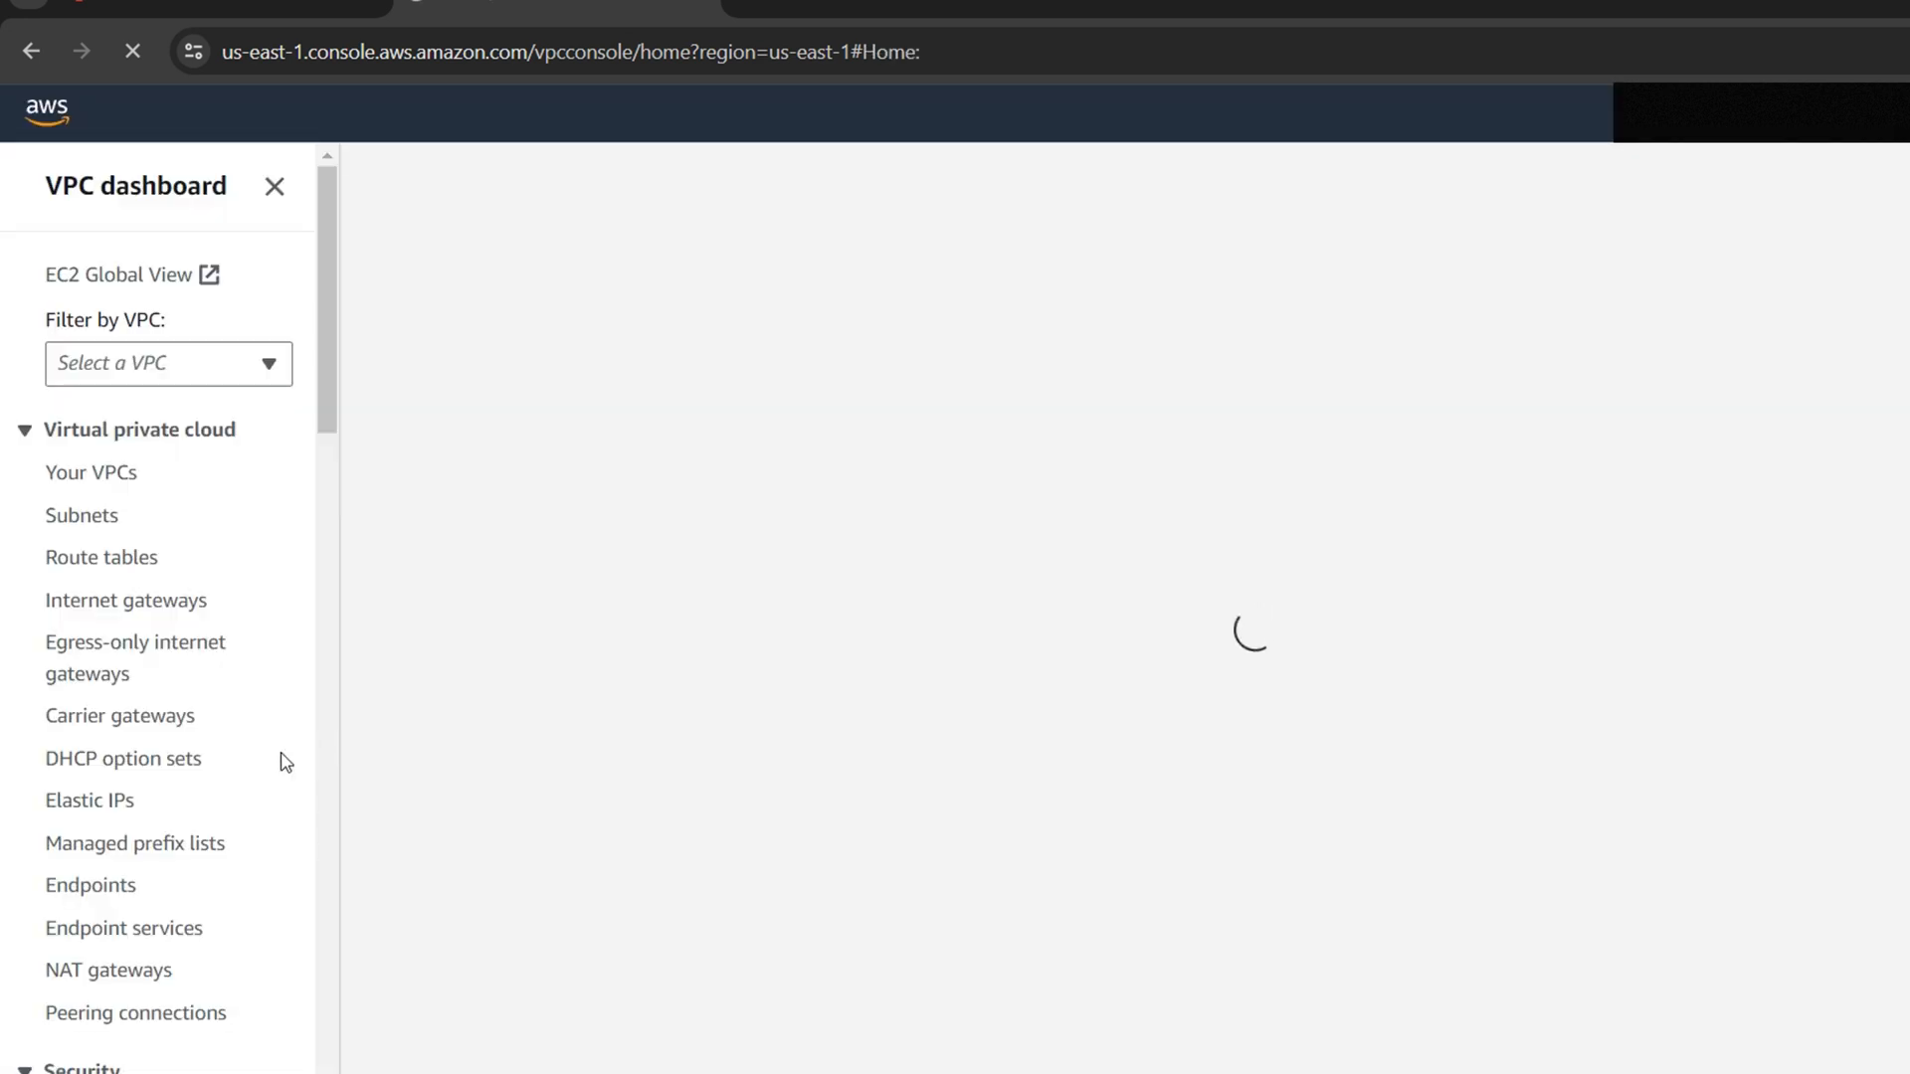
pyautogui.scroll(-3, 242, 776)
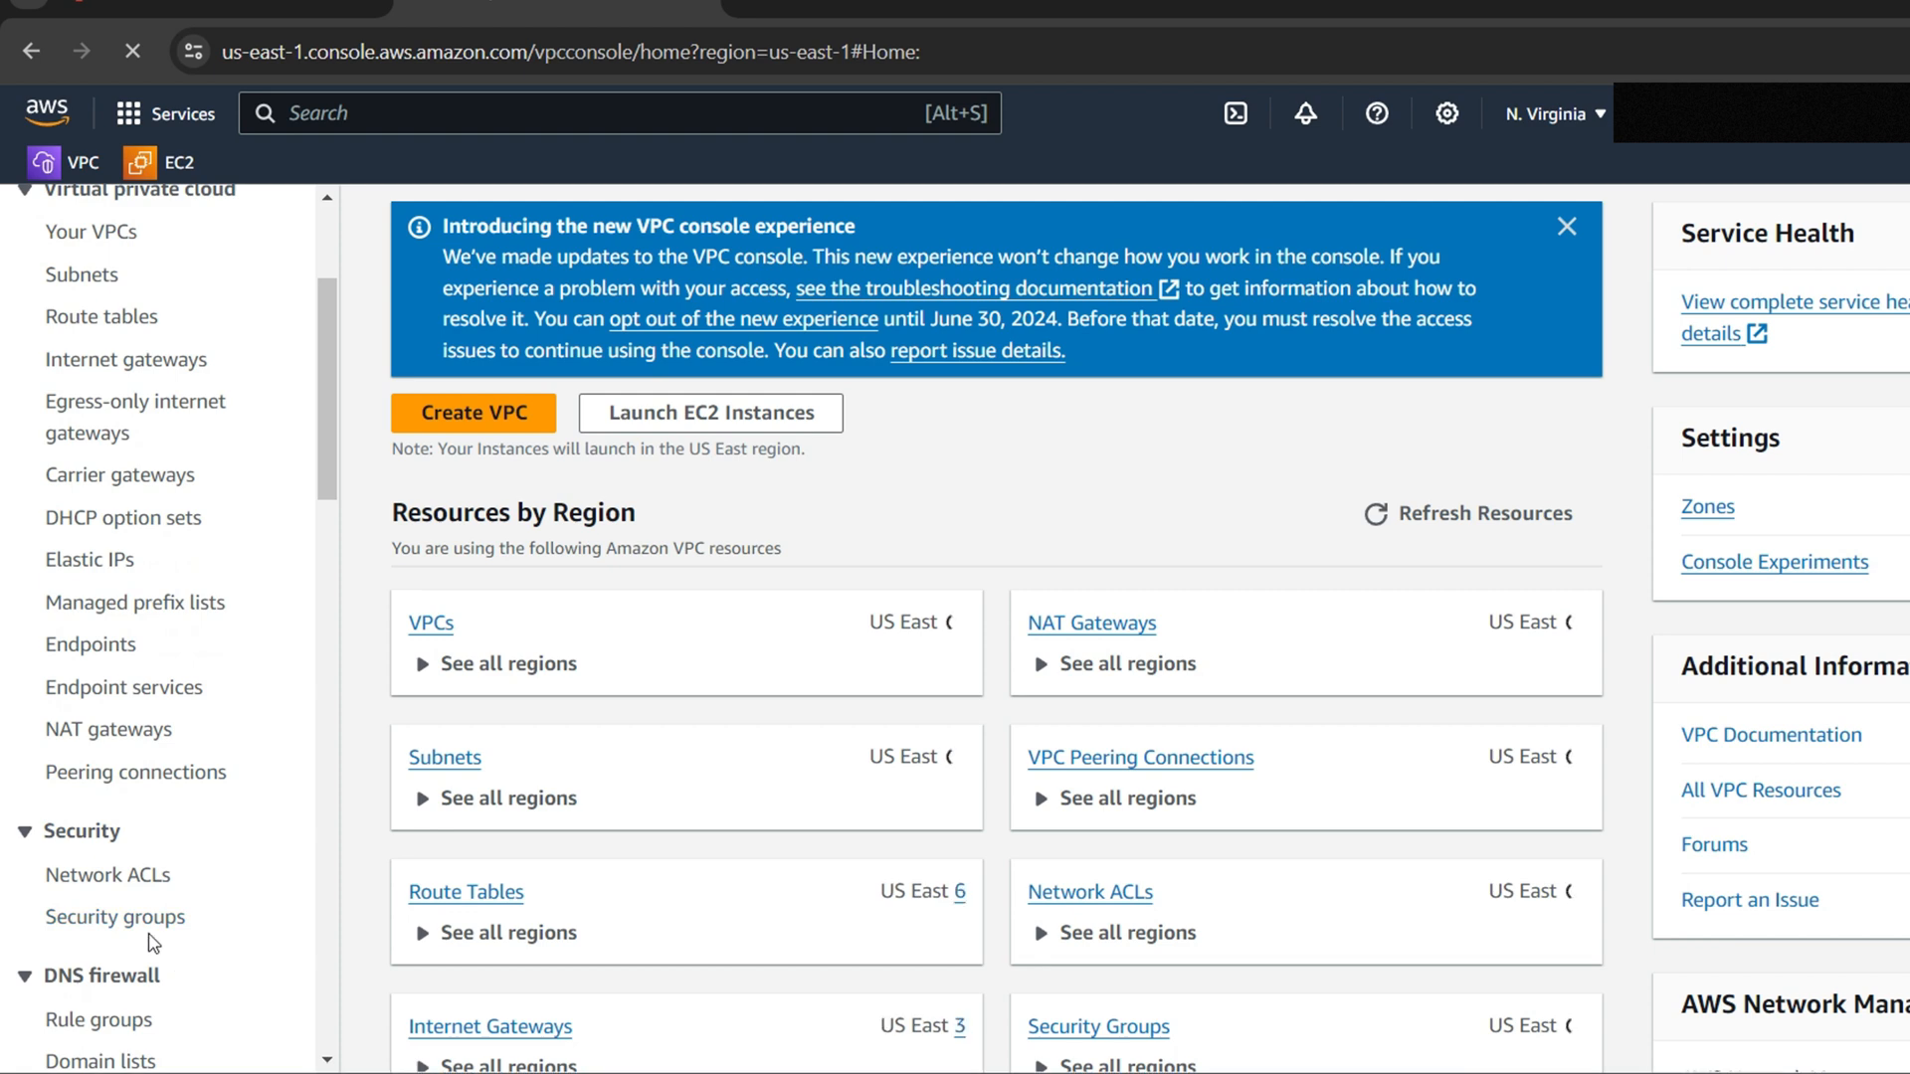
pyautogui.click(154, 923)
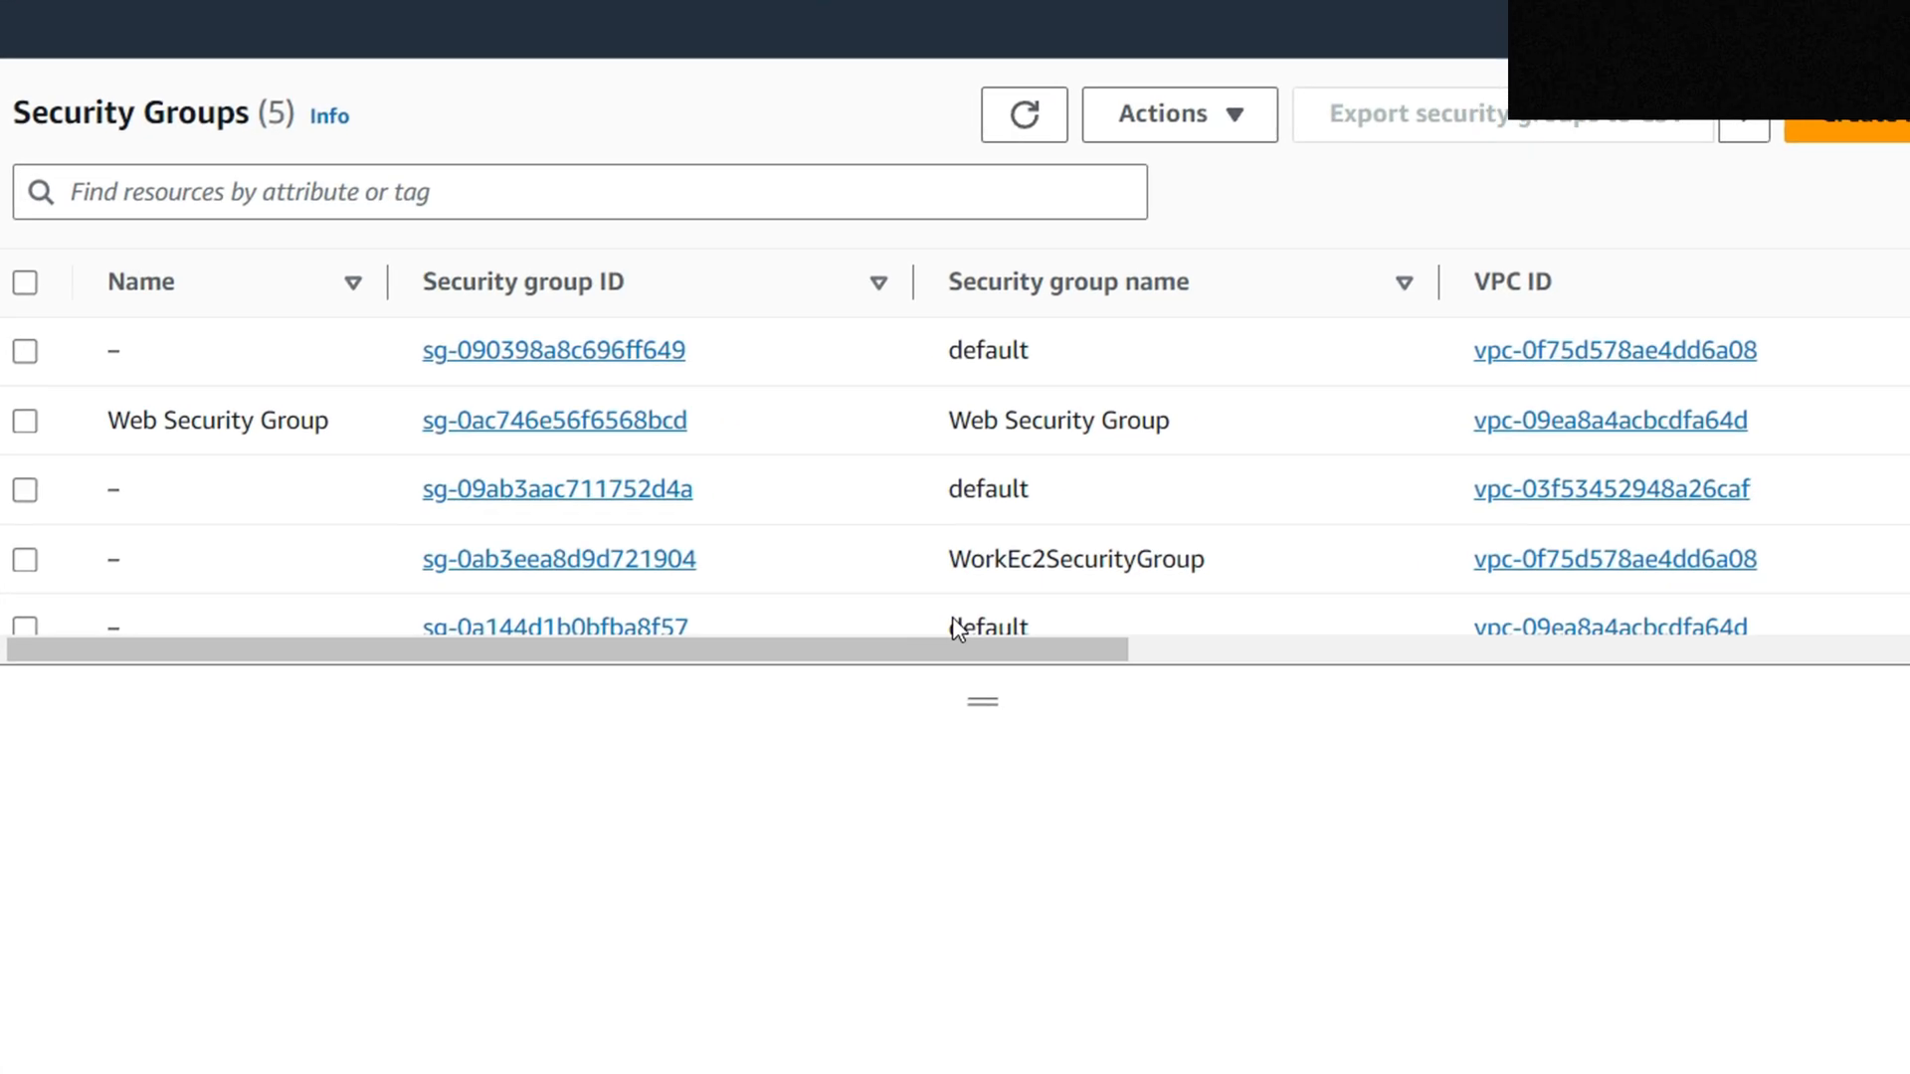
# Start a security group named 'DB Security Group', described 'Permit access from Web Security', in Lab VPC
pyautogui.click(1880, 117)
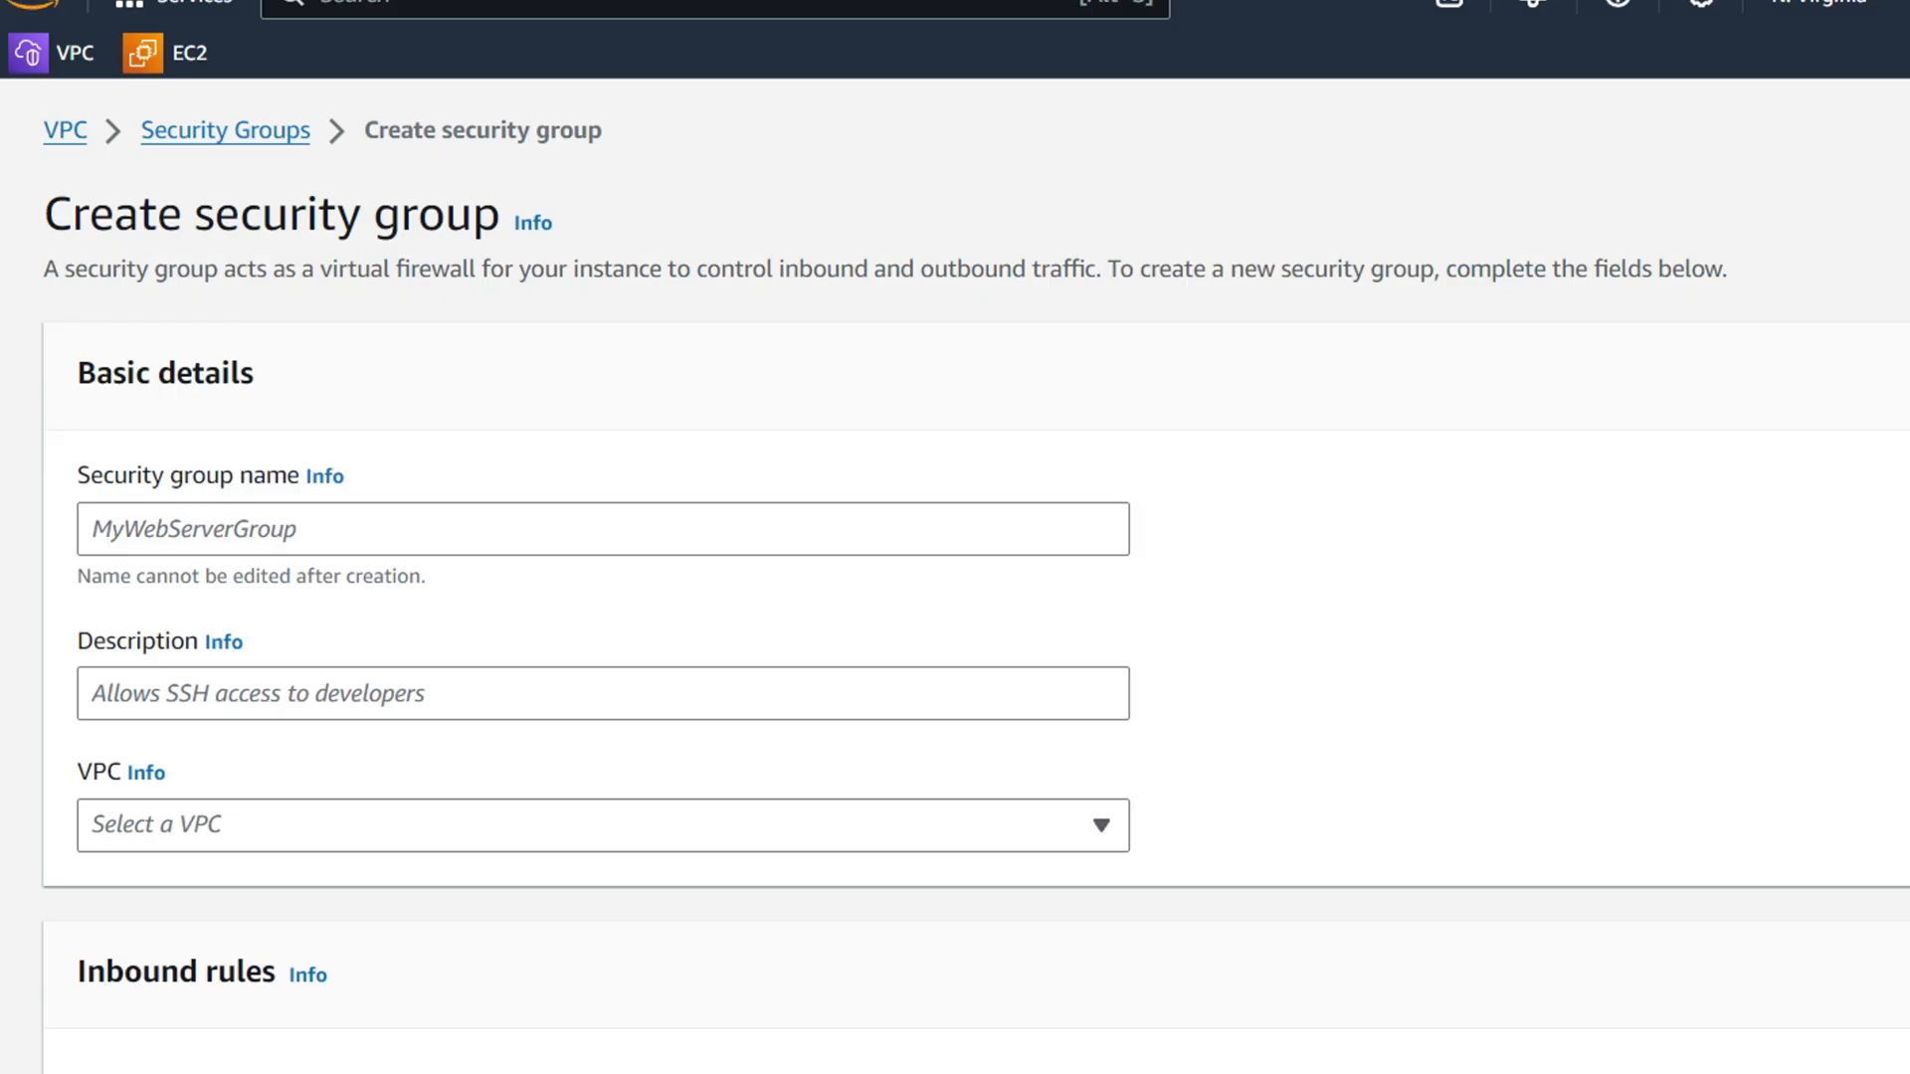
pyautogui.click(394, 540)
pyautogui.write('DB Security Group')
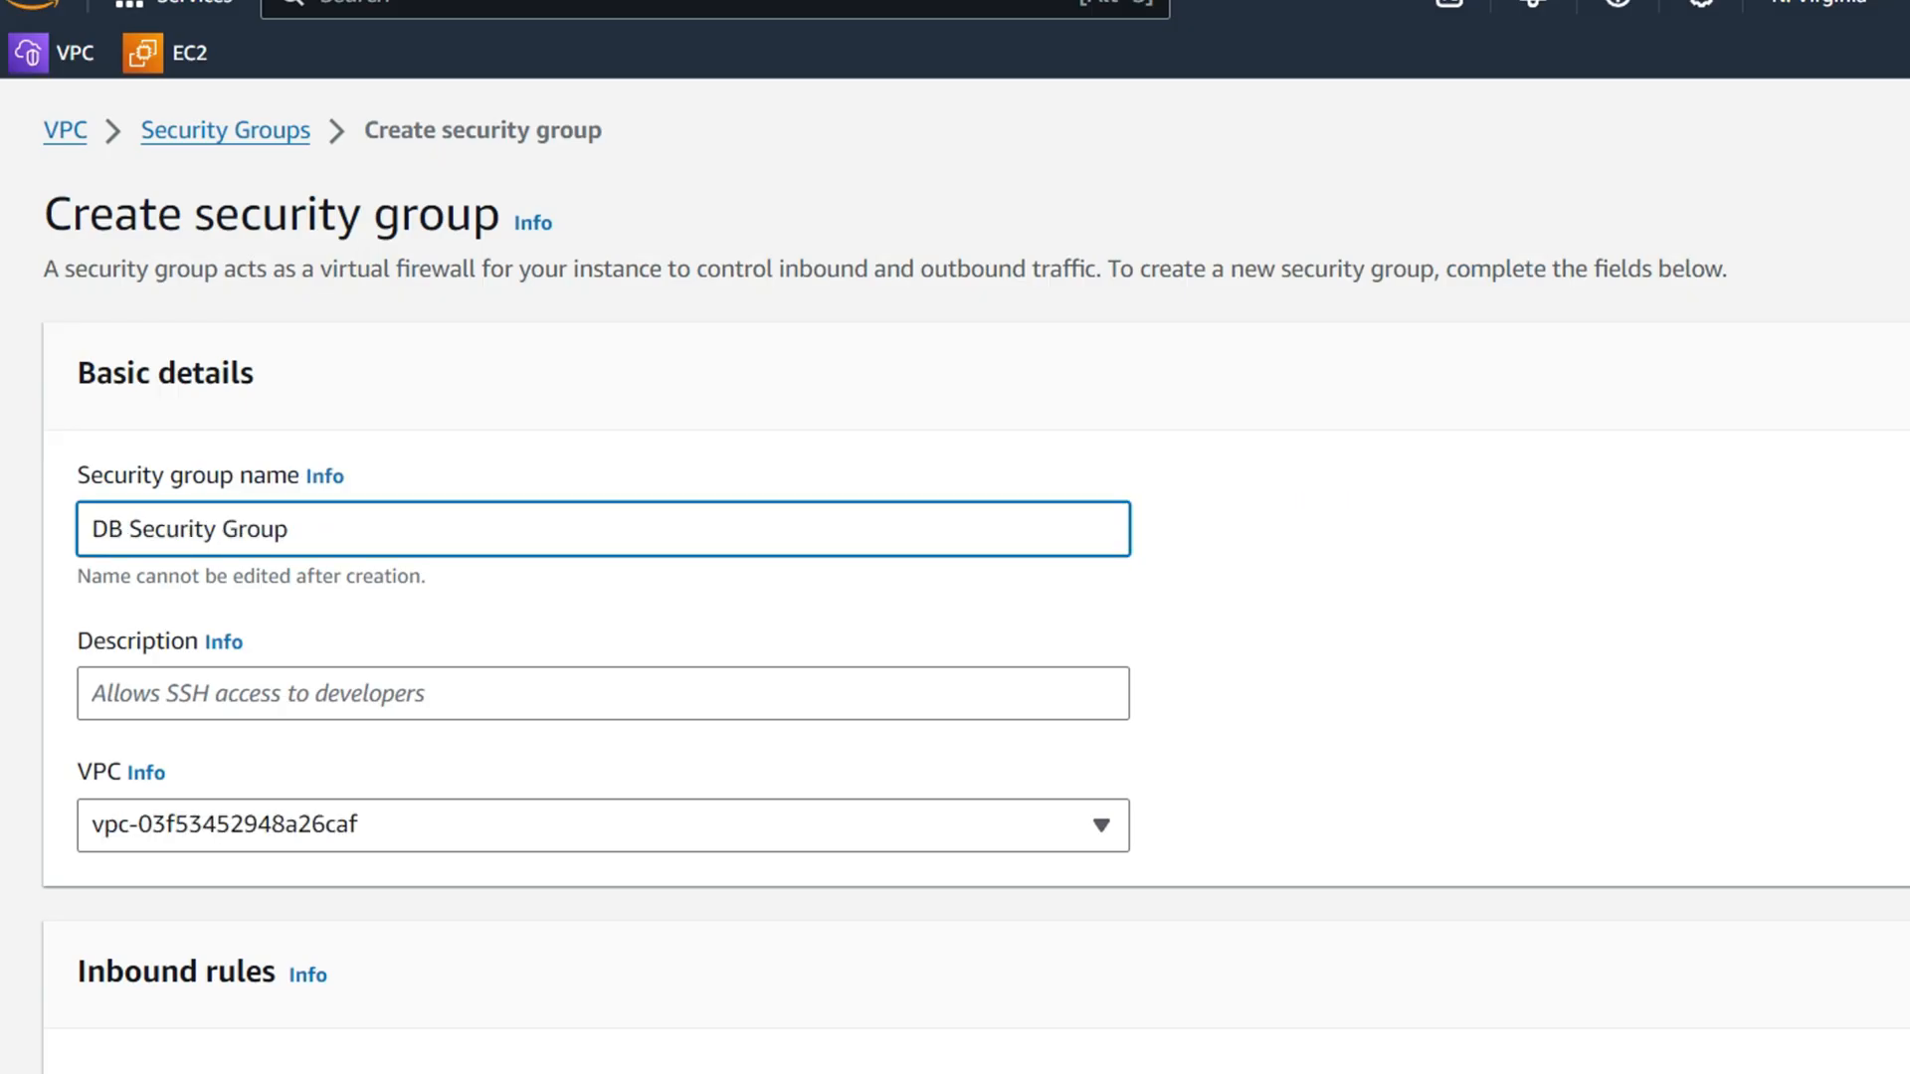
pyautogui.click(375, 689)
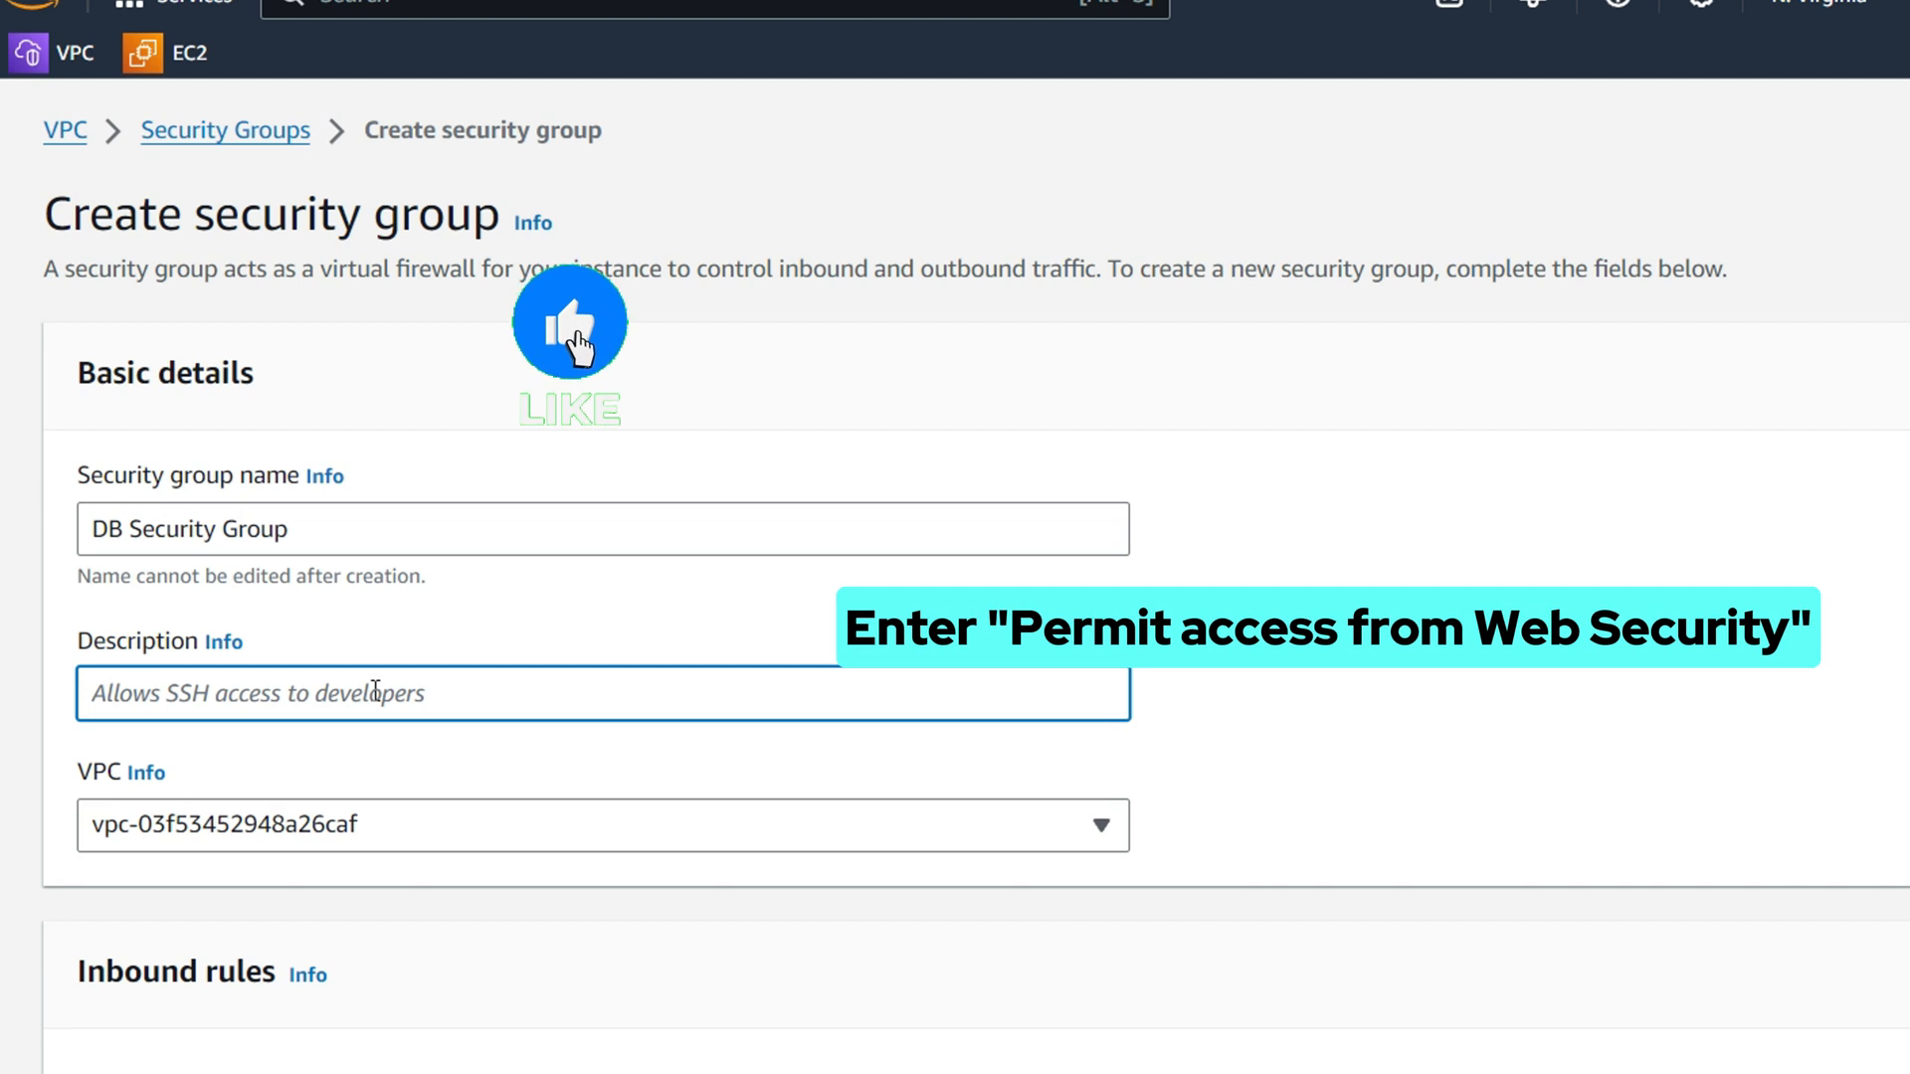
pyautogui.write('Permit access from Web Security')
pyautogui.click(422, 823)
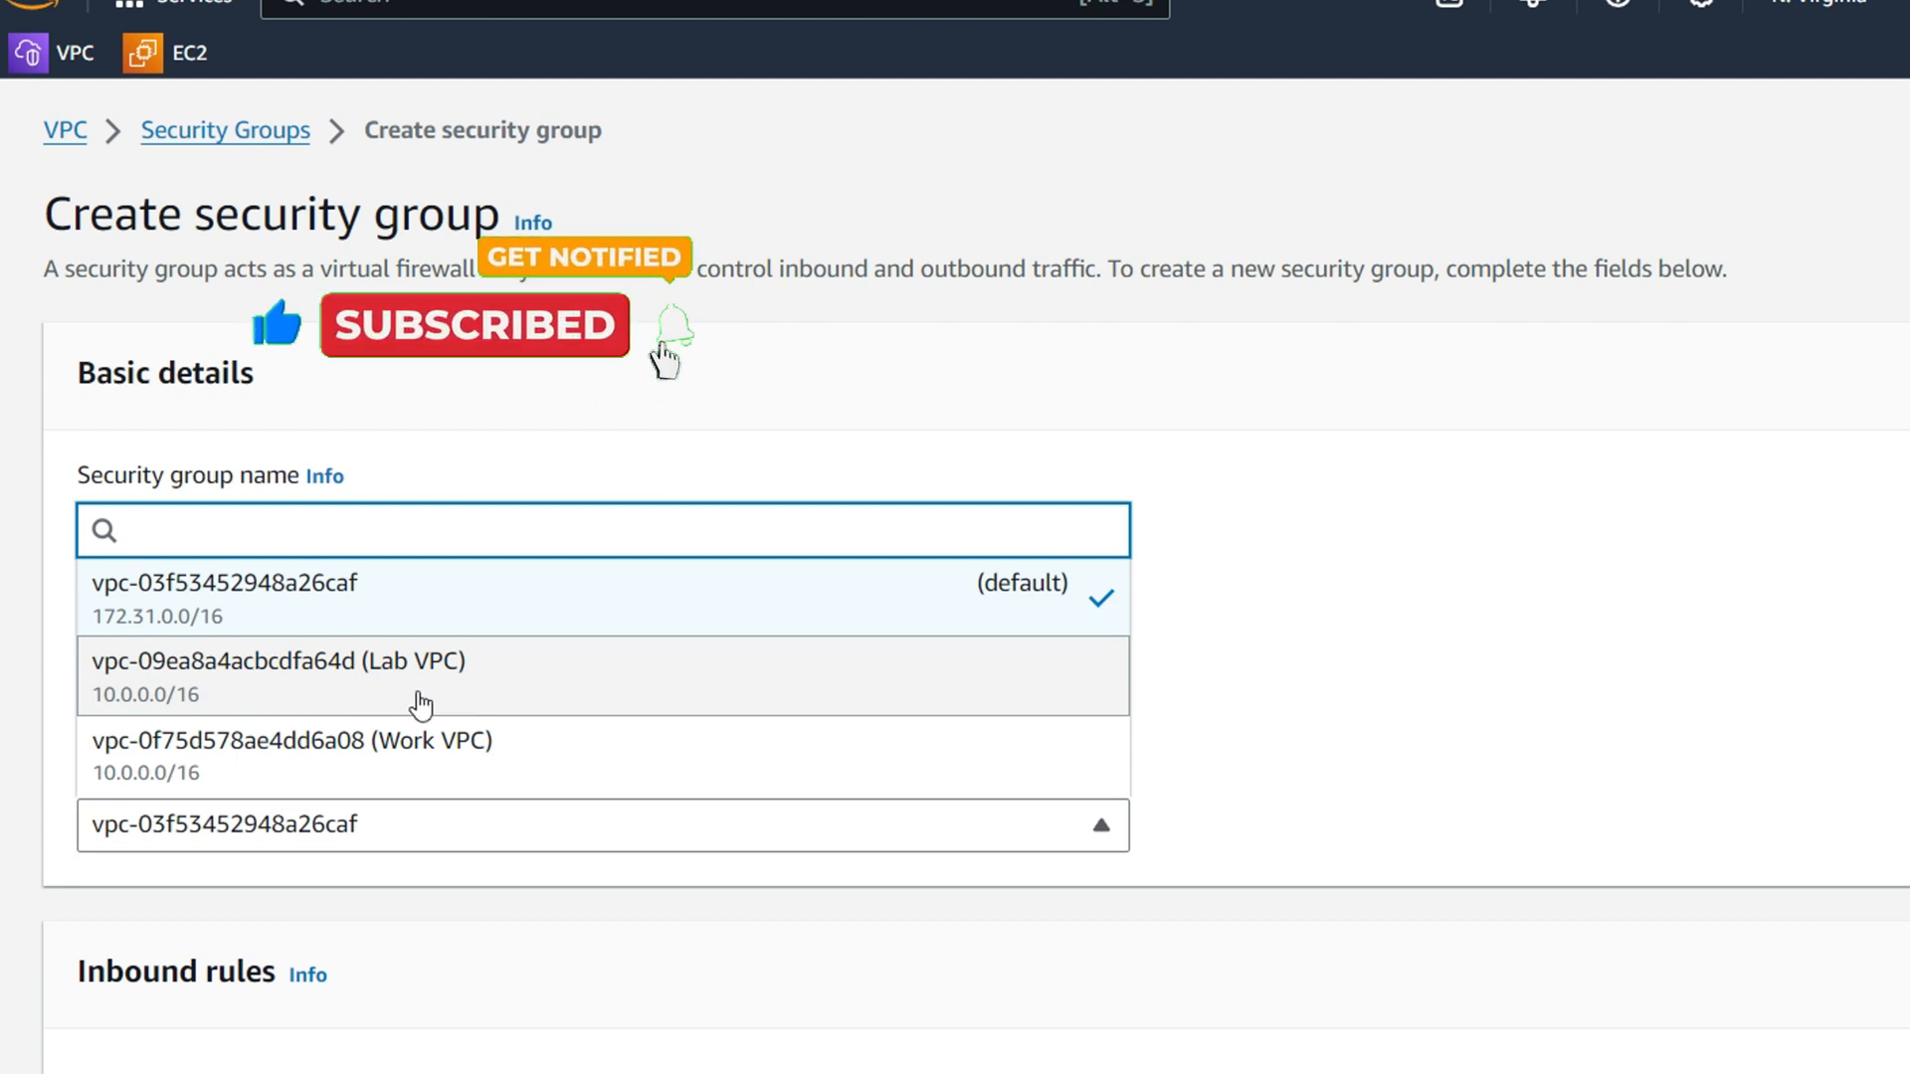
pyautogui.click(378, 701)
# Add an inbound MYSQL/Aurora rule with Web Security Group as its source
pyautogui.scroll(-5, 432, 803)
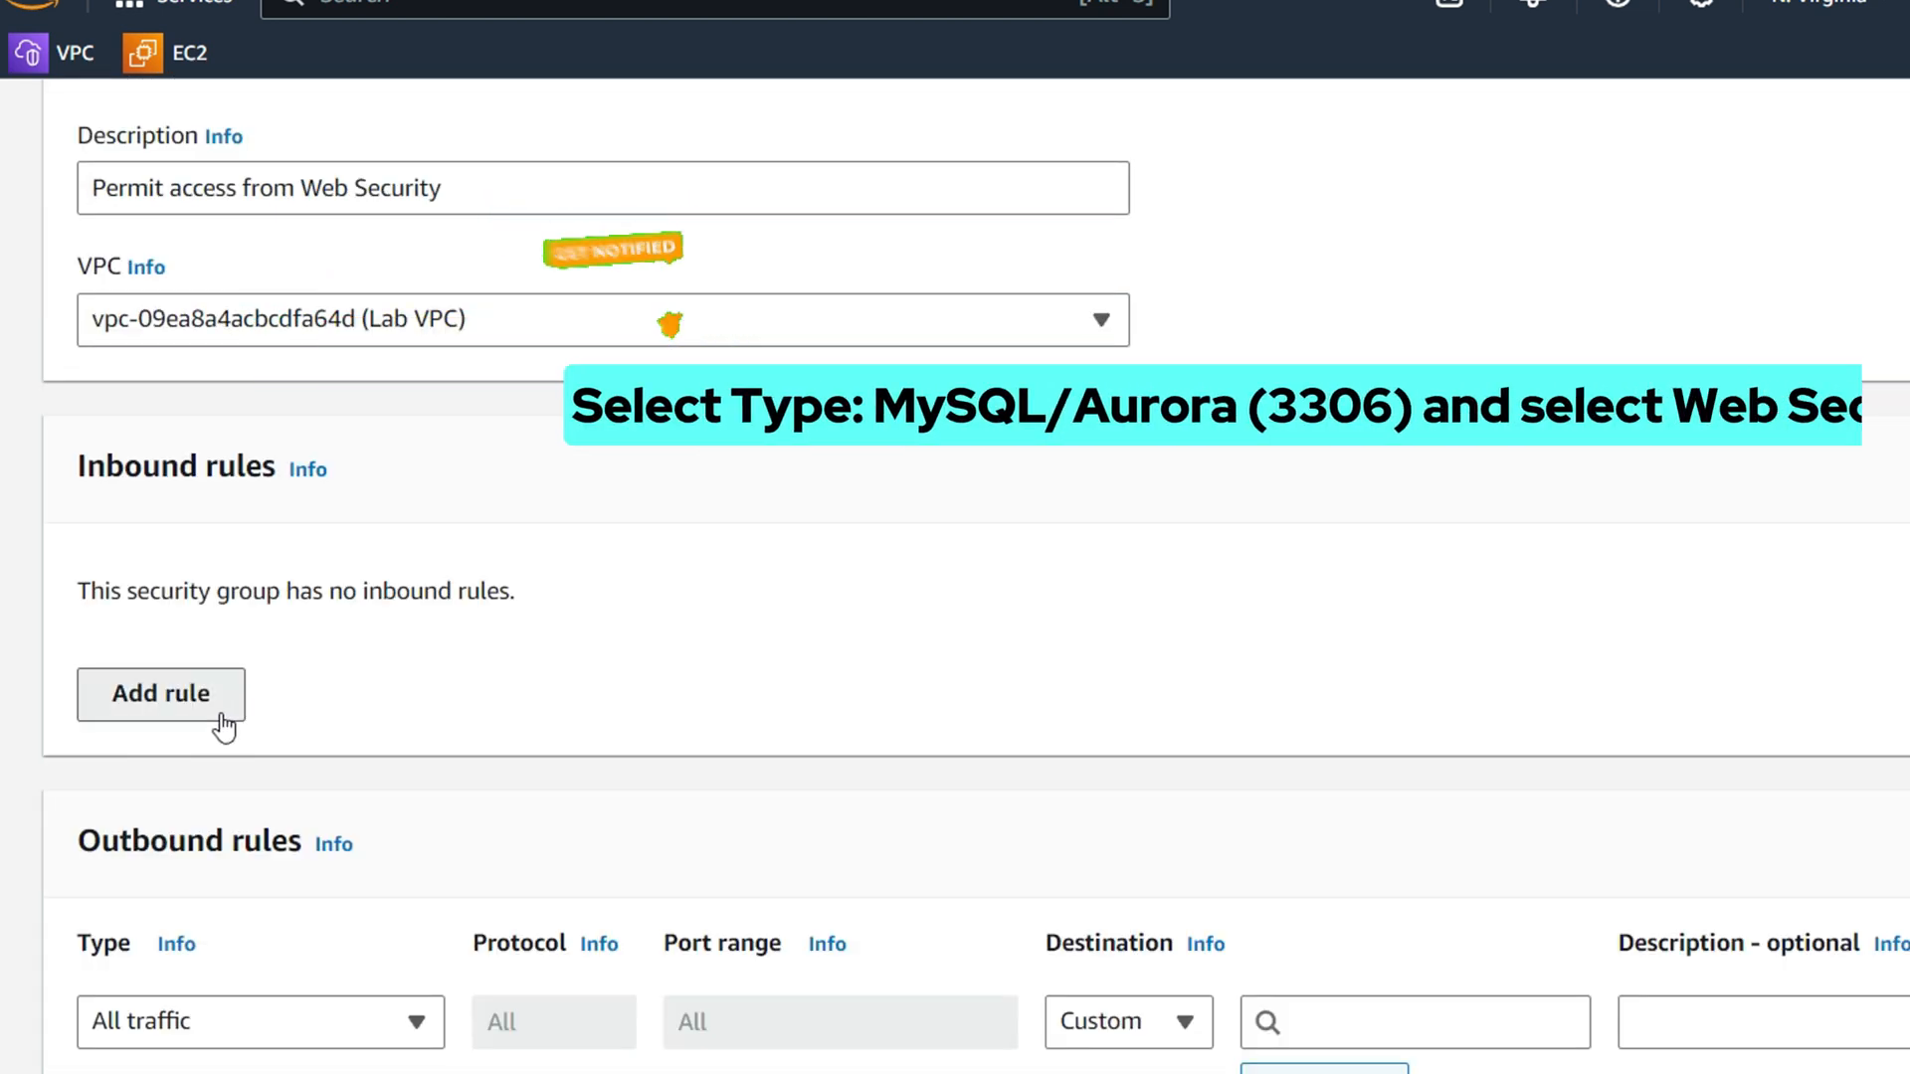
pyautogui.click(99, 708)
pyautogui.click(310, 657)
pyautogui.scroll(-5, 298, 453)
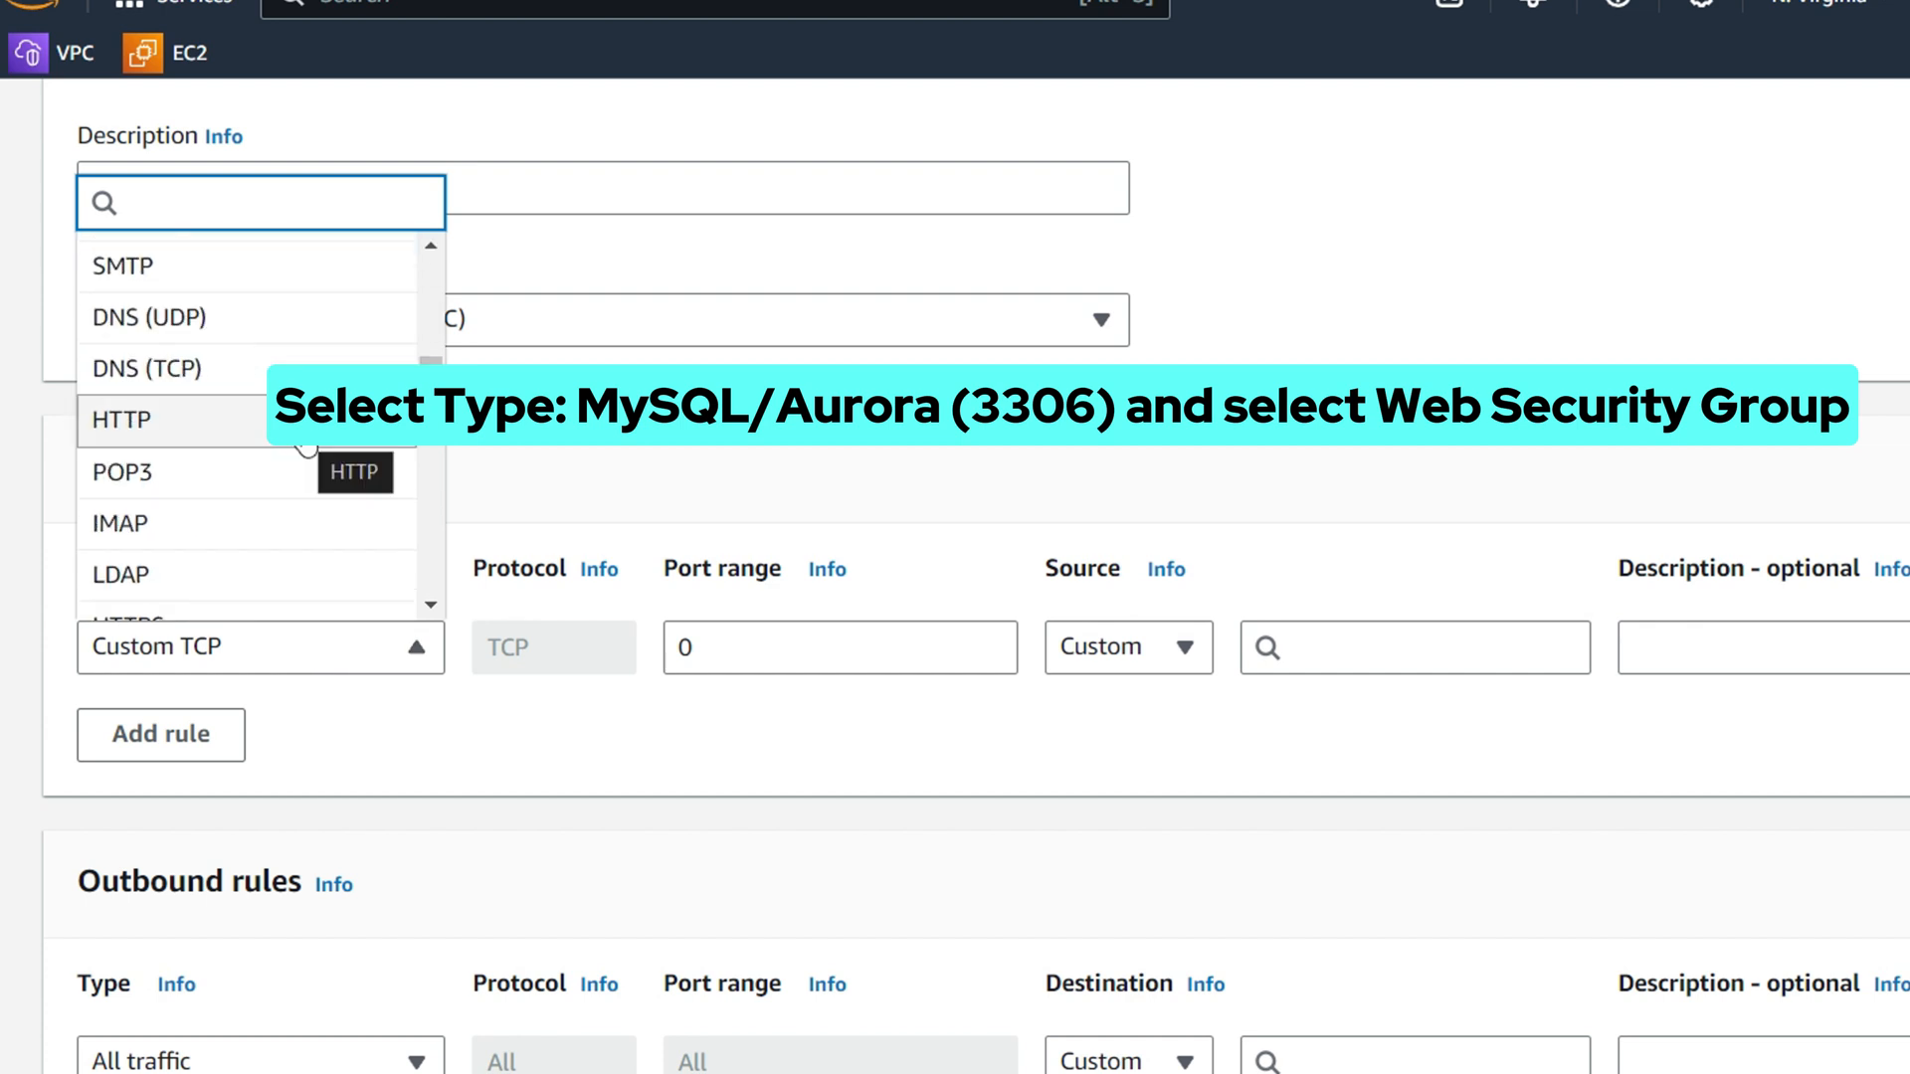
pyautogui.scroll(-7, 299, 481)
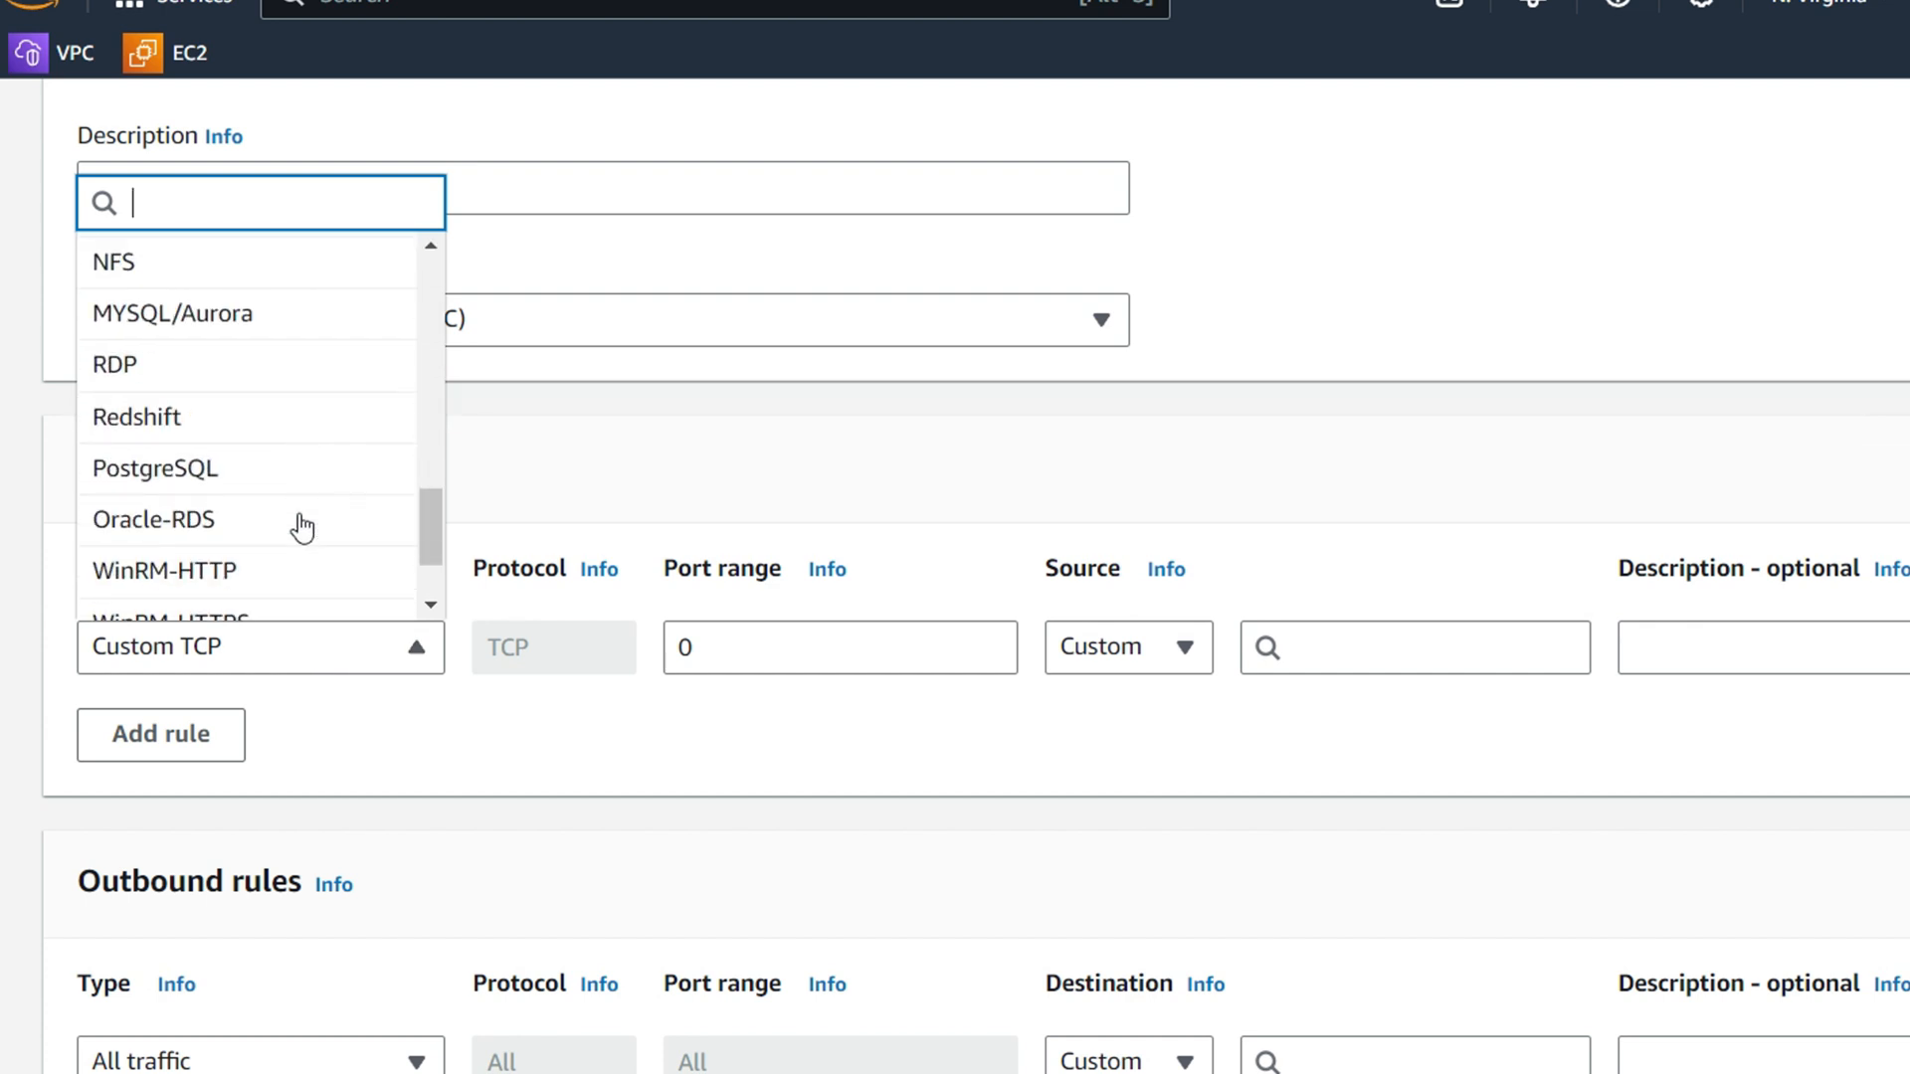
pyautogui.click(182, 326)
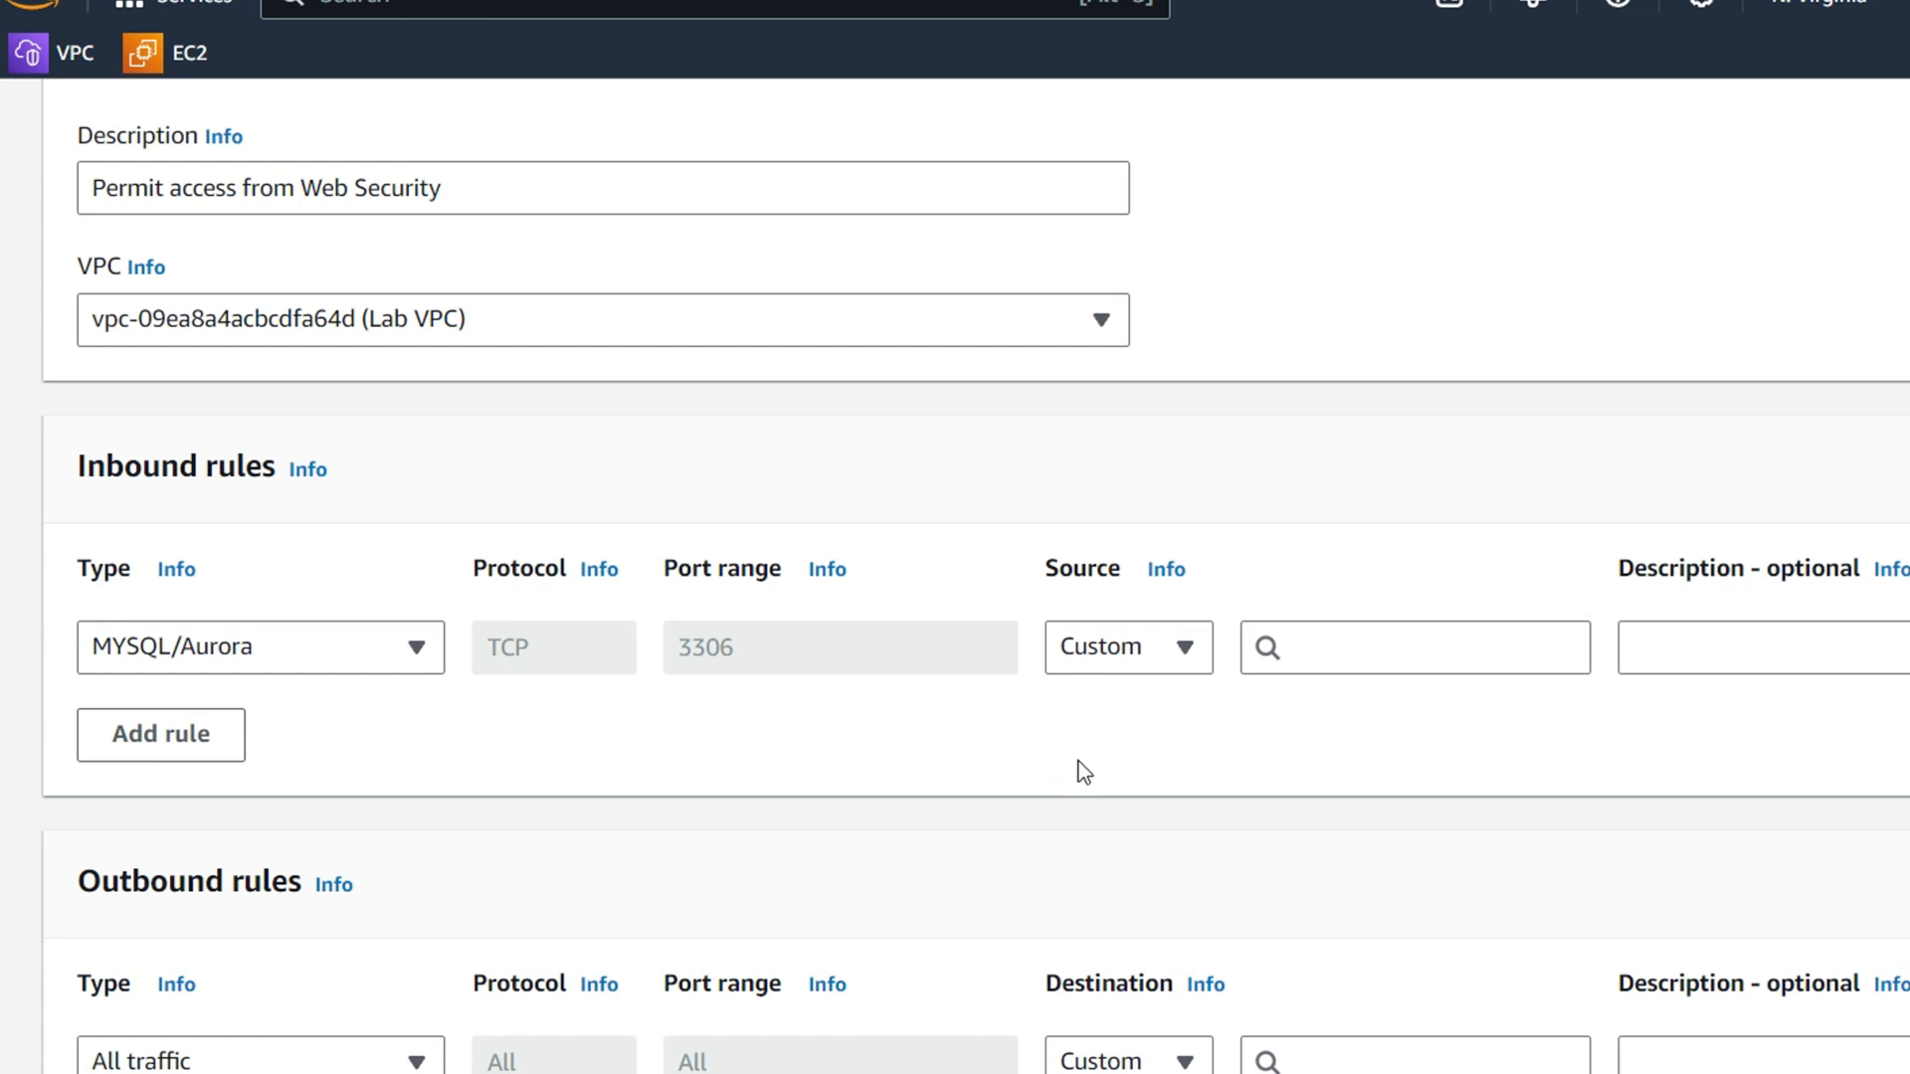
pyautogui.click(1408, 665)
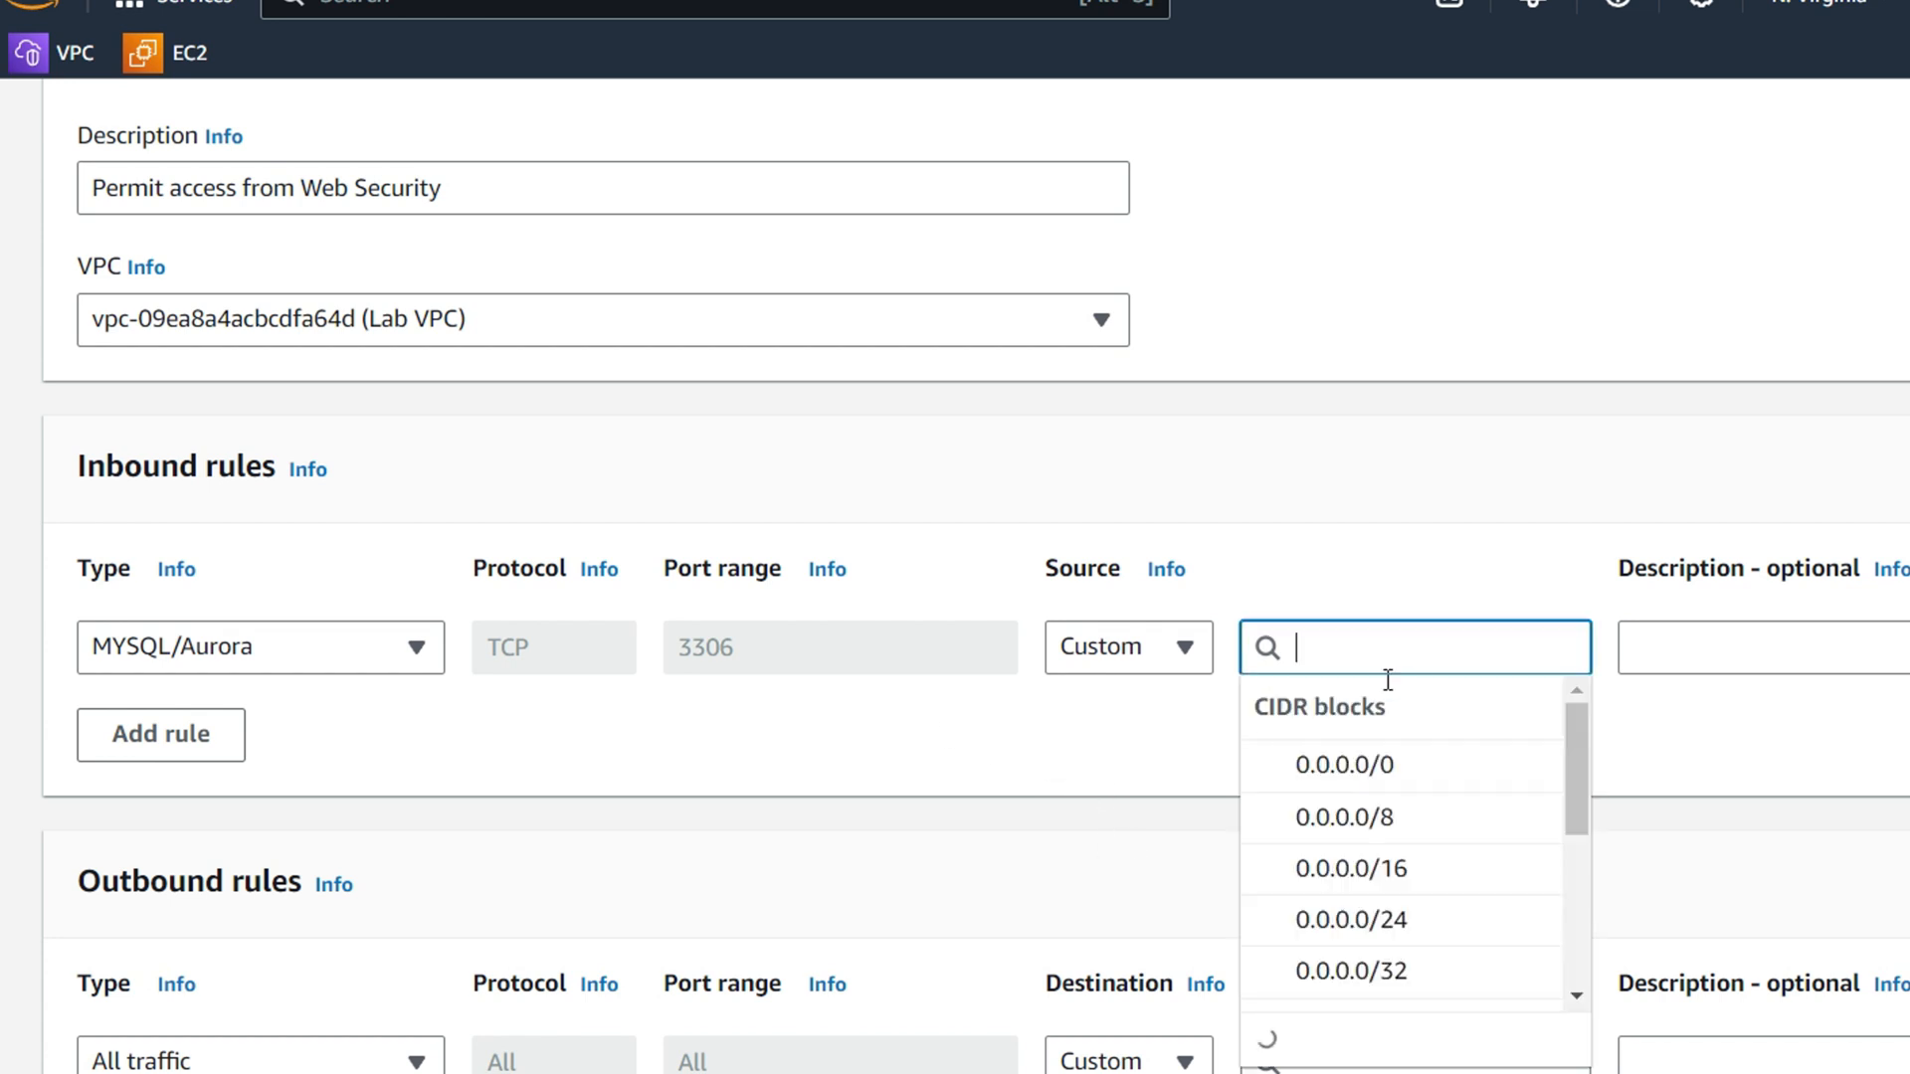
pyautogui.scroll(-5, 1399, 792)
pyautogui.click(1358, 746)
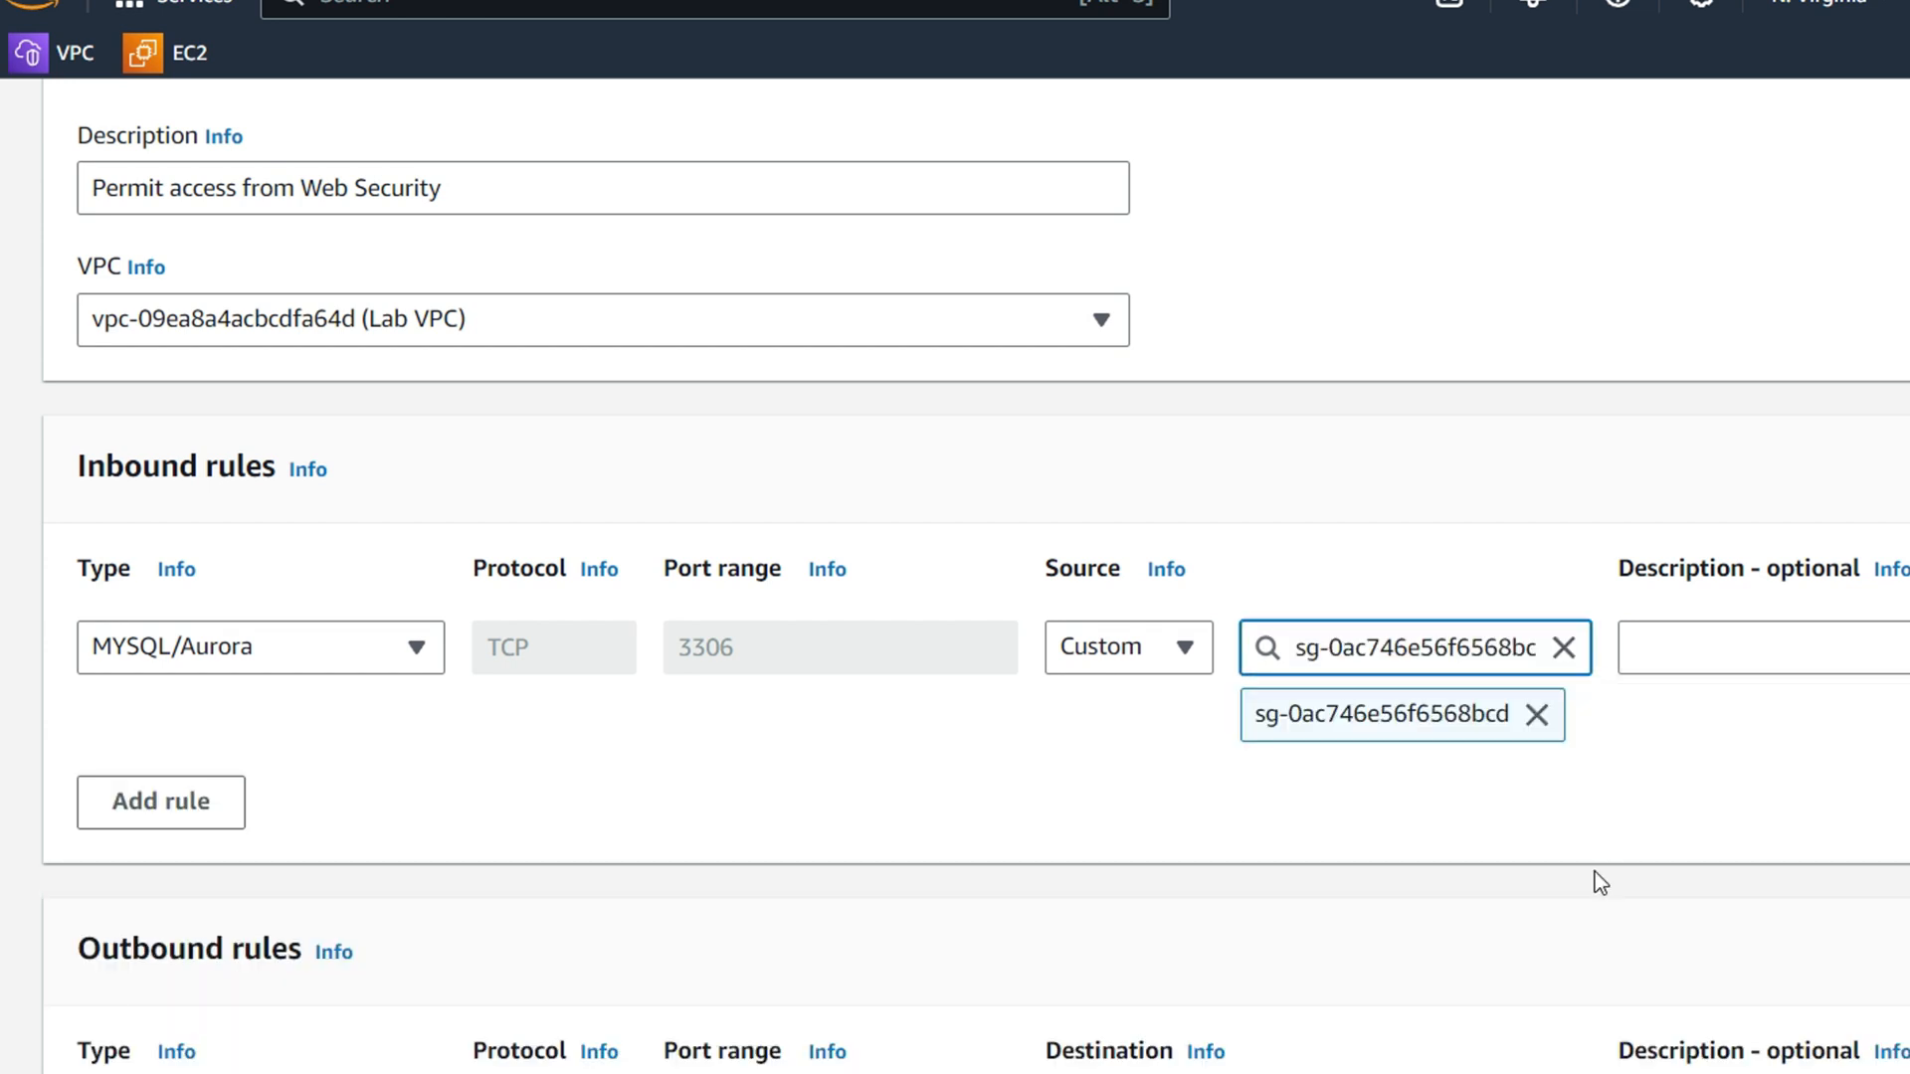
pyautogui.scroll(-2, 1367, 863)
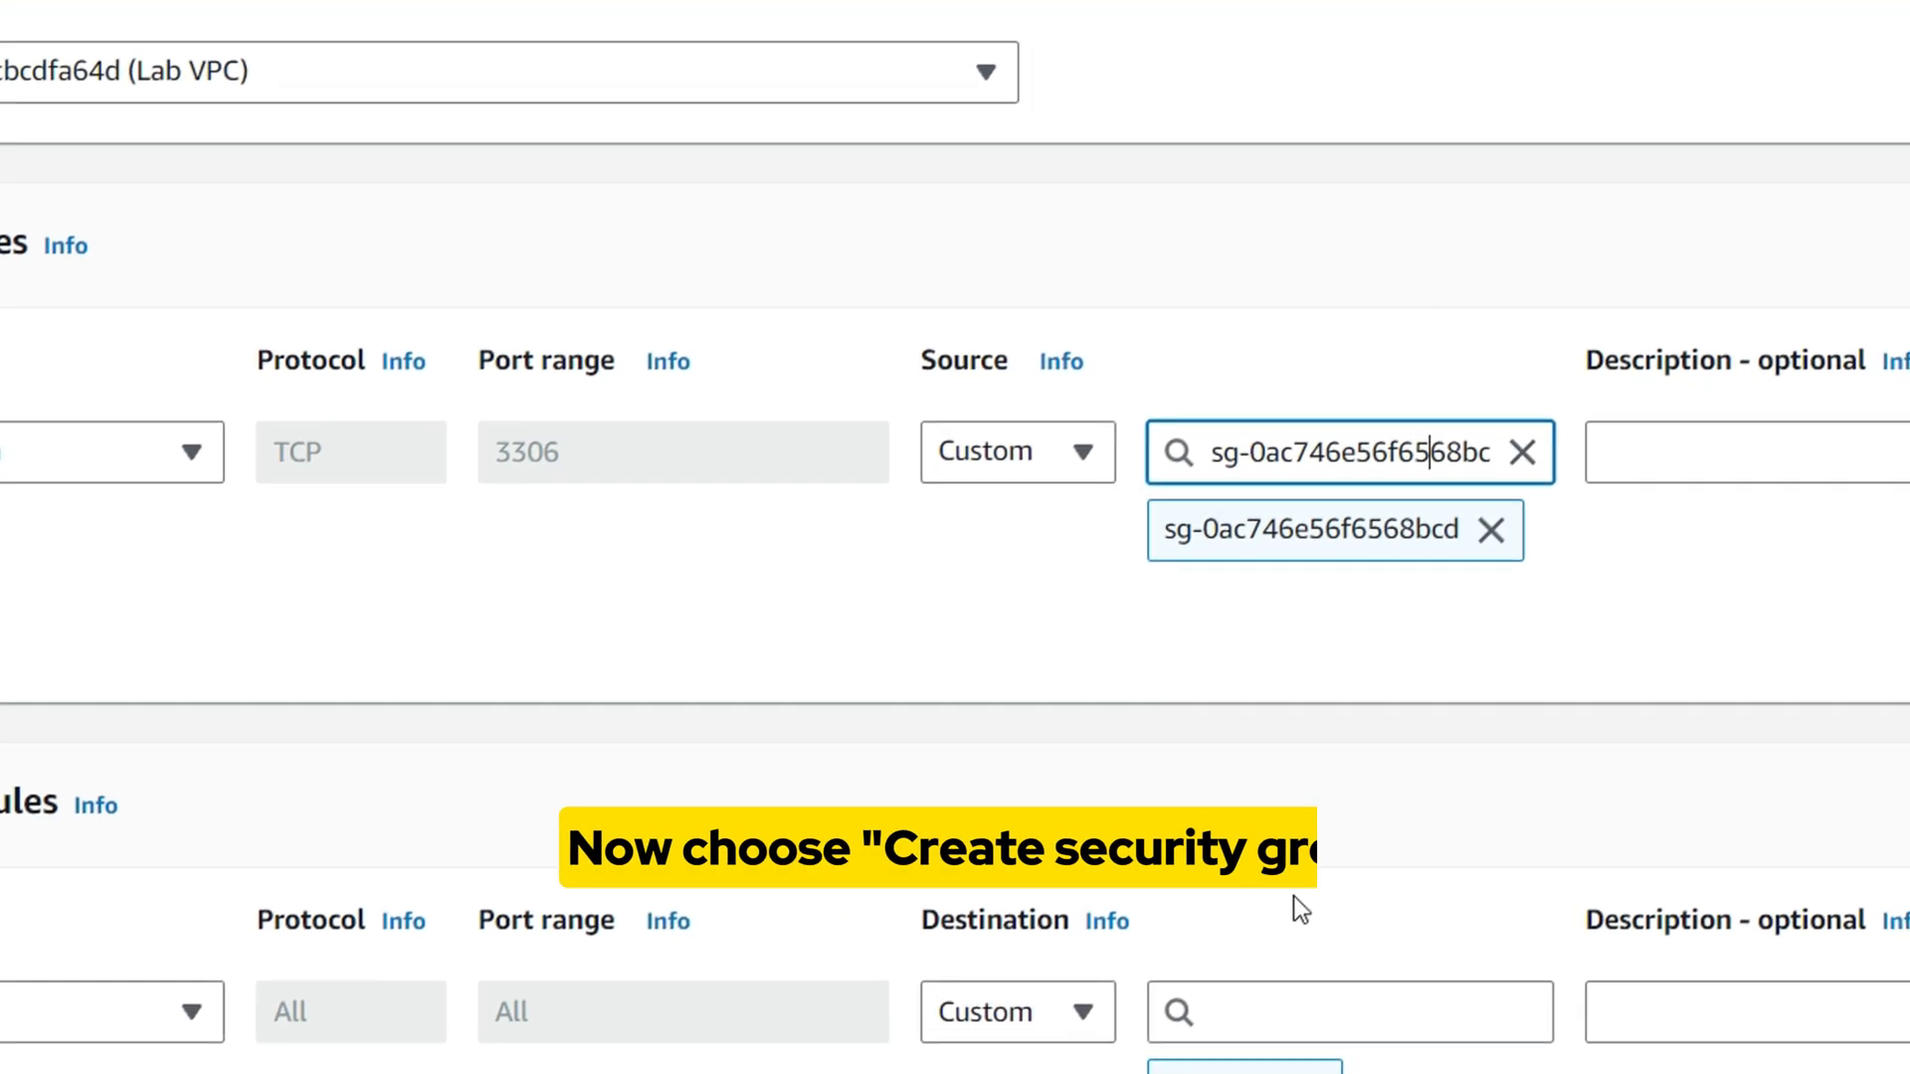
pyautogui.scroll(-7, 1383, 955)
# Save DB Security Group, then go to the RDS service's Subnet groups page
pyautogui.click(1773, 1040)
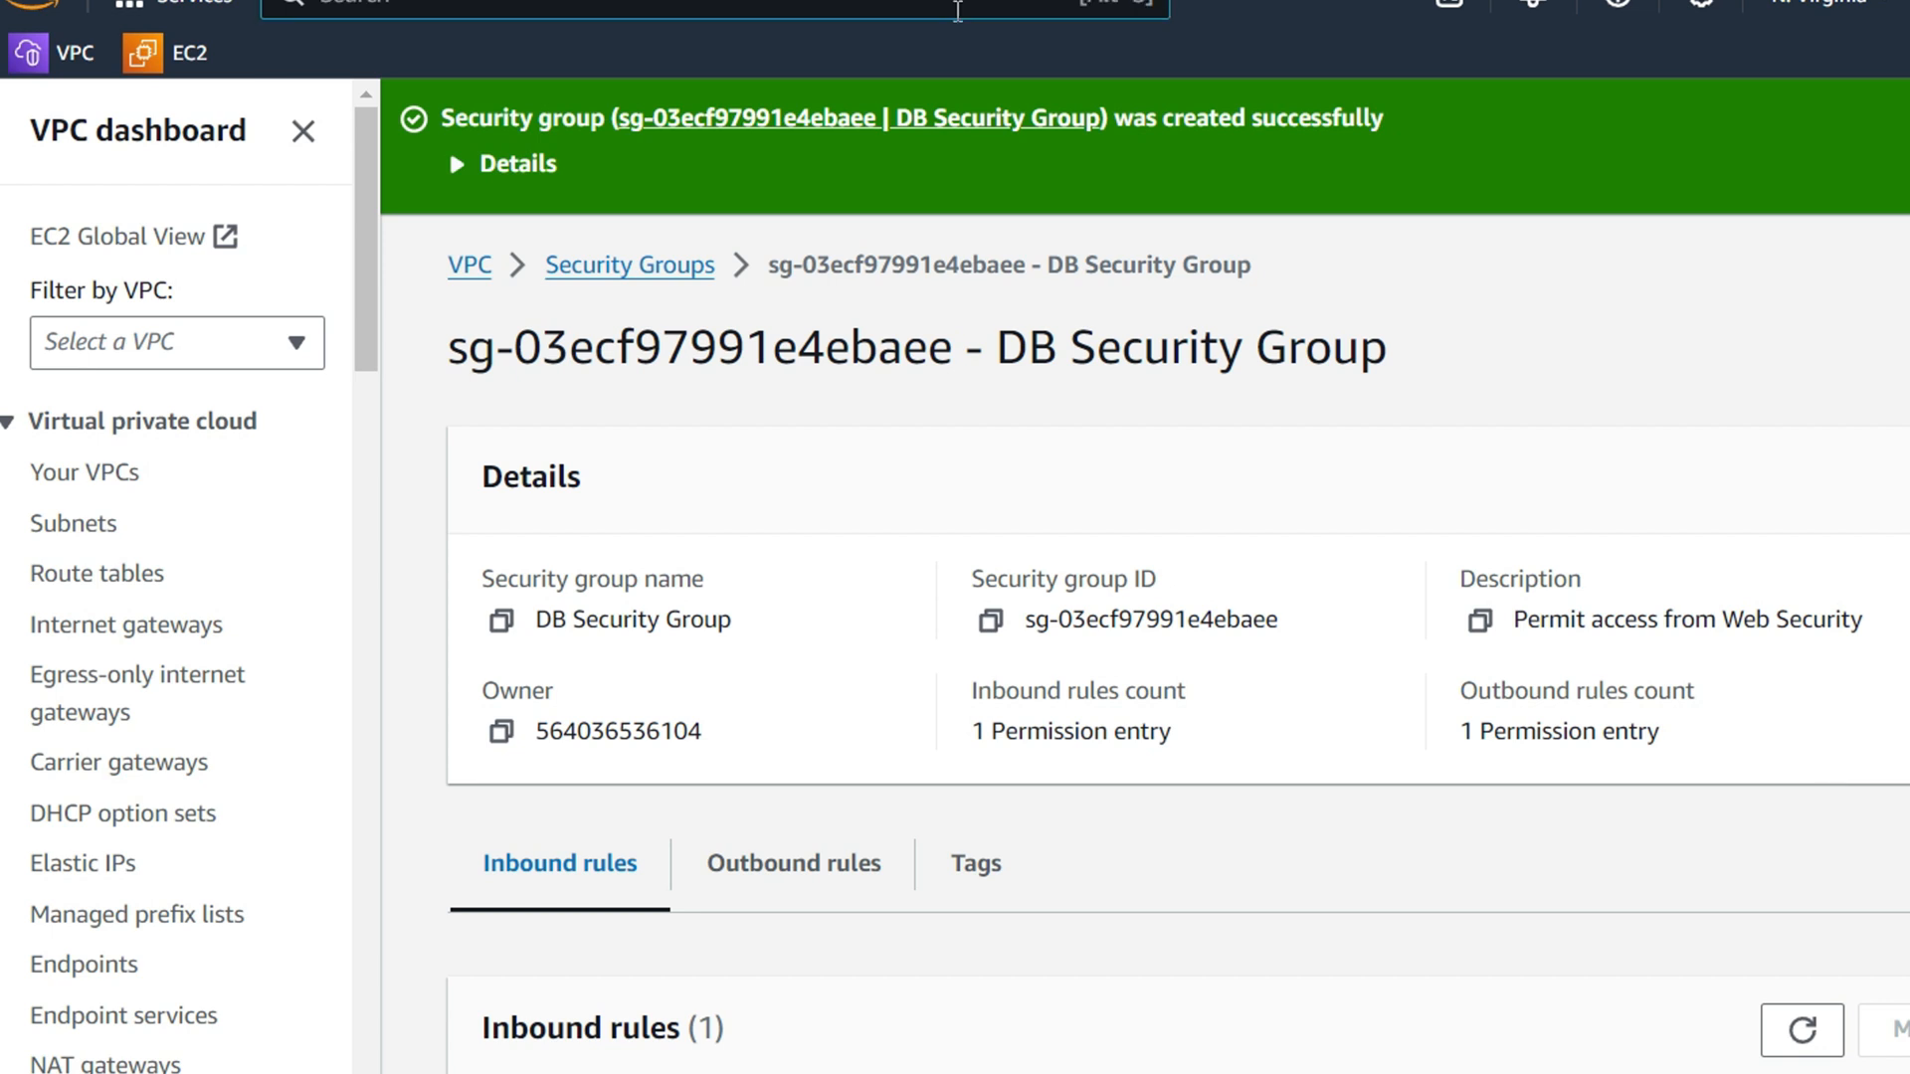
pyautogui.click(957, 12)
pyautogui.write('rdf')
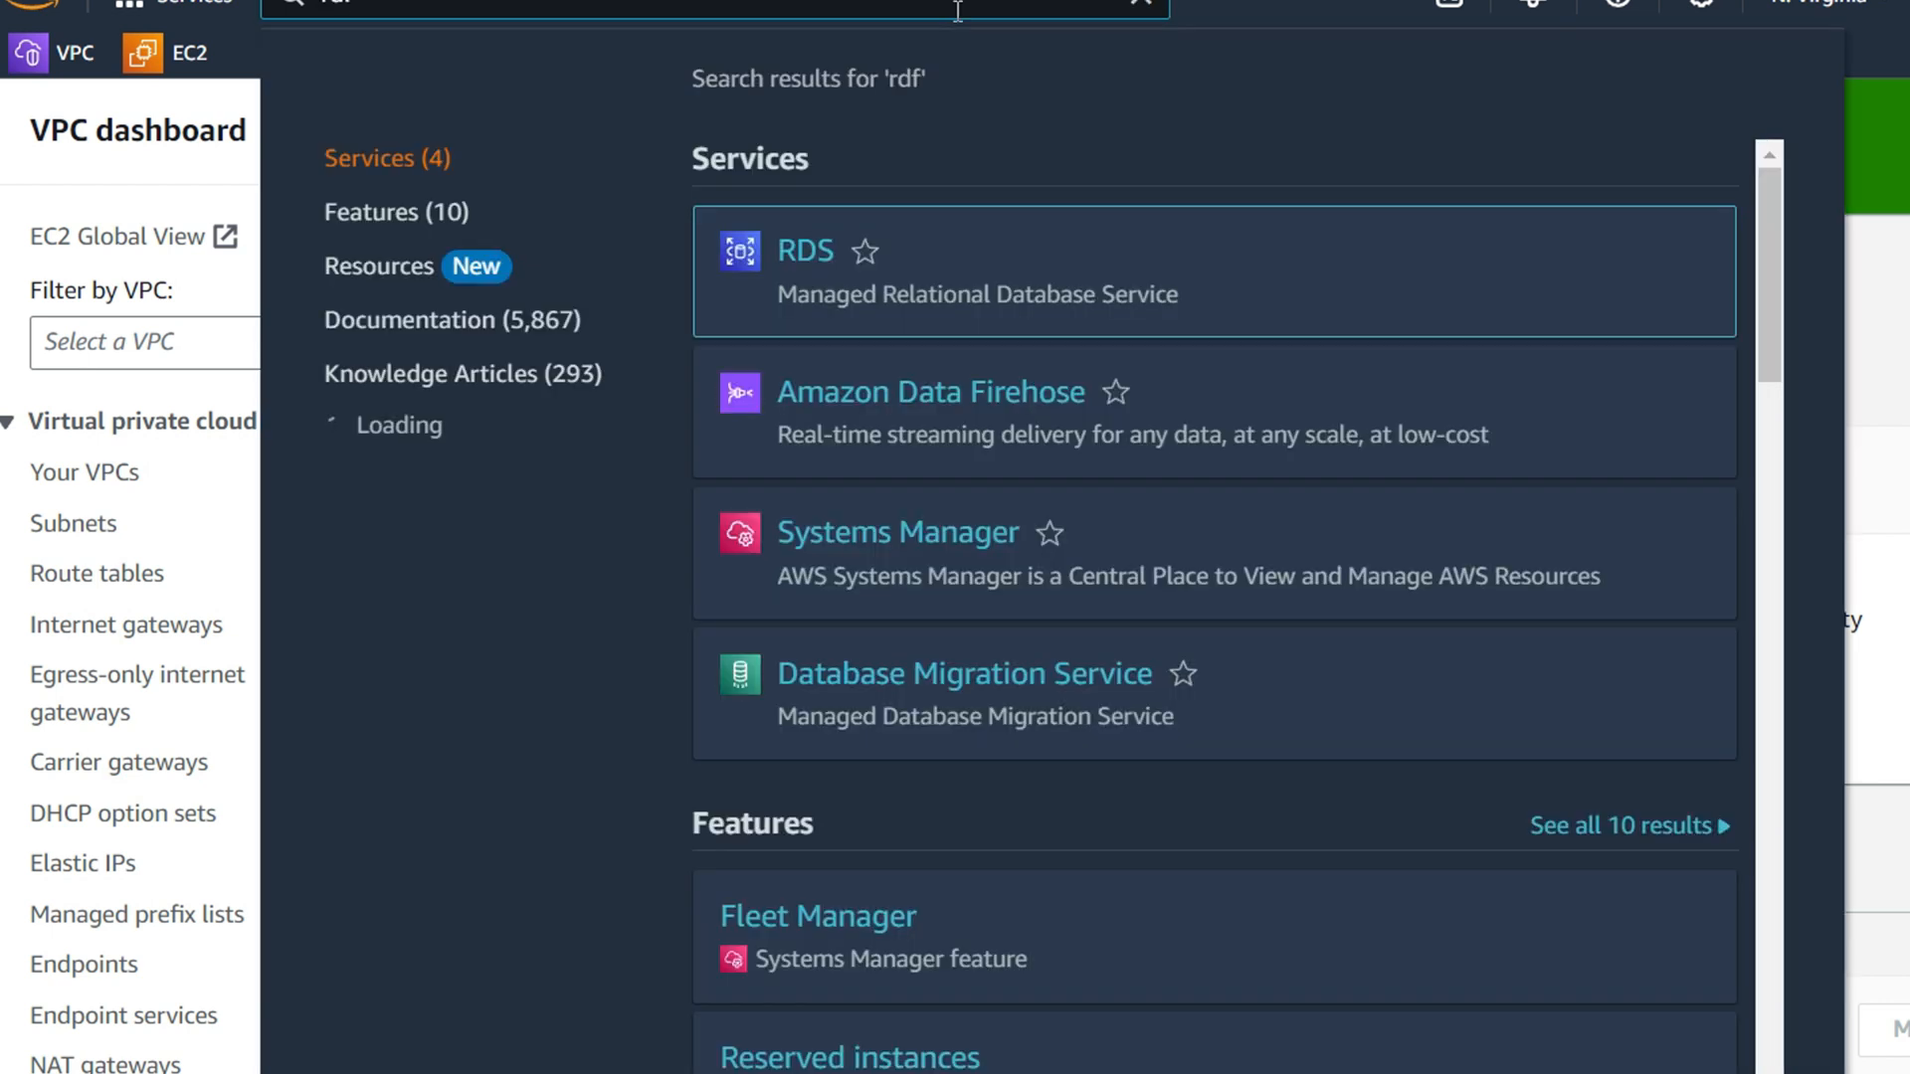
pyautogui.click(744, 301)
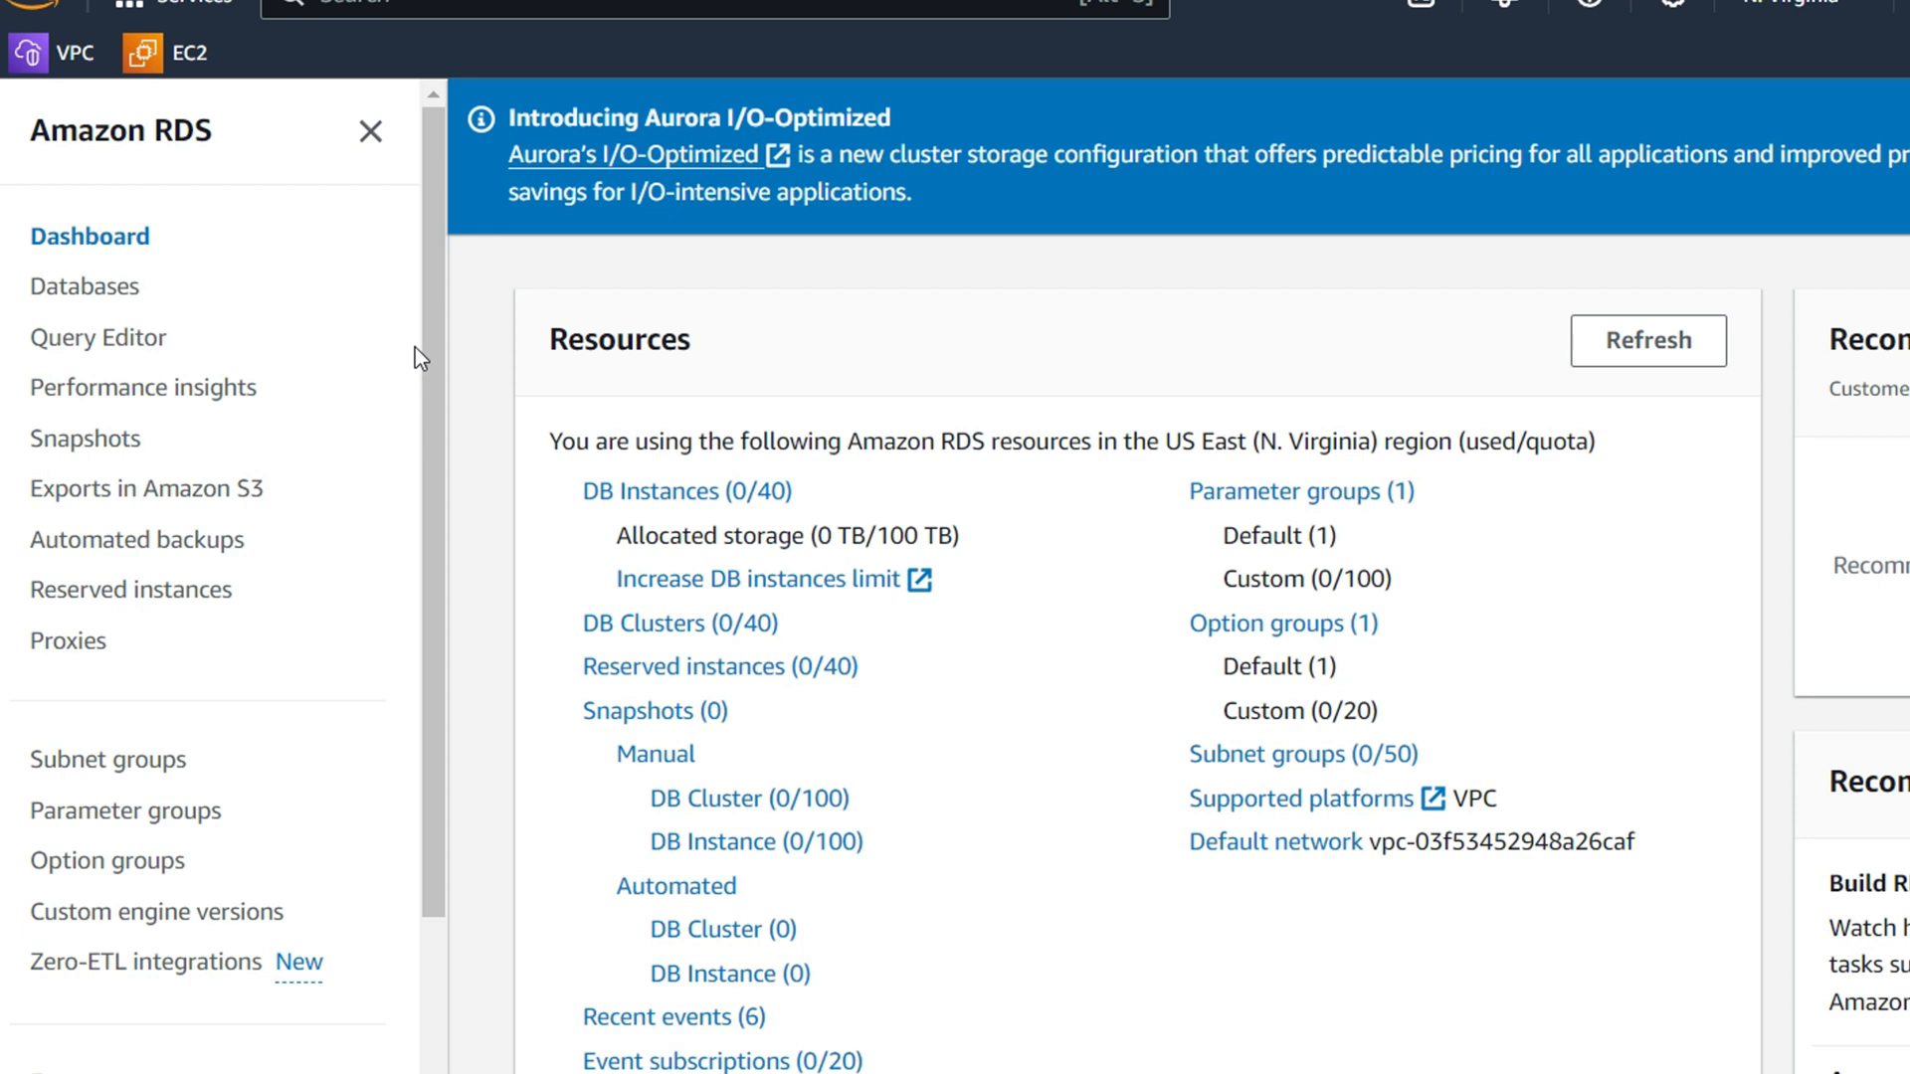
pyautogui.click(130, 773)
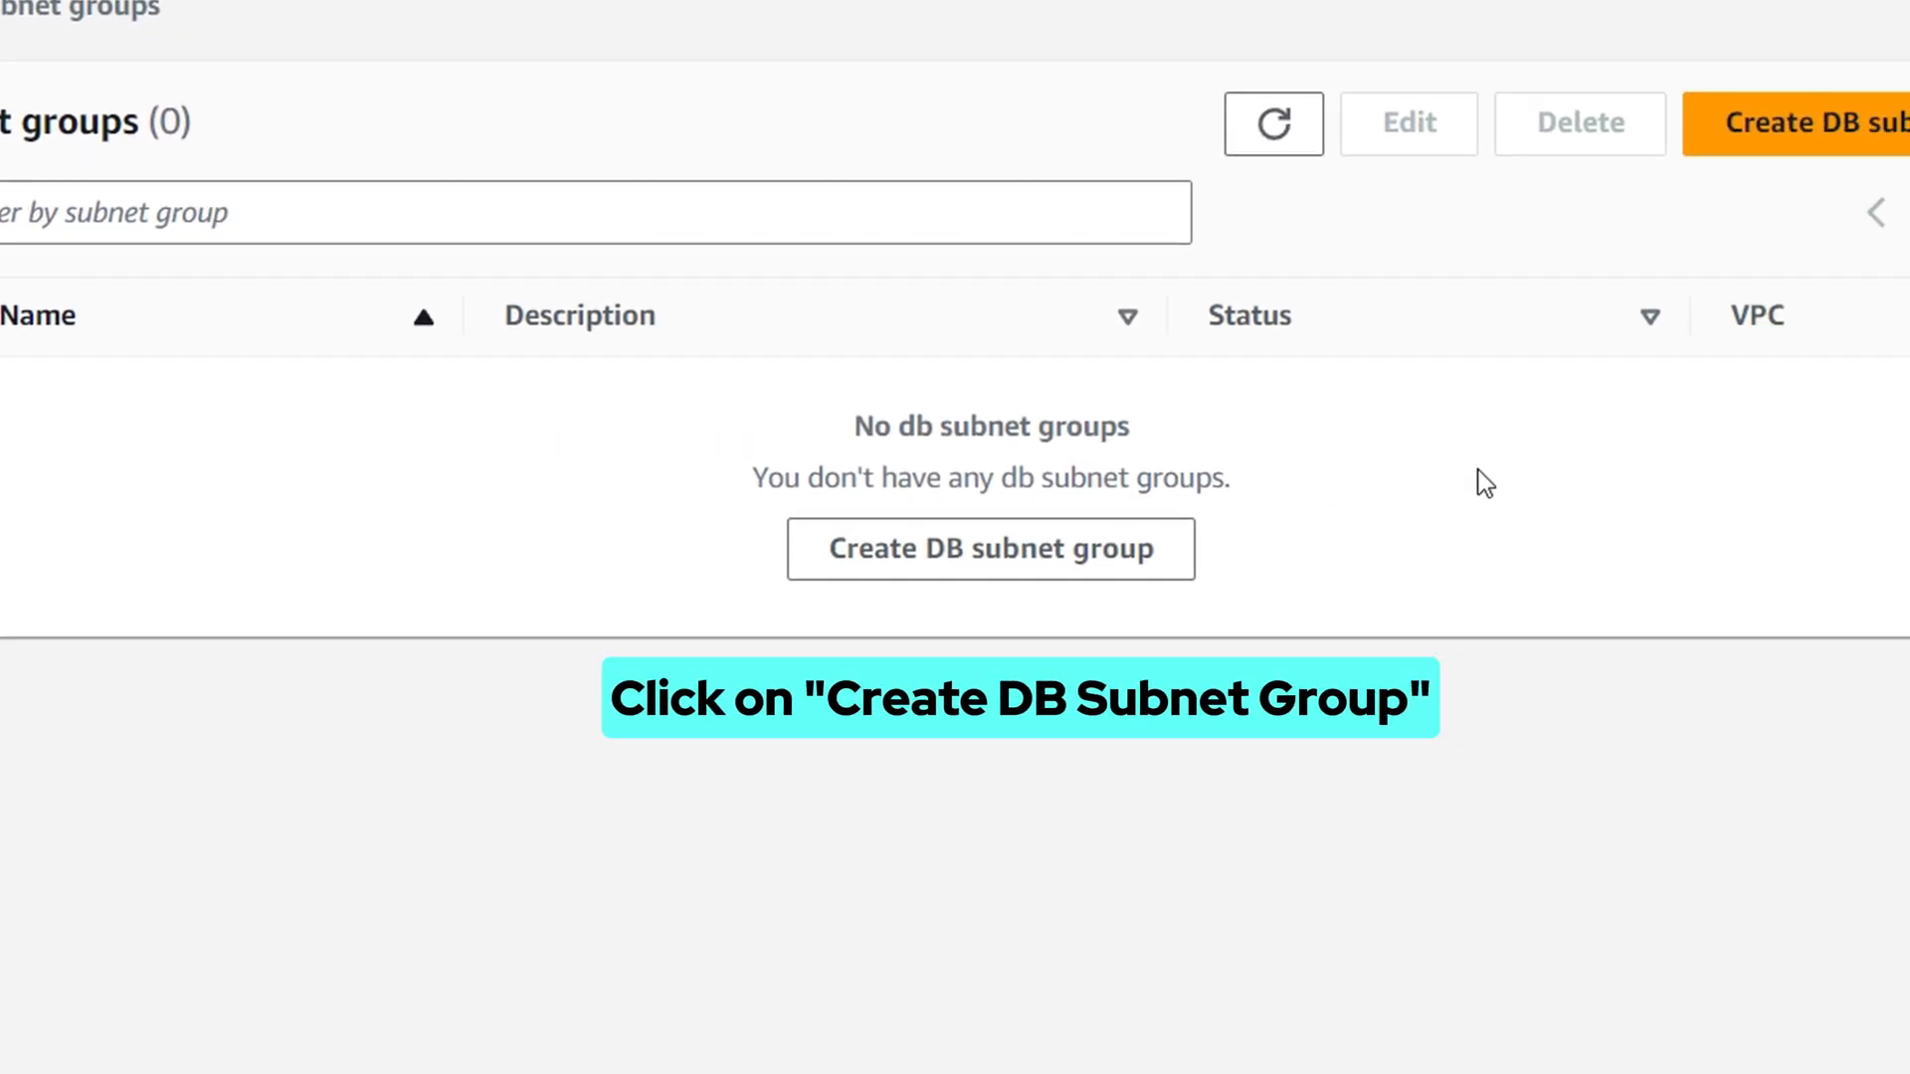
# Start a DB subnet group named 'DB-Subnet-Group', described 'DB Subnet Group', in Lab VPC
pyautogui.click(1836, 130)
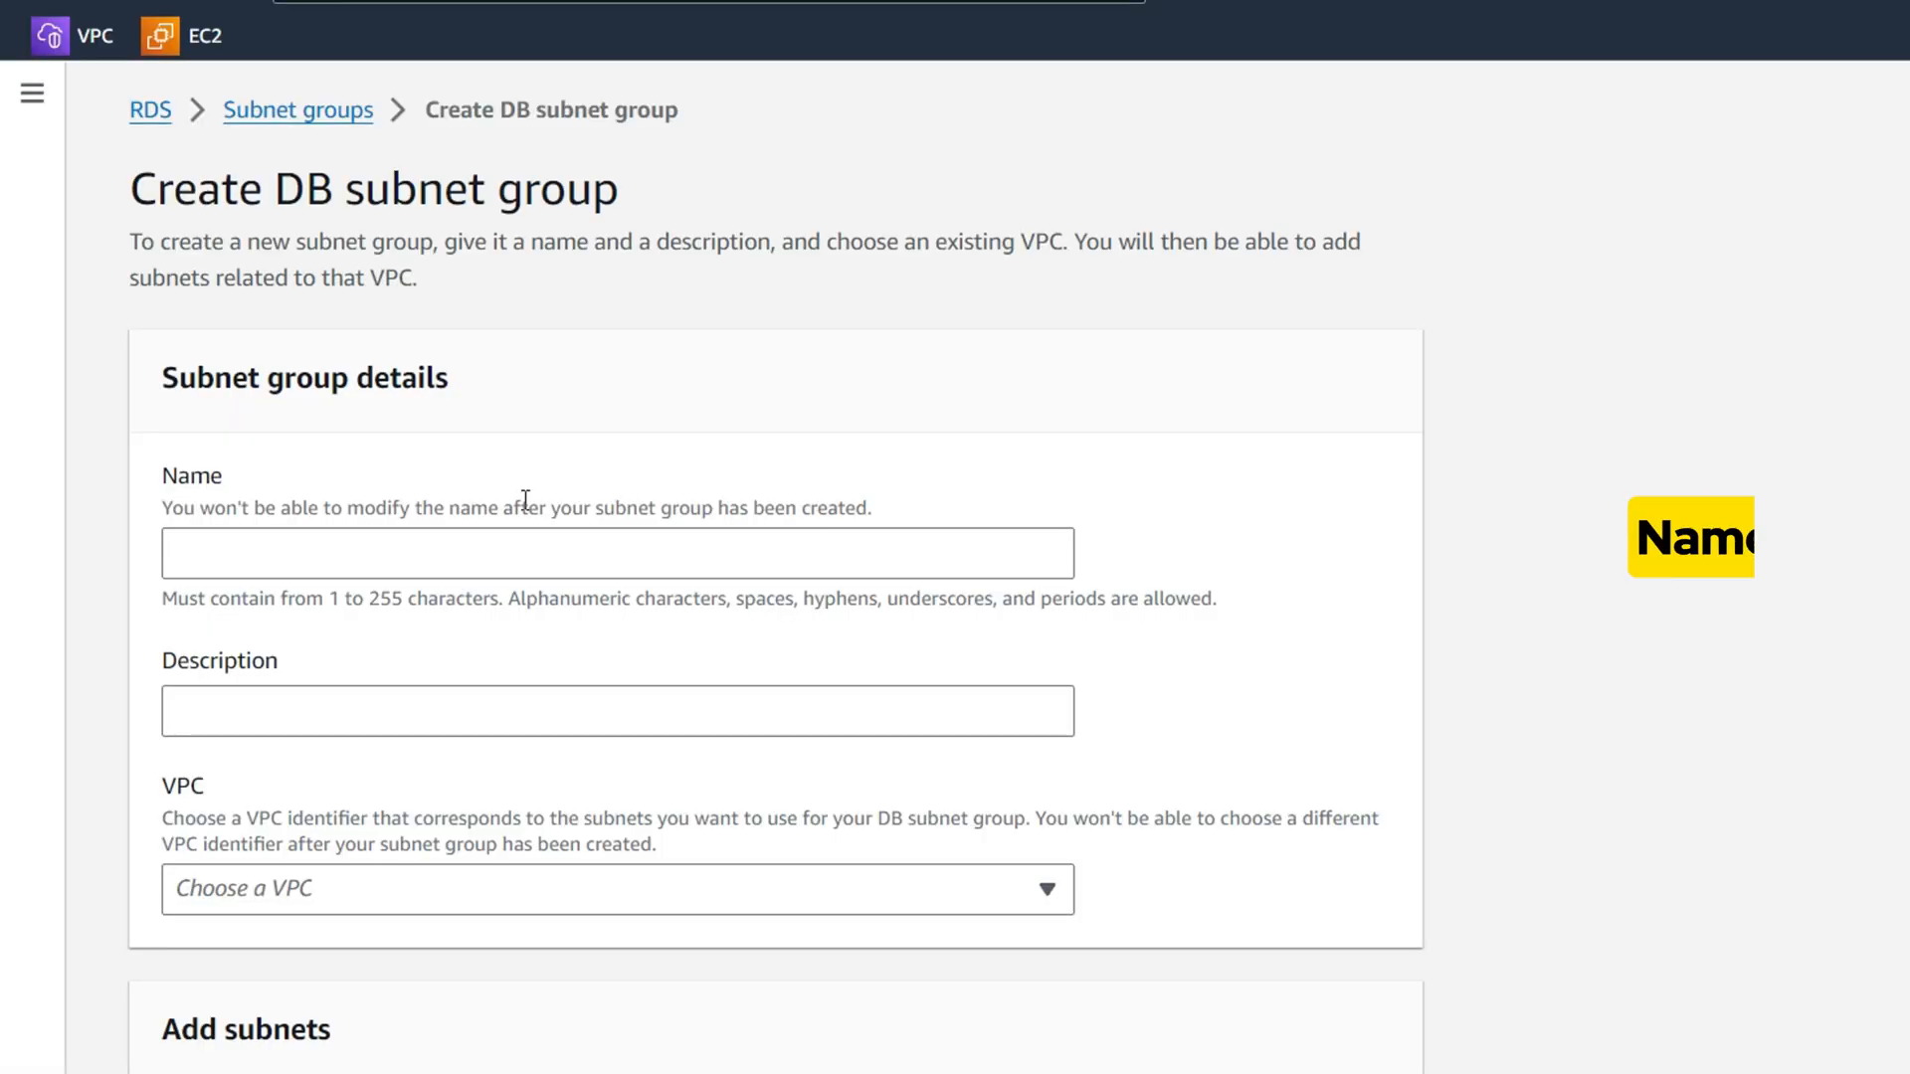
pyautogui.click(408, 562)
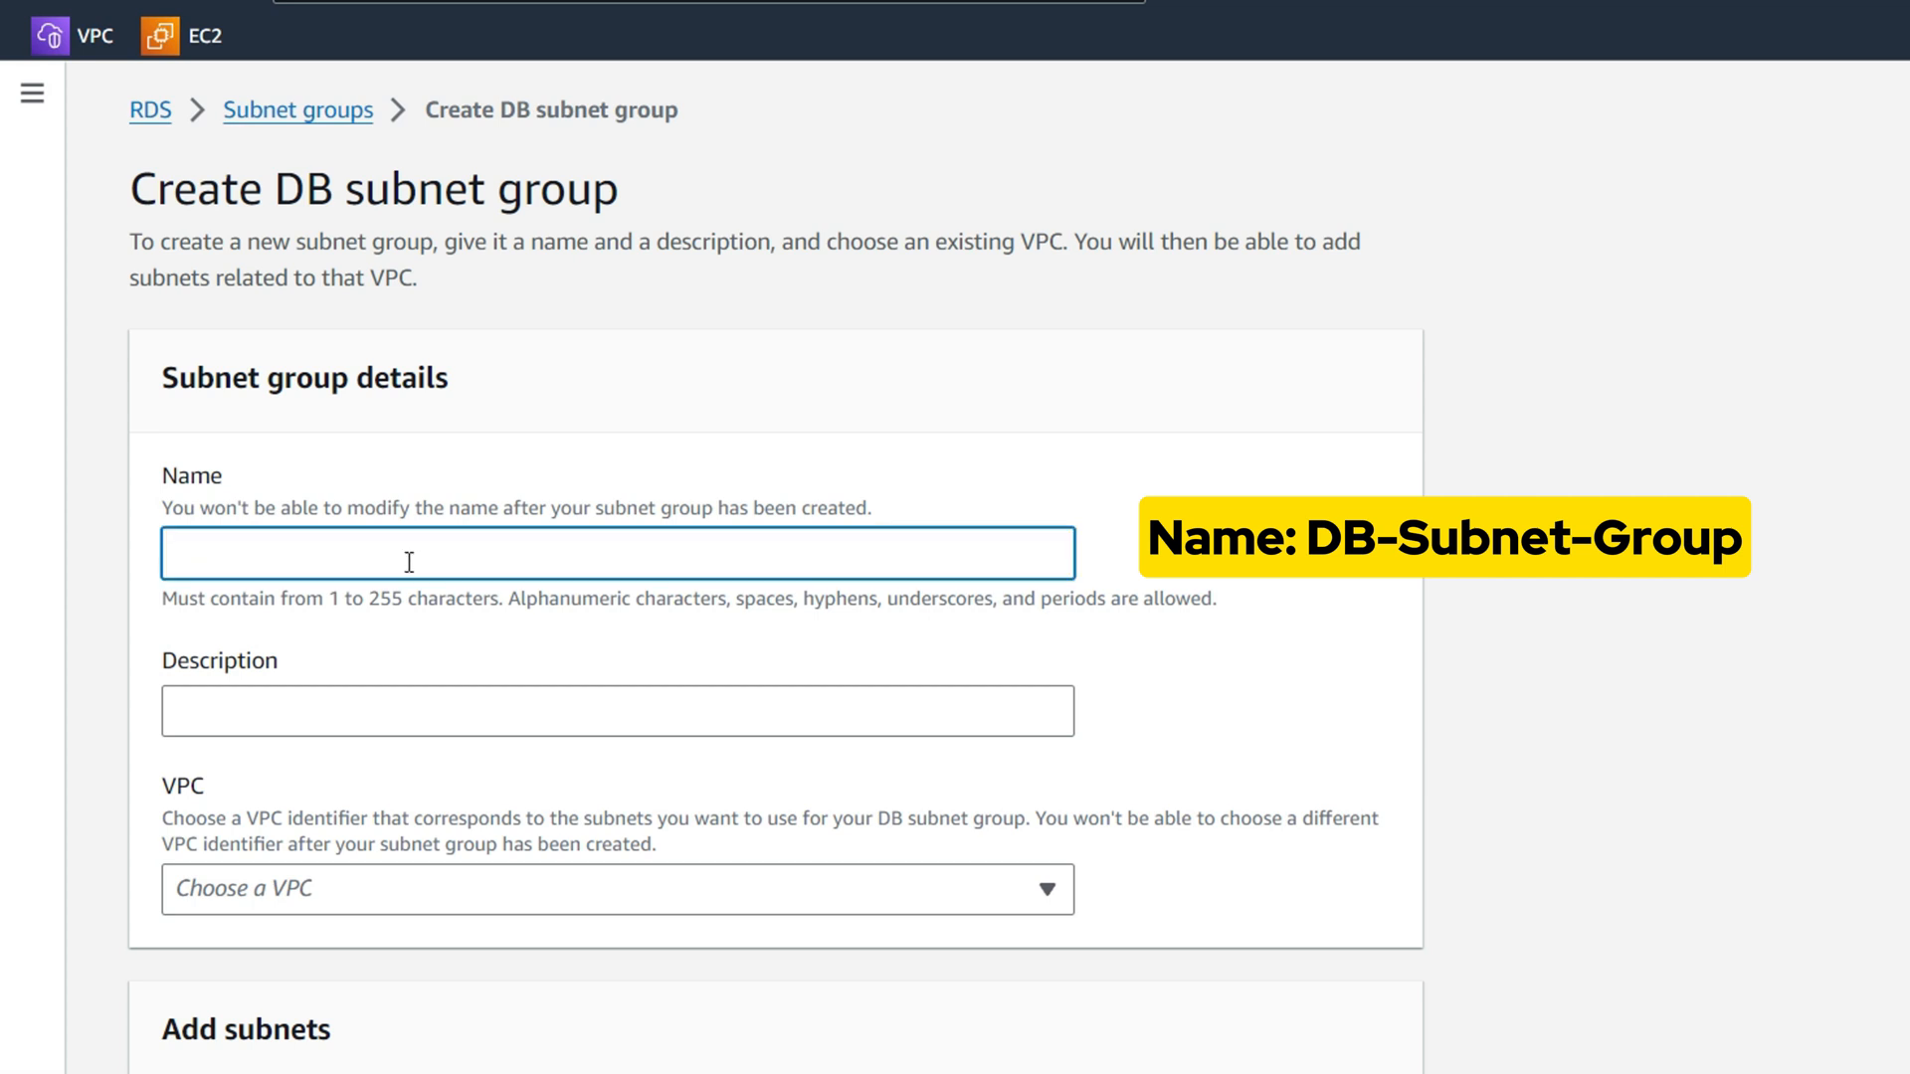
pyautogui.write('DB-Subnet-Group')
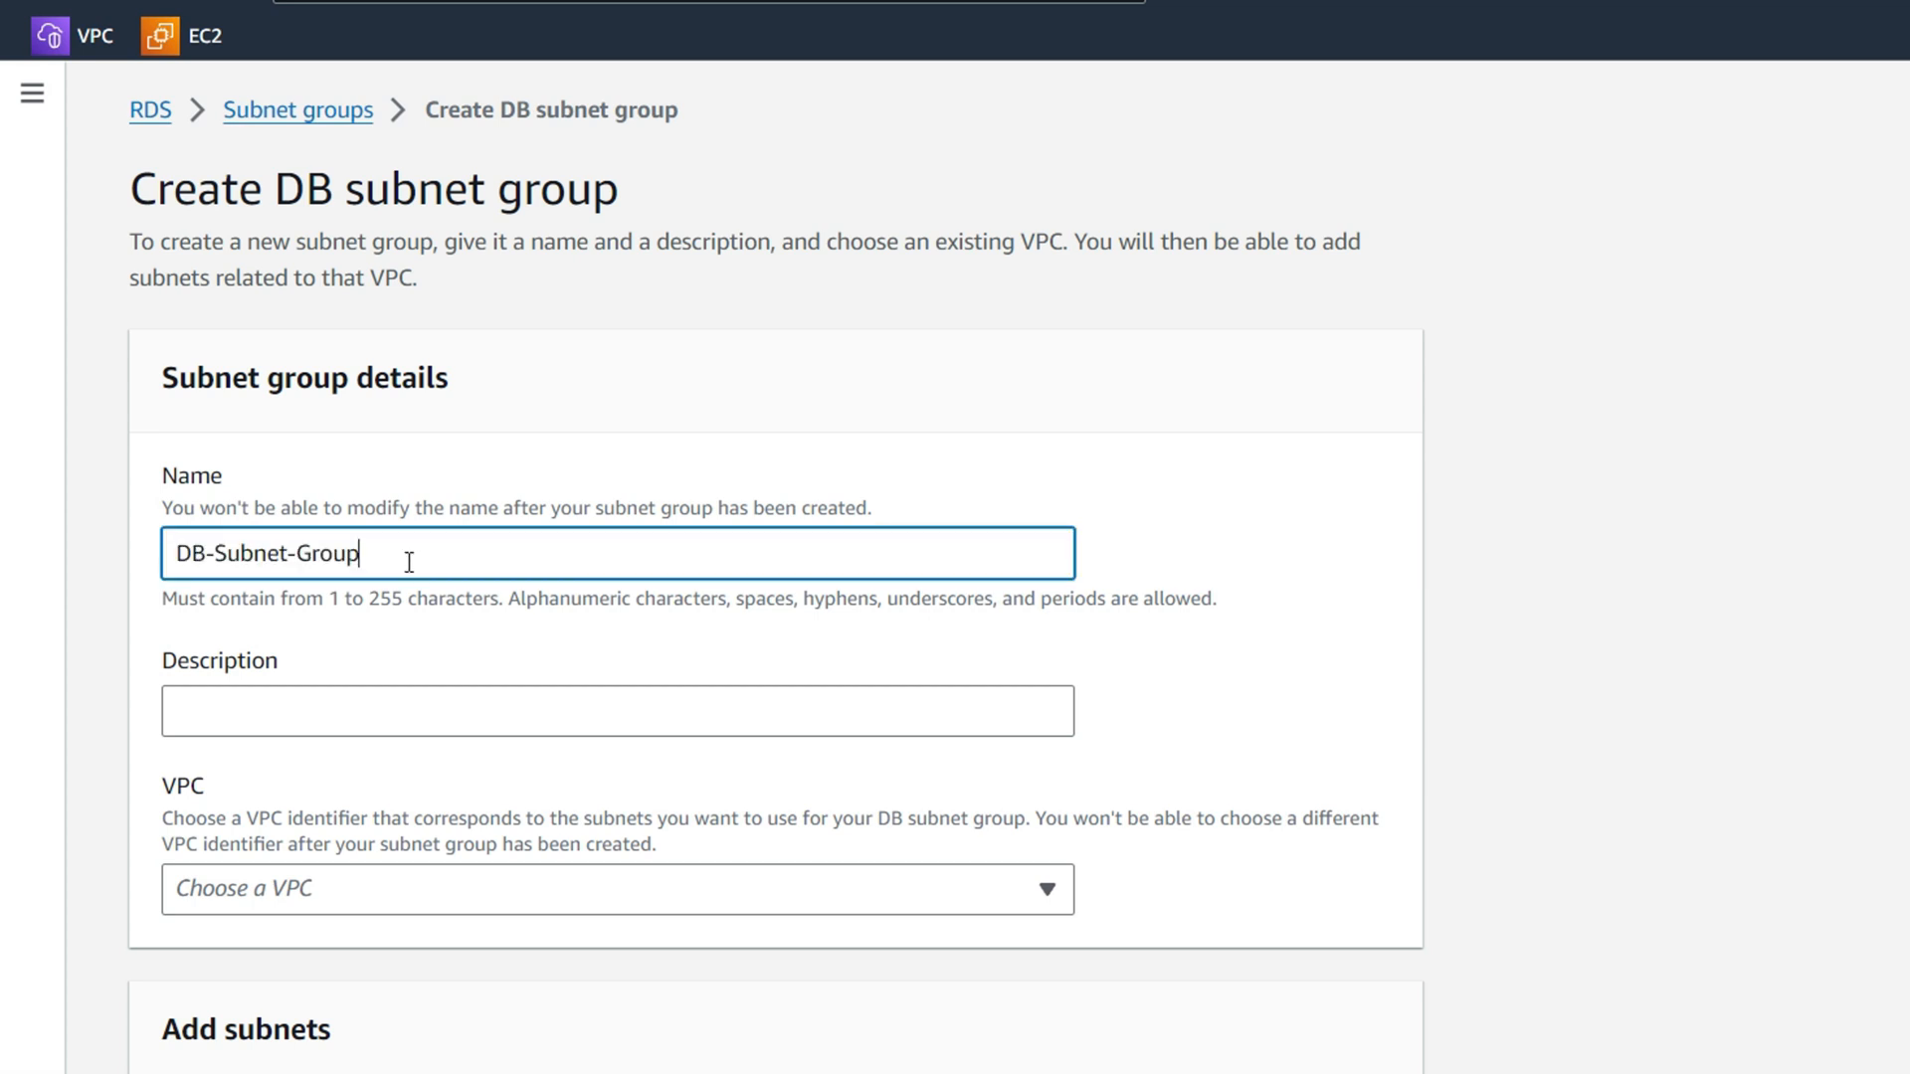
pyautogui.click(392, 697)
pyautogui.write('DB Subnet Group')
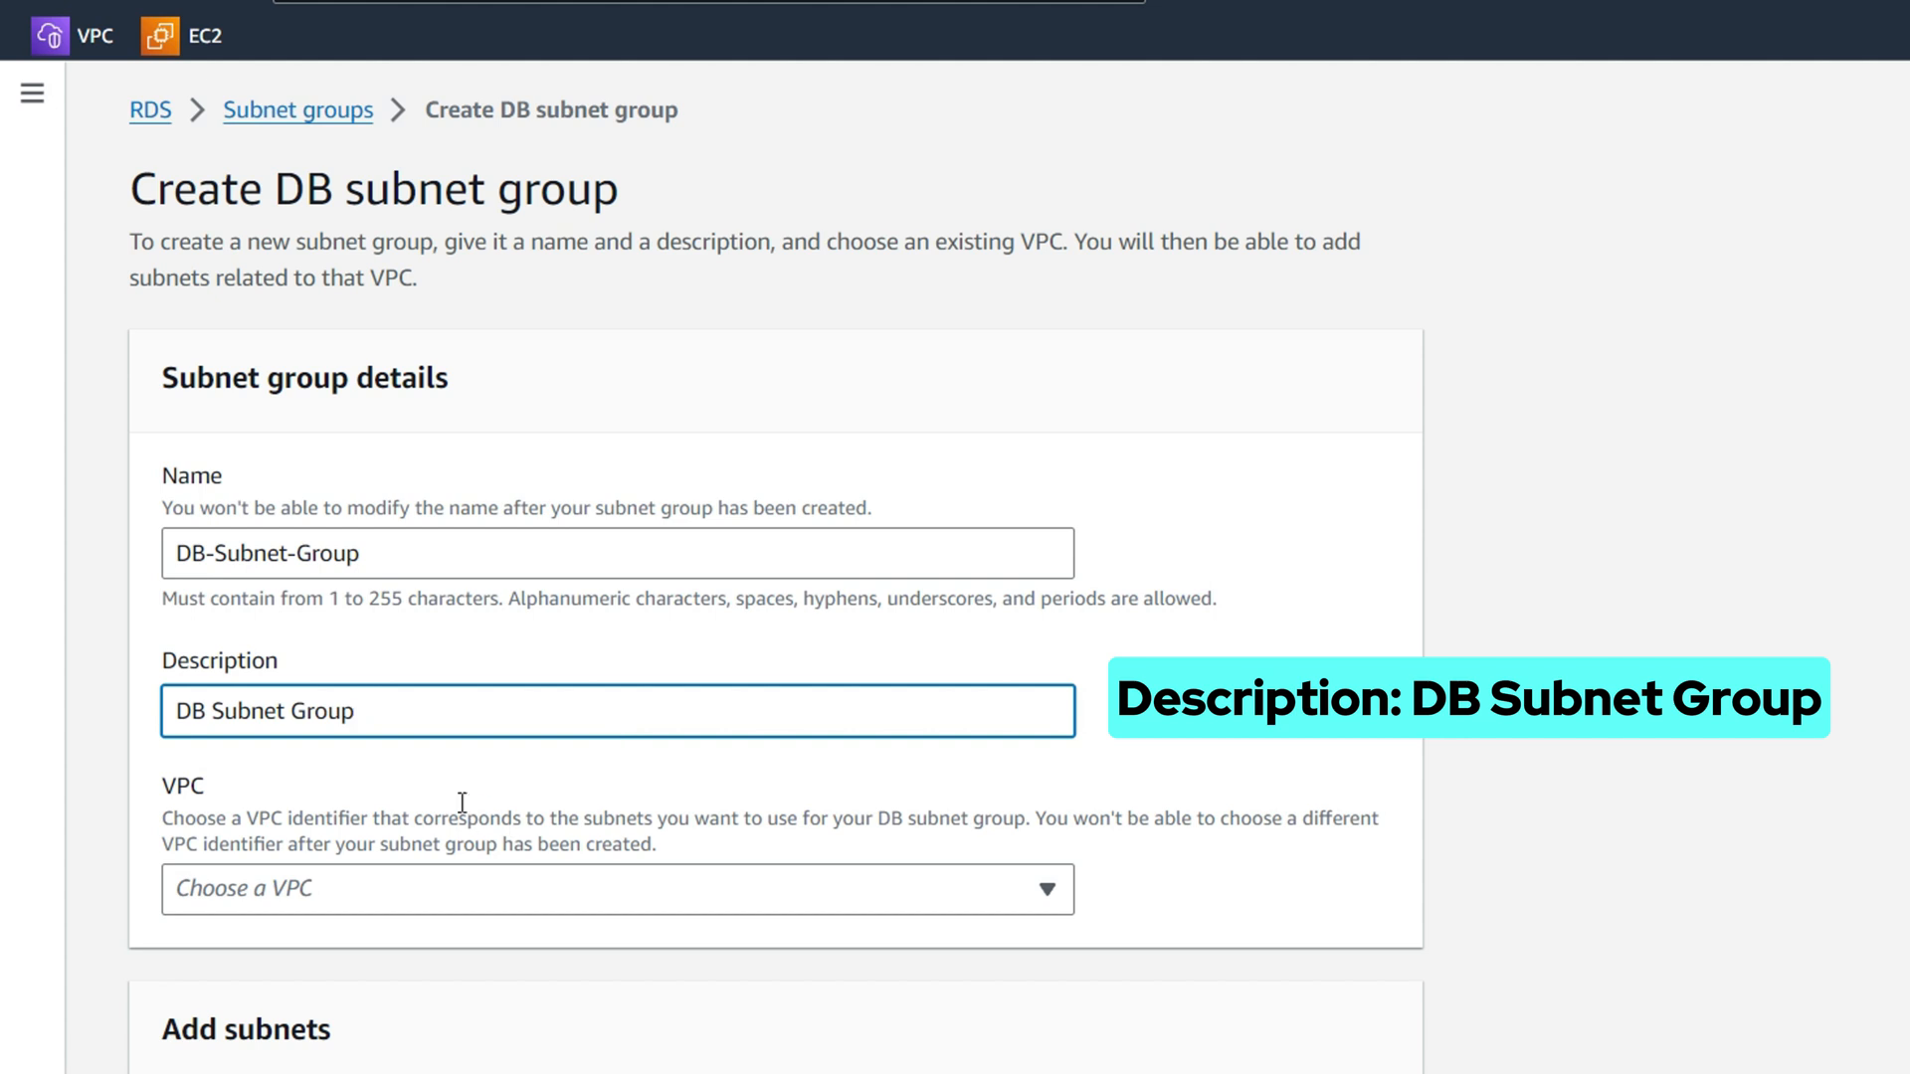
pyautogui.click(394, 889)
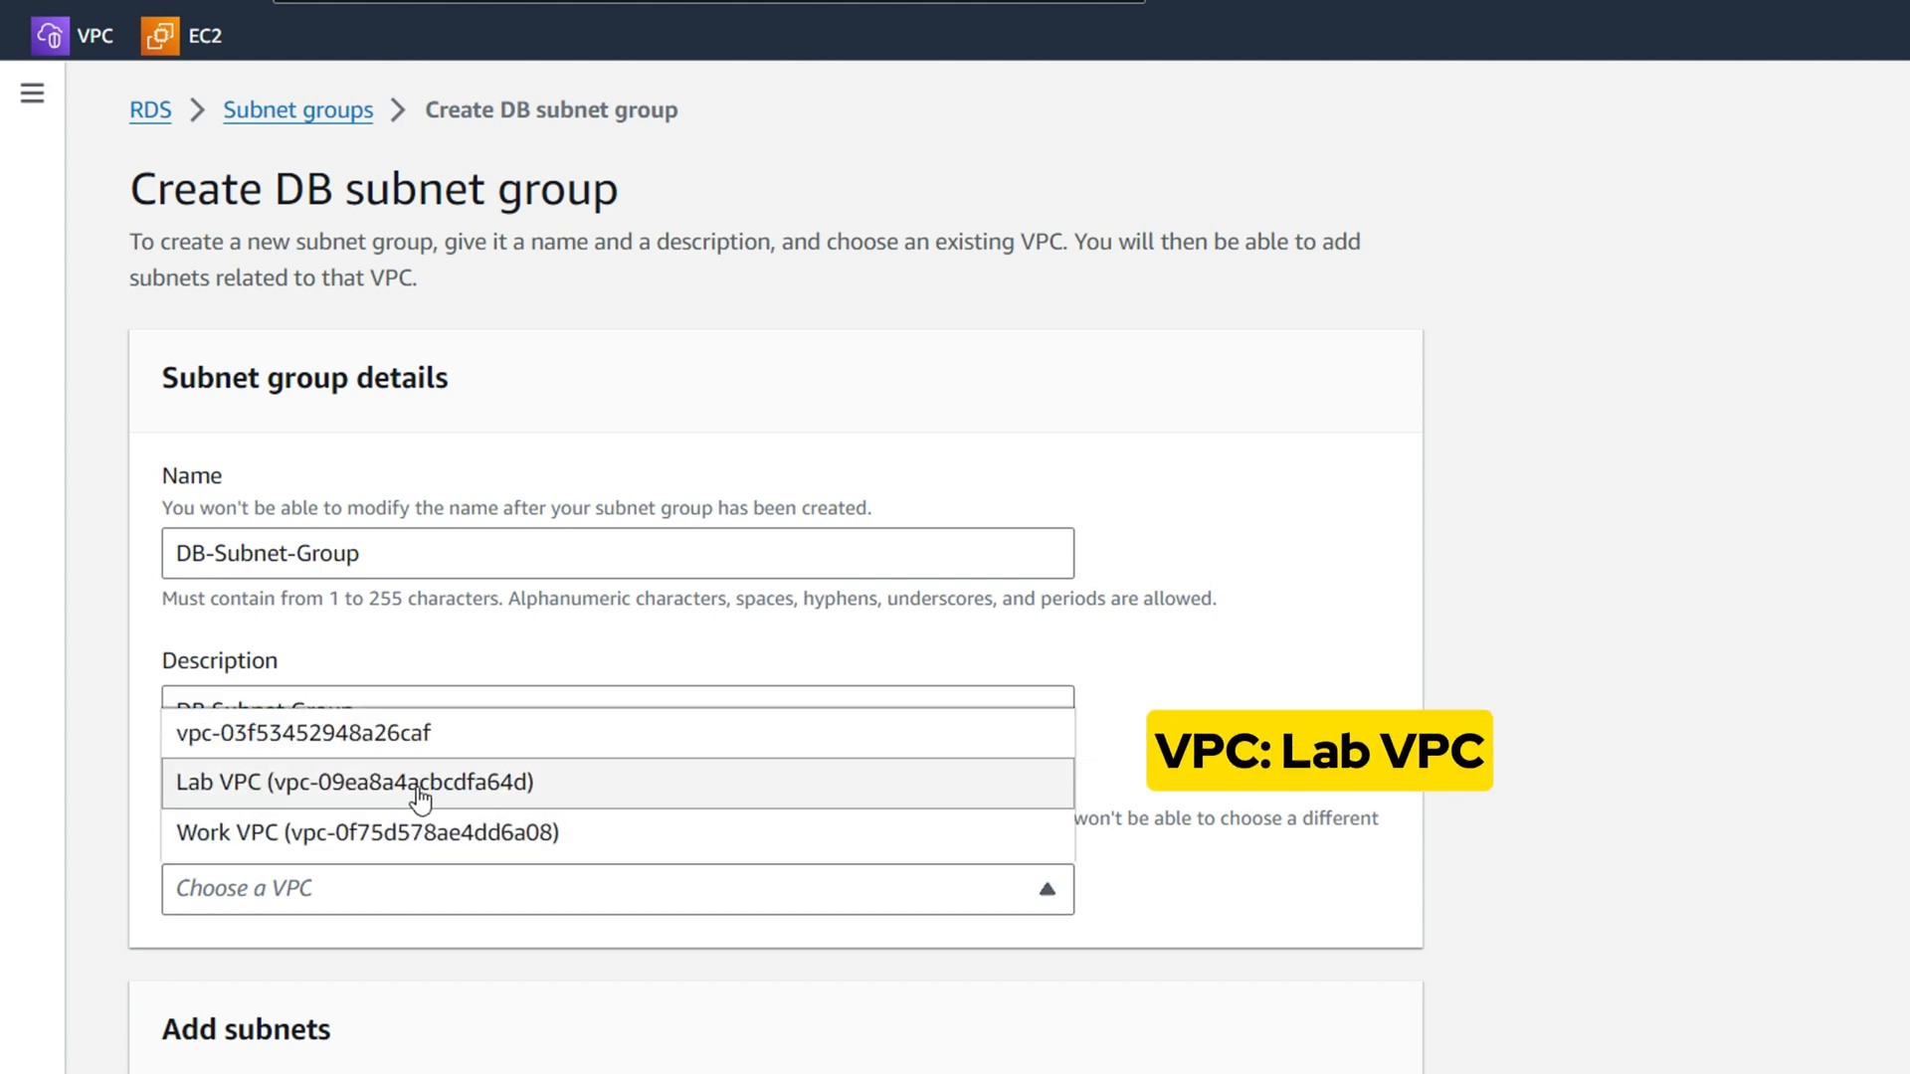
pyautogui.click(221, 784)
pyautogui.scroll(-5, 563, 827)
# Choose zones us-east-1a and us-east-1b and select subnets 10.0.1.0/24 and 10.0.3.0/24
pyautogui.click(438, 709)
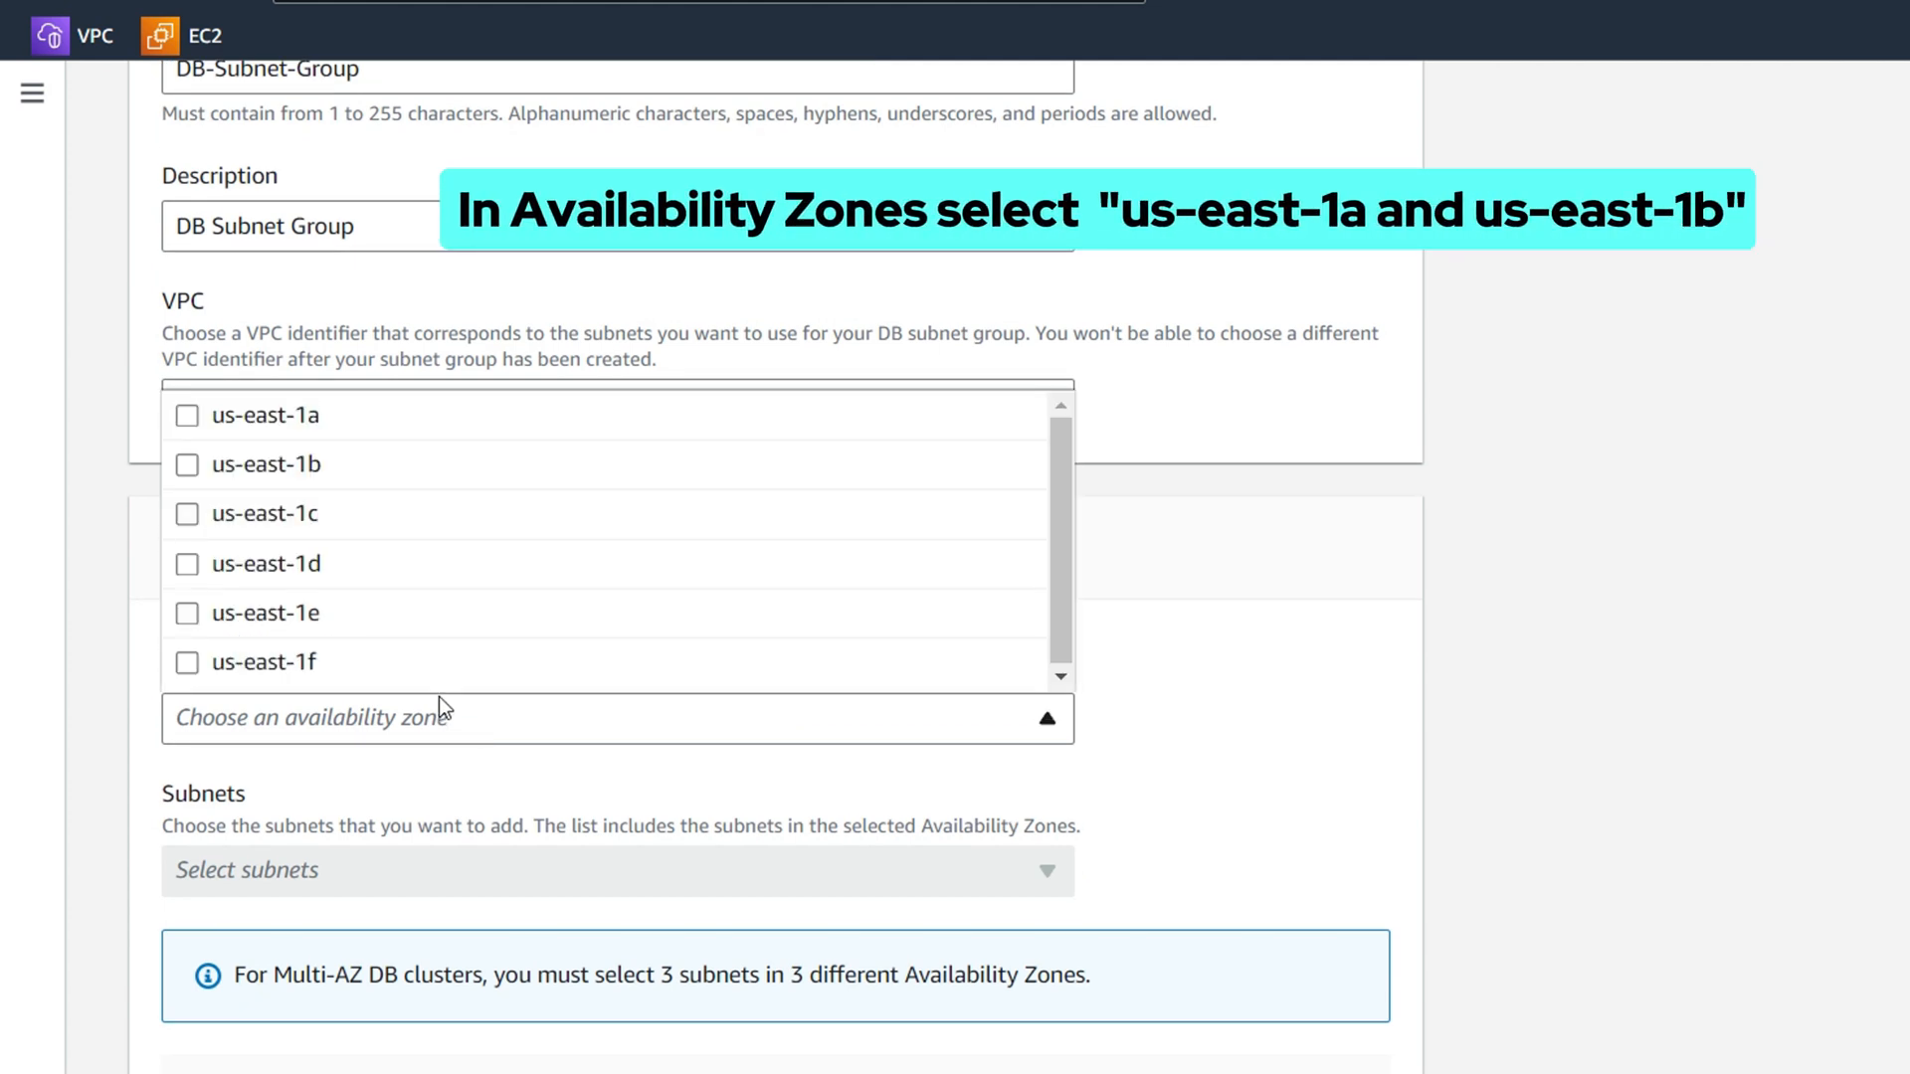
pyautogui.click(364, 426)
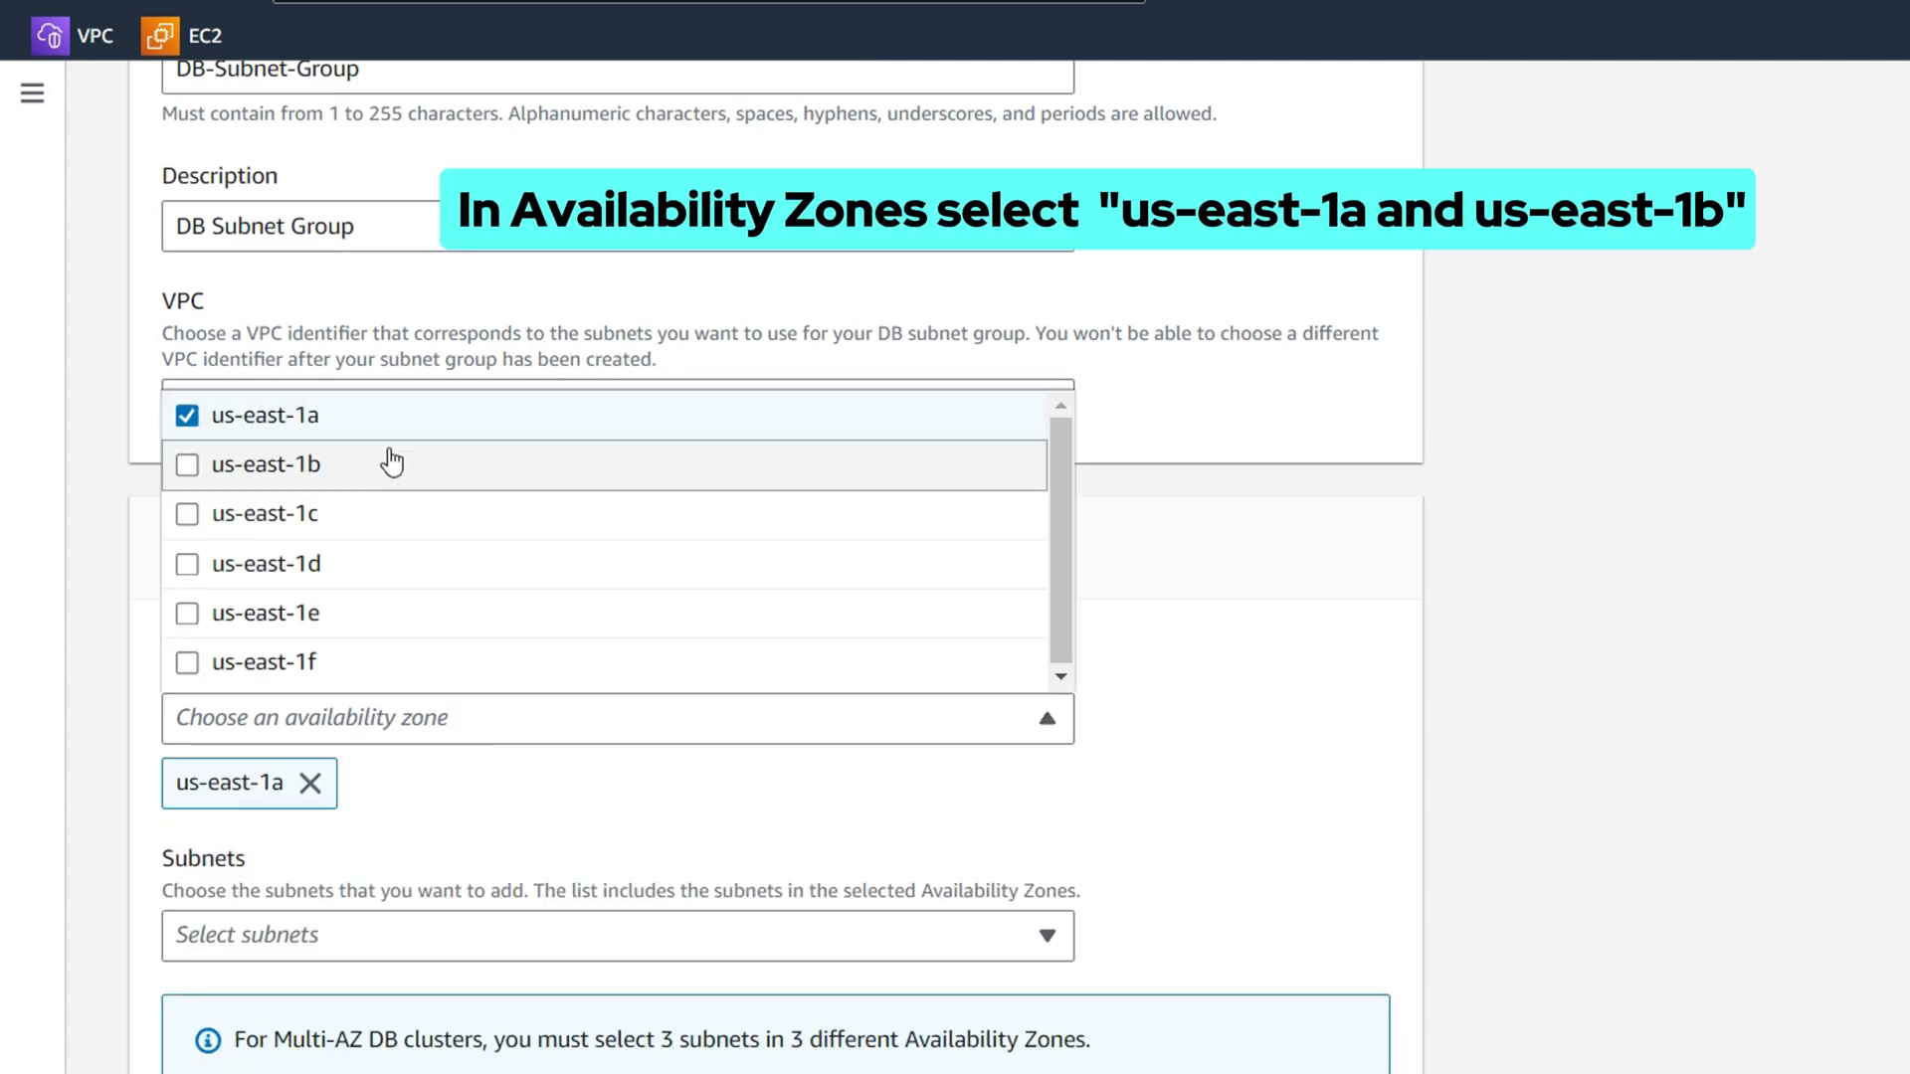
pyautogui.click(388, 464)
pyautogui.click(1425, 641)
pyautogui.scroll(-2, 1373, 666)
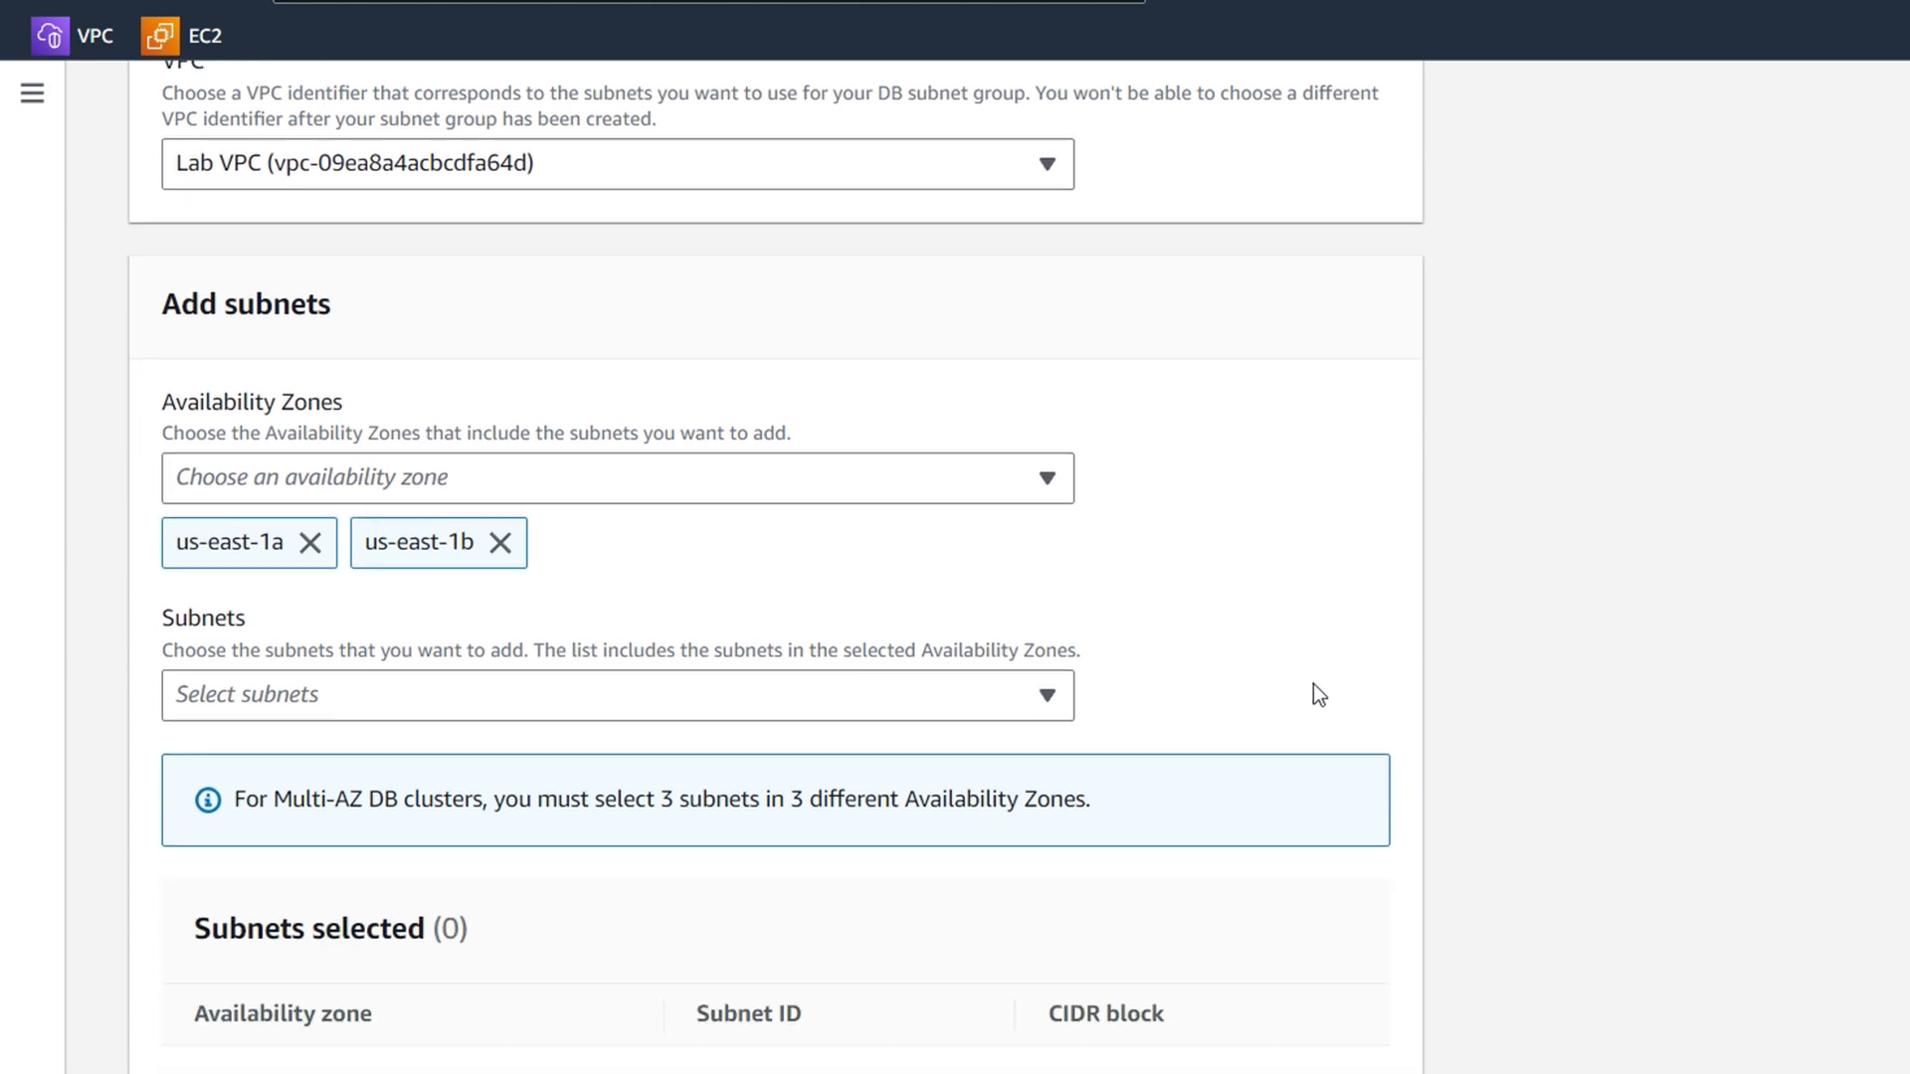
pyautogui.scroll(-1, 1318, 693)
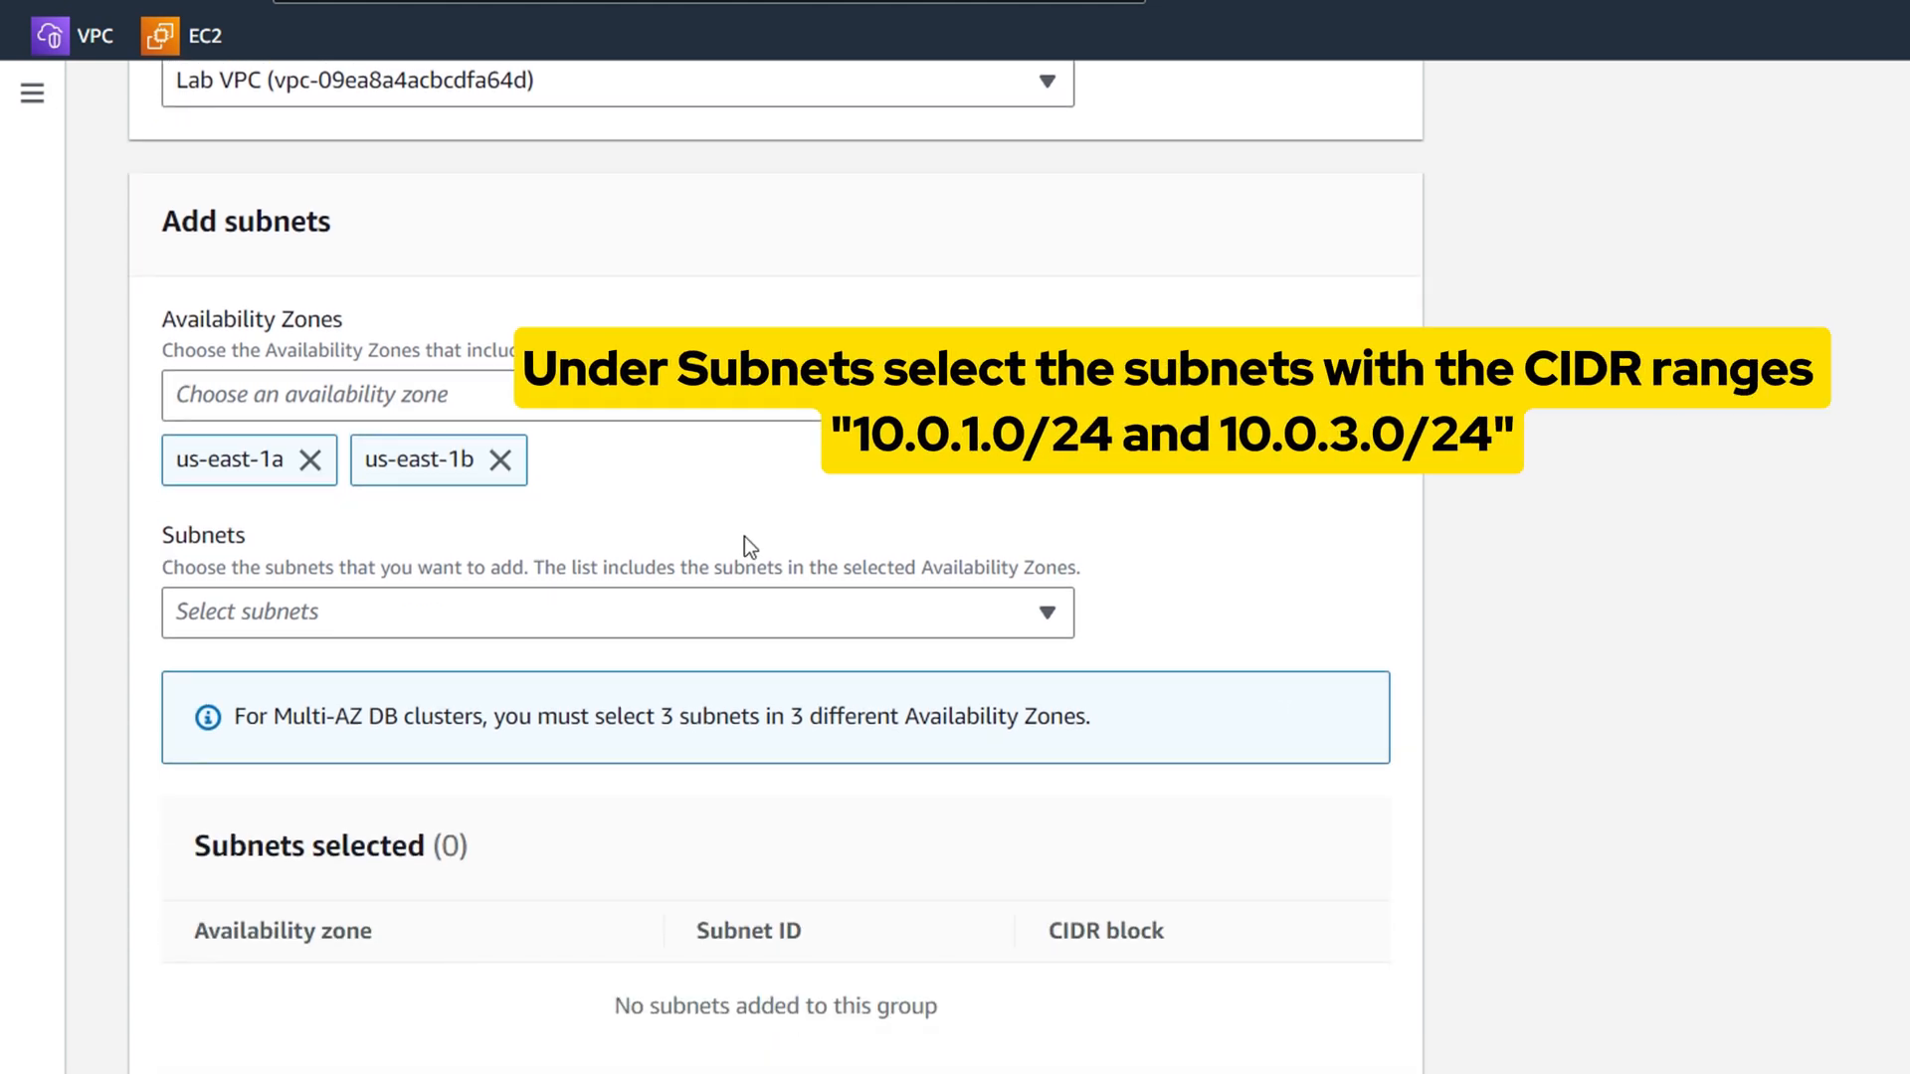
pyautogui.scroll(-1, 746, 541)
pyautogui.click(780, 487)
pyautogui.click(742, 647)
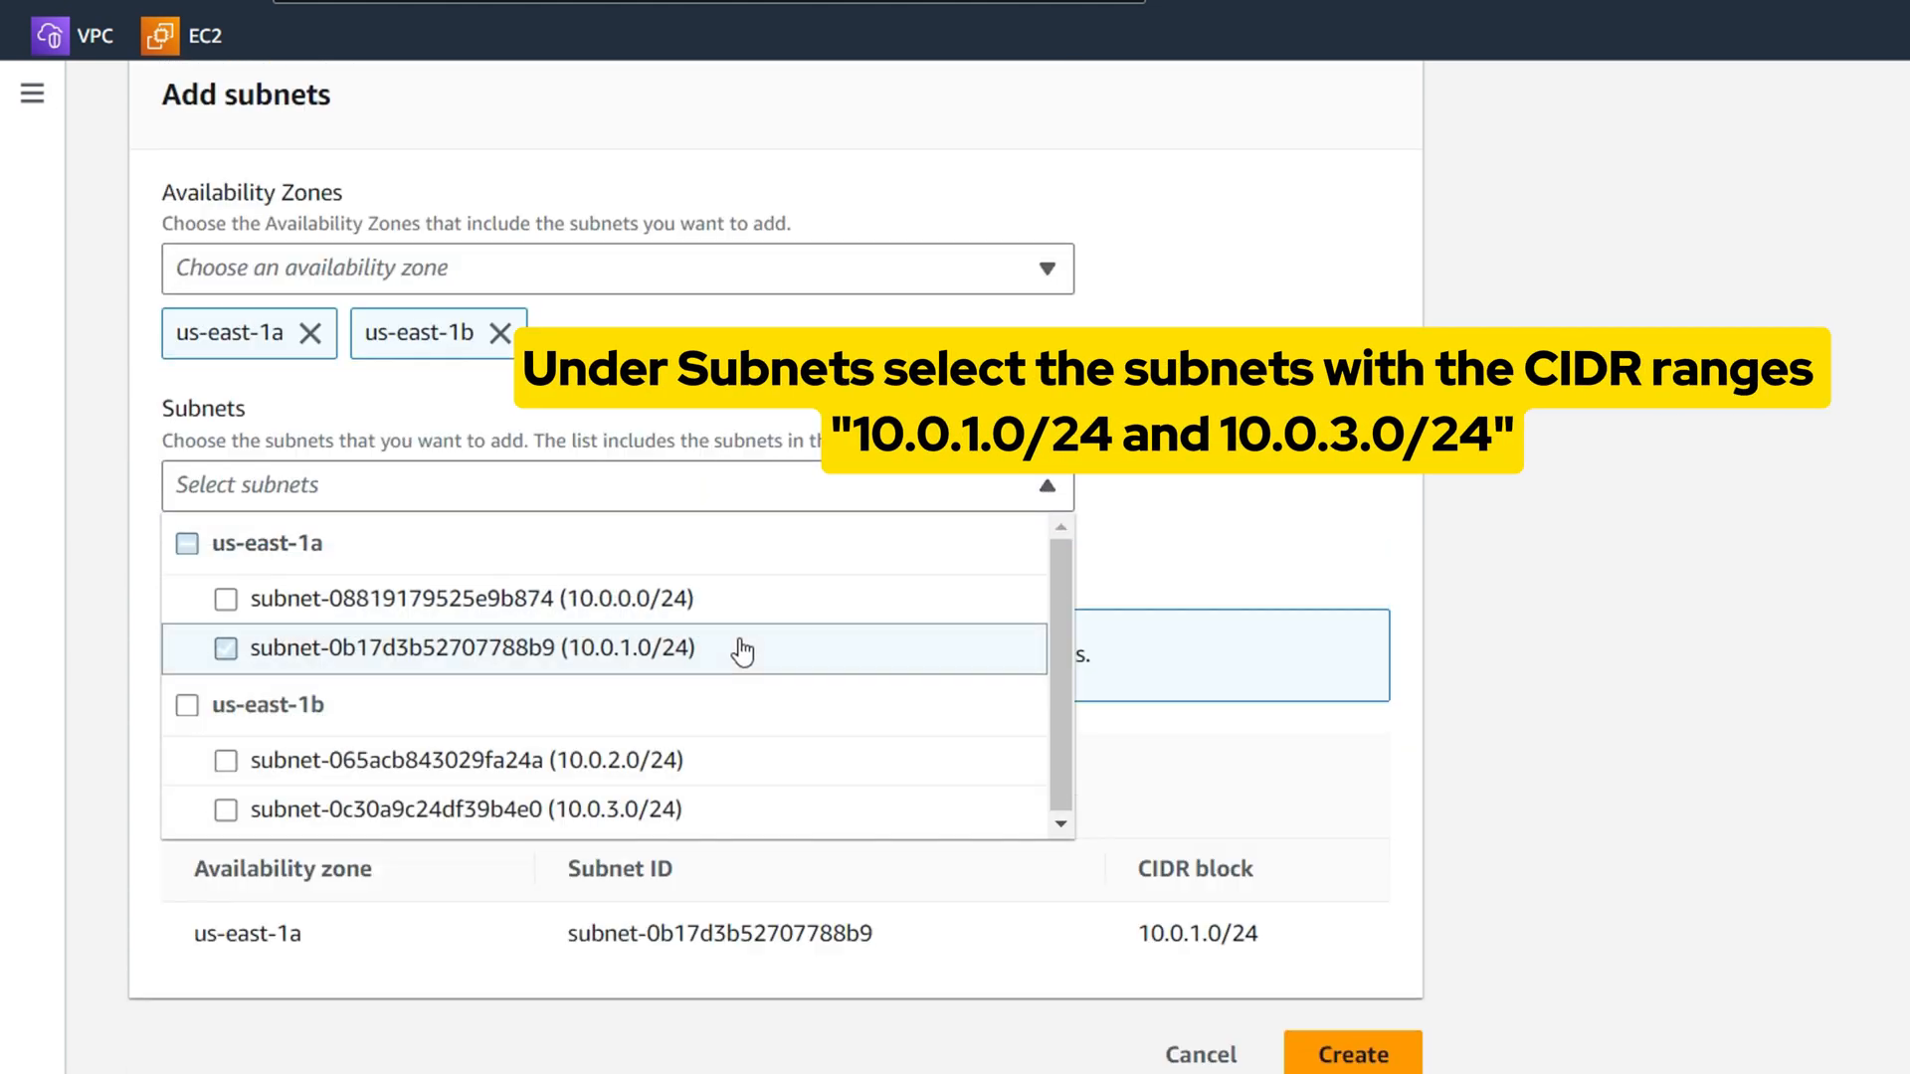
pyautogui.click(723, 806)
pyautogui.scroll(-2, 1371, 816)
pyautogui.click(886, 739)
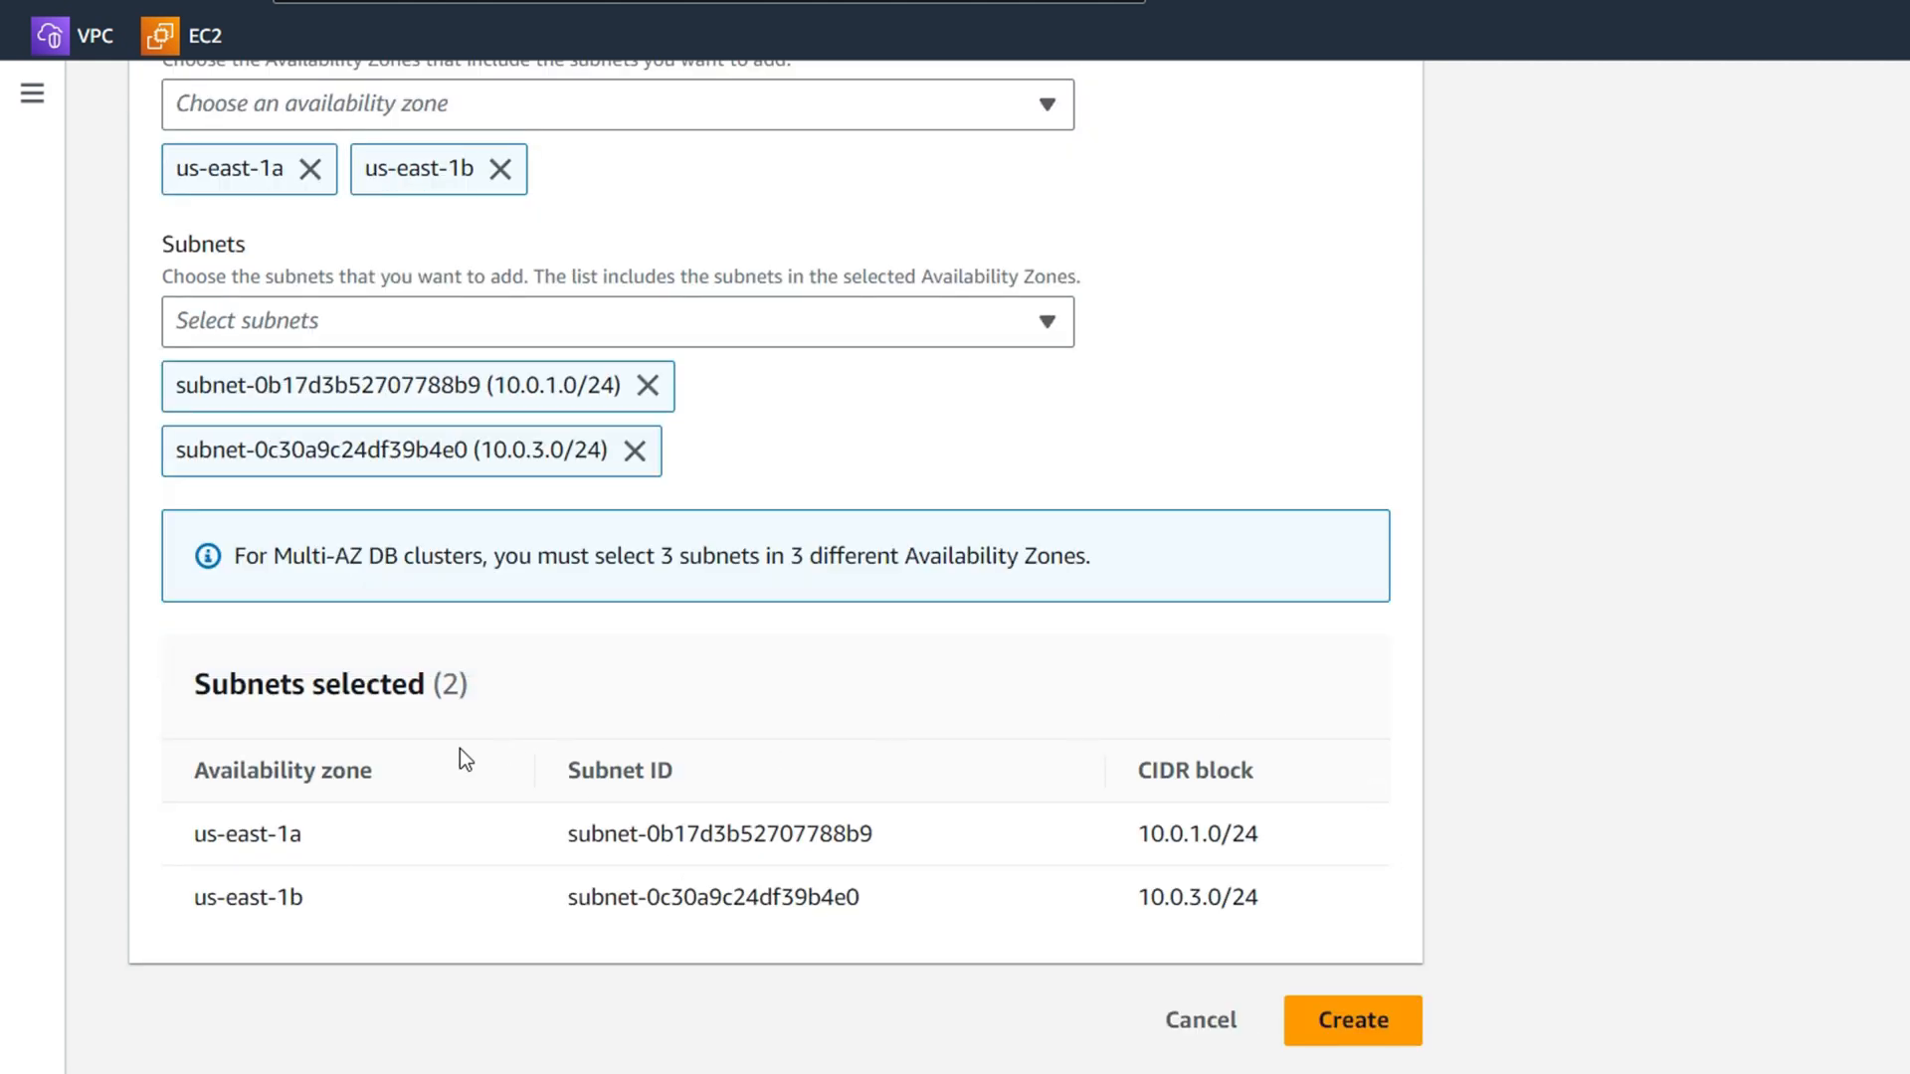
# Save DB-Subnet-Group and start a new database with the MySQL engine
pyautogui.click(1319, 1024)
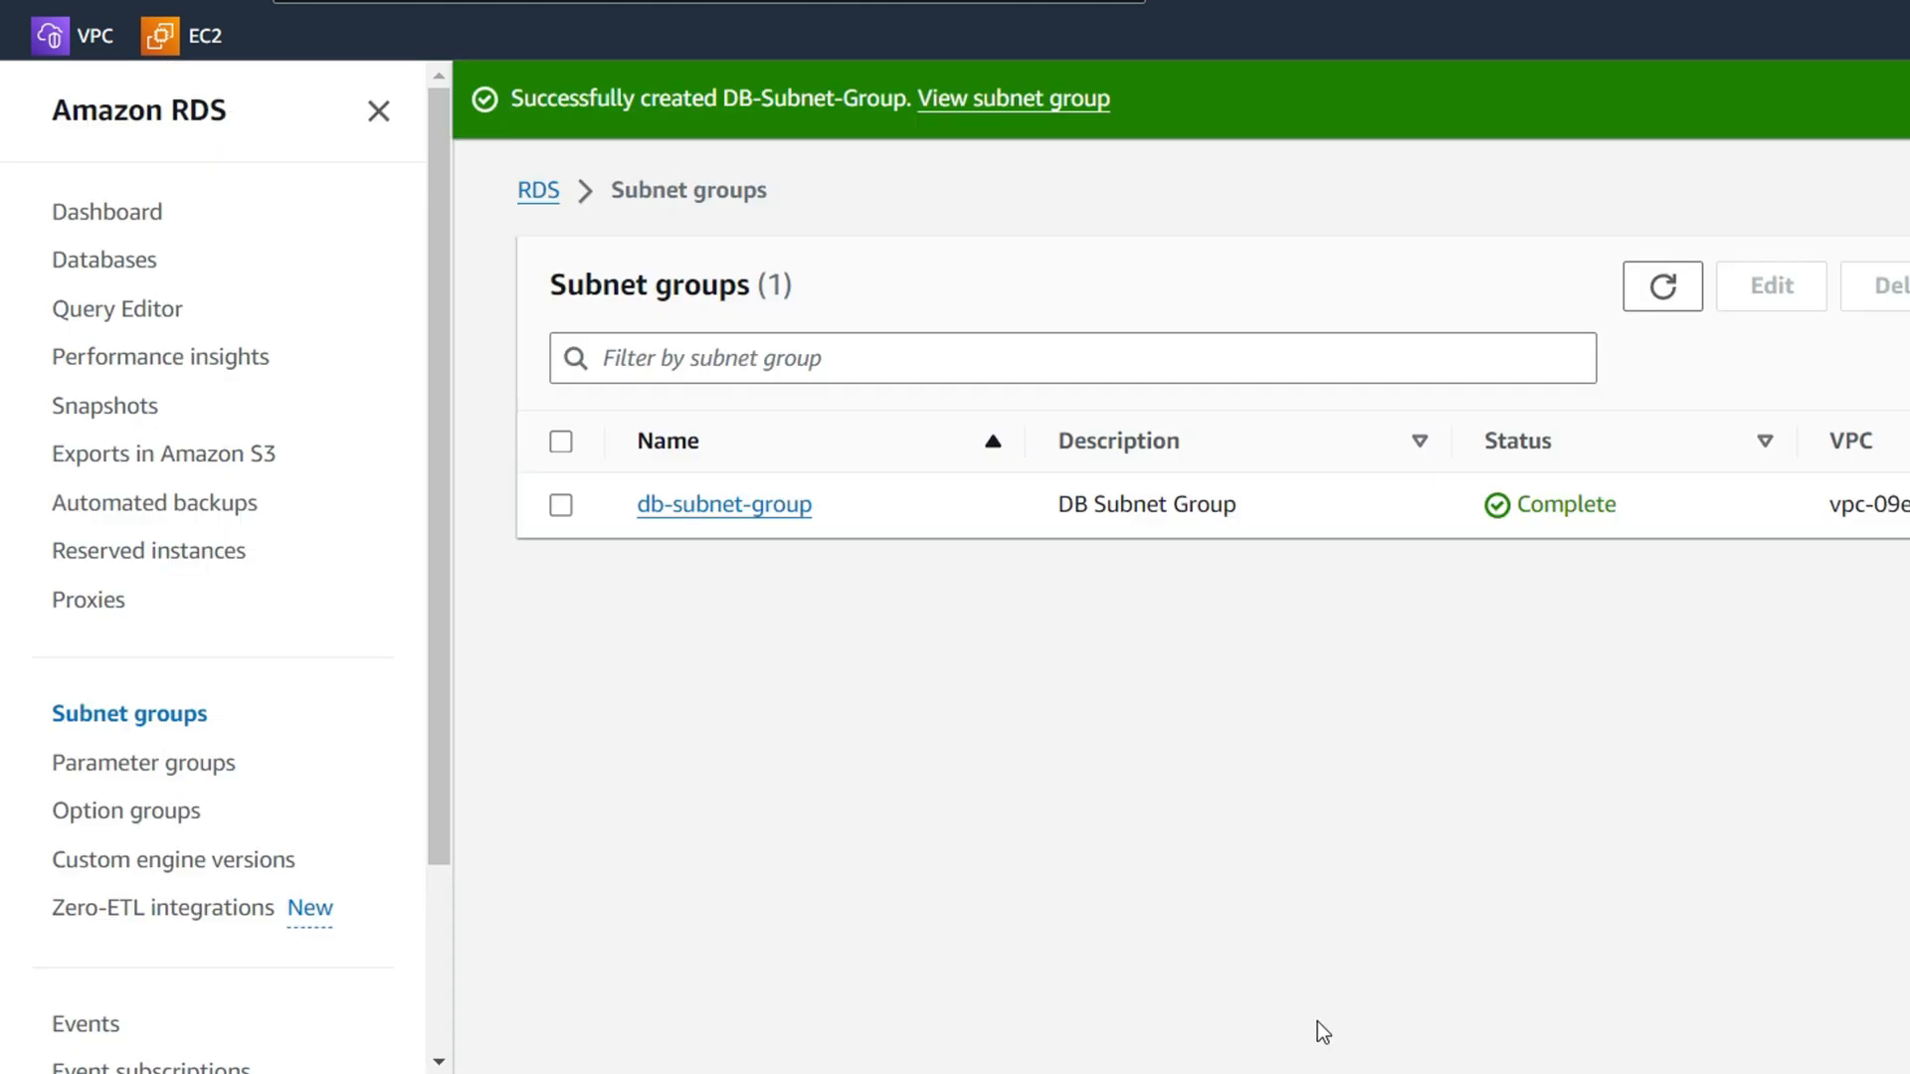
pyautogui.click(106, 259)
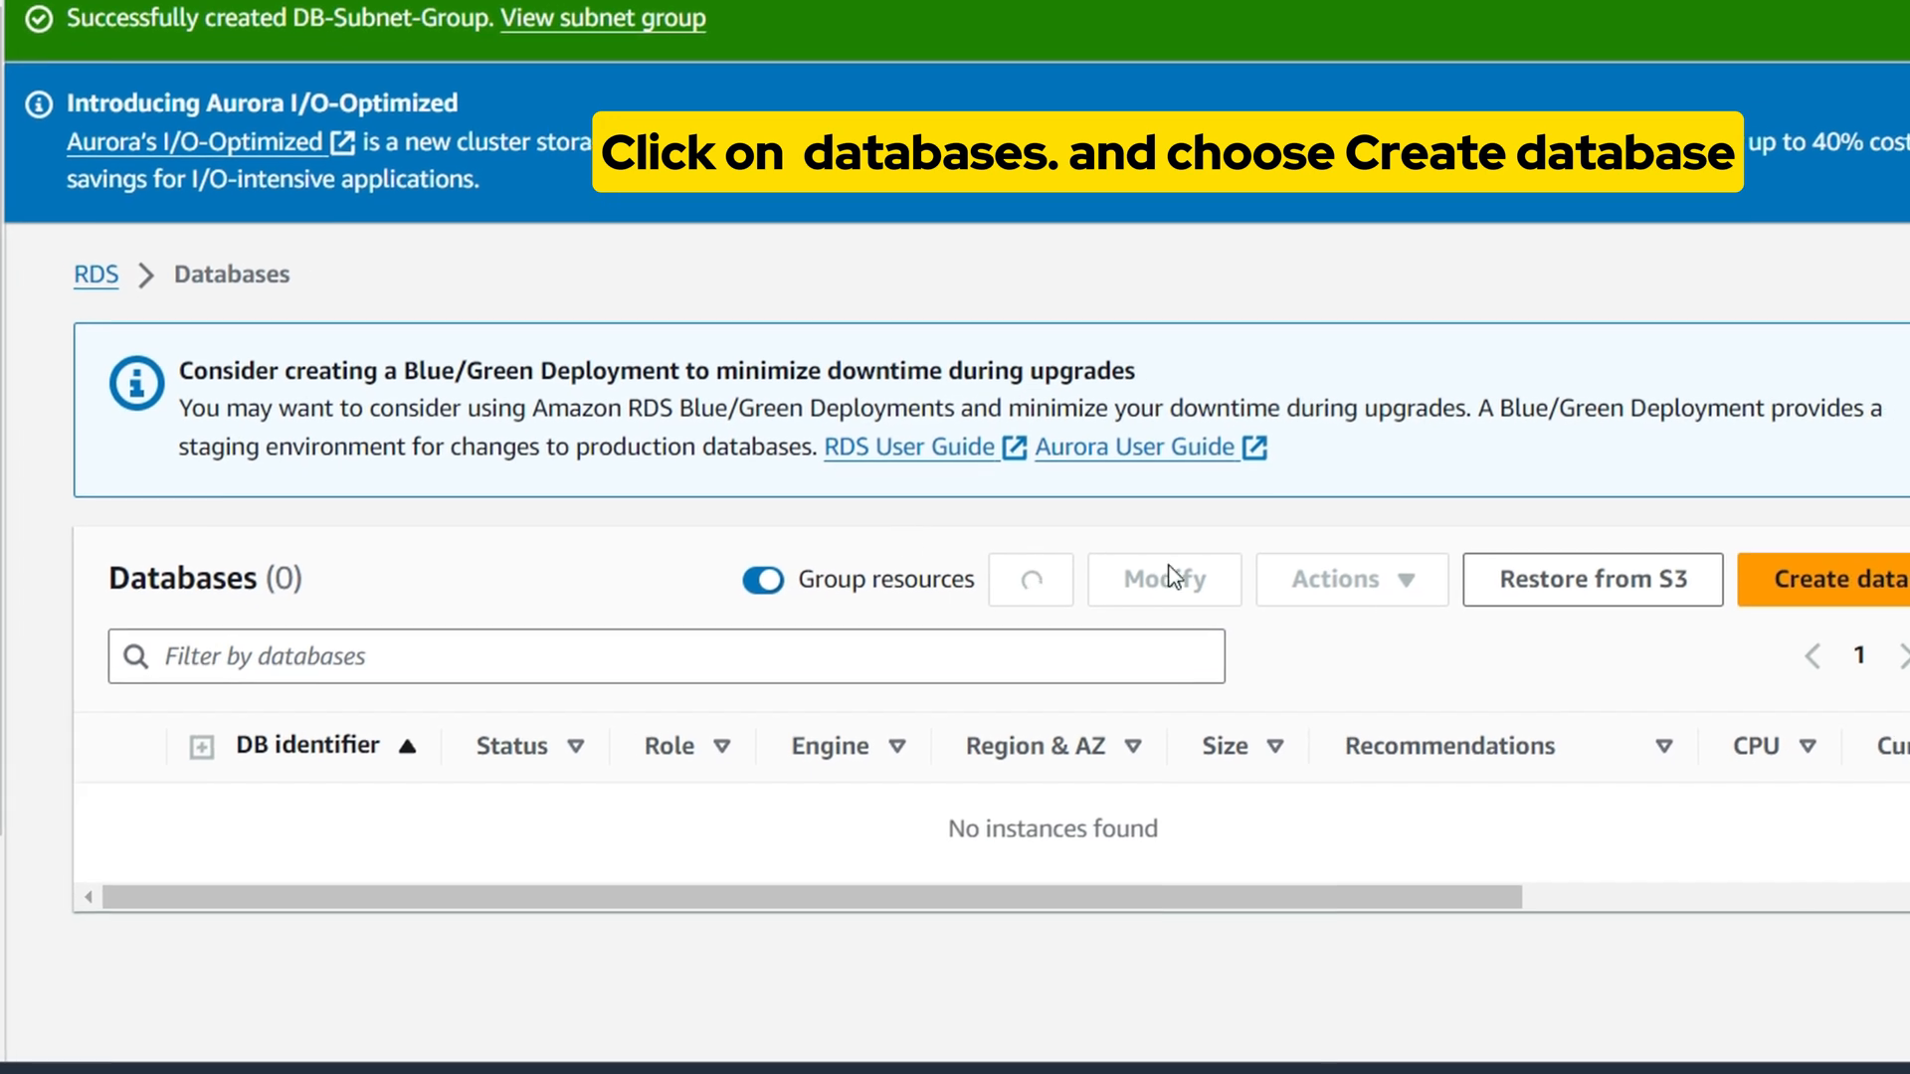
pyautogui.click(1741, 561)
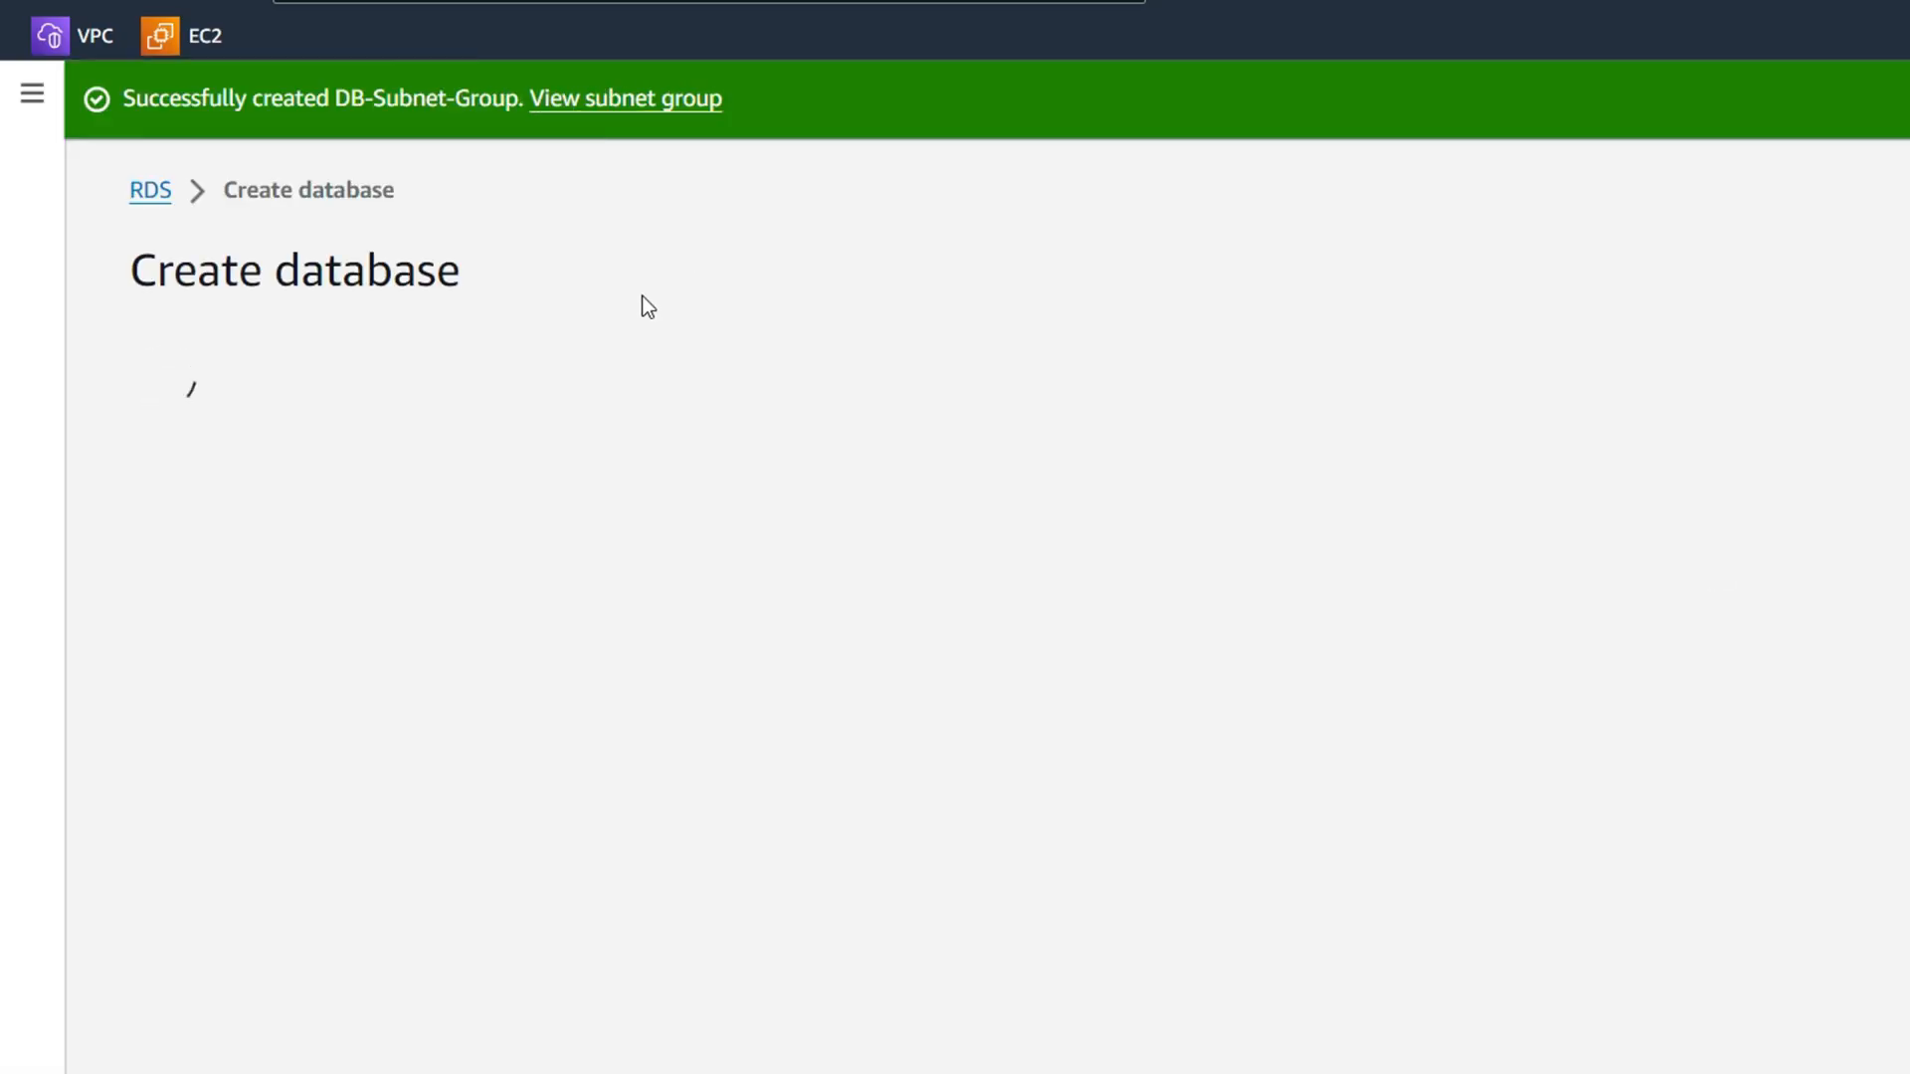
pyautogui.scroll(-8, 482, 798)
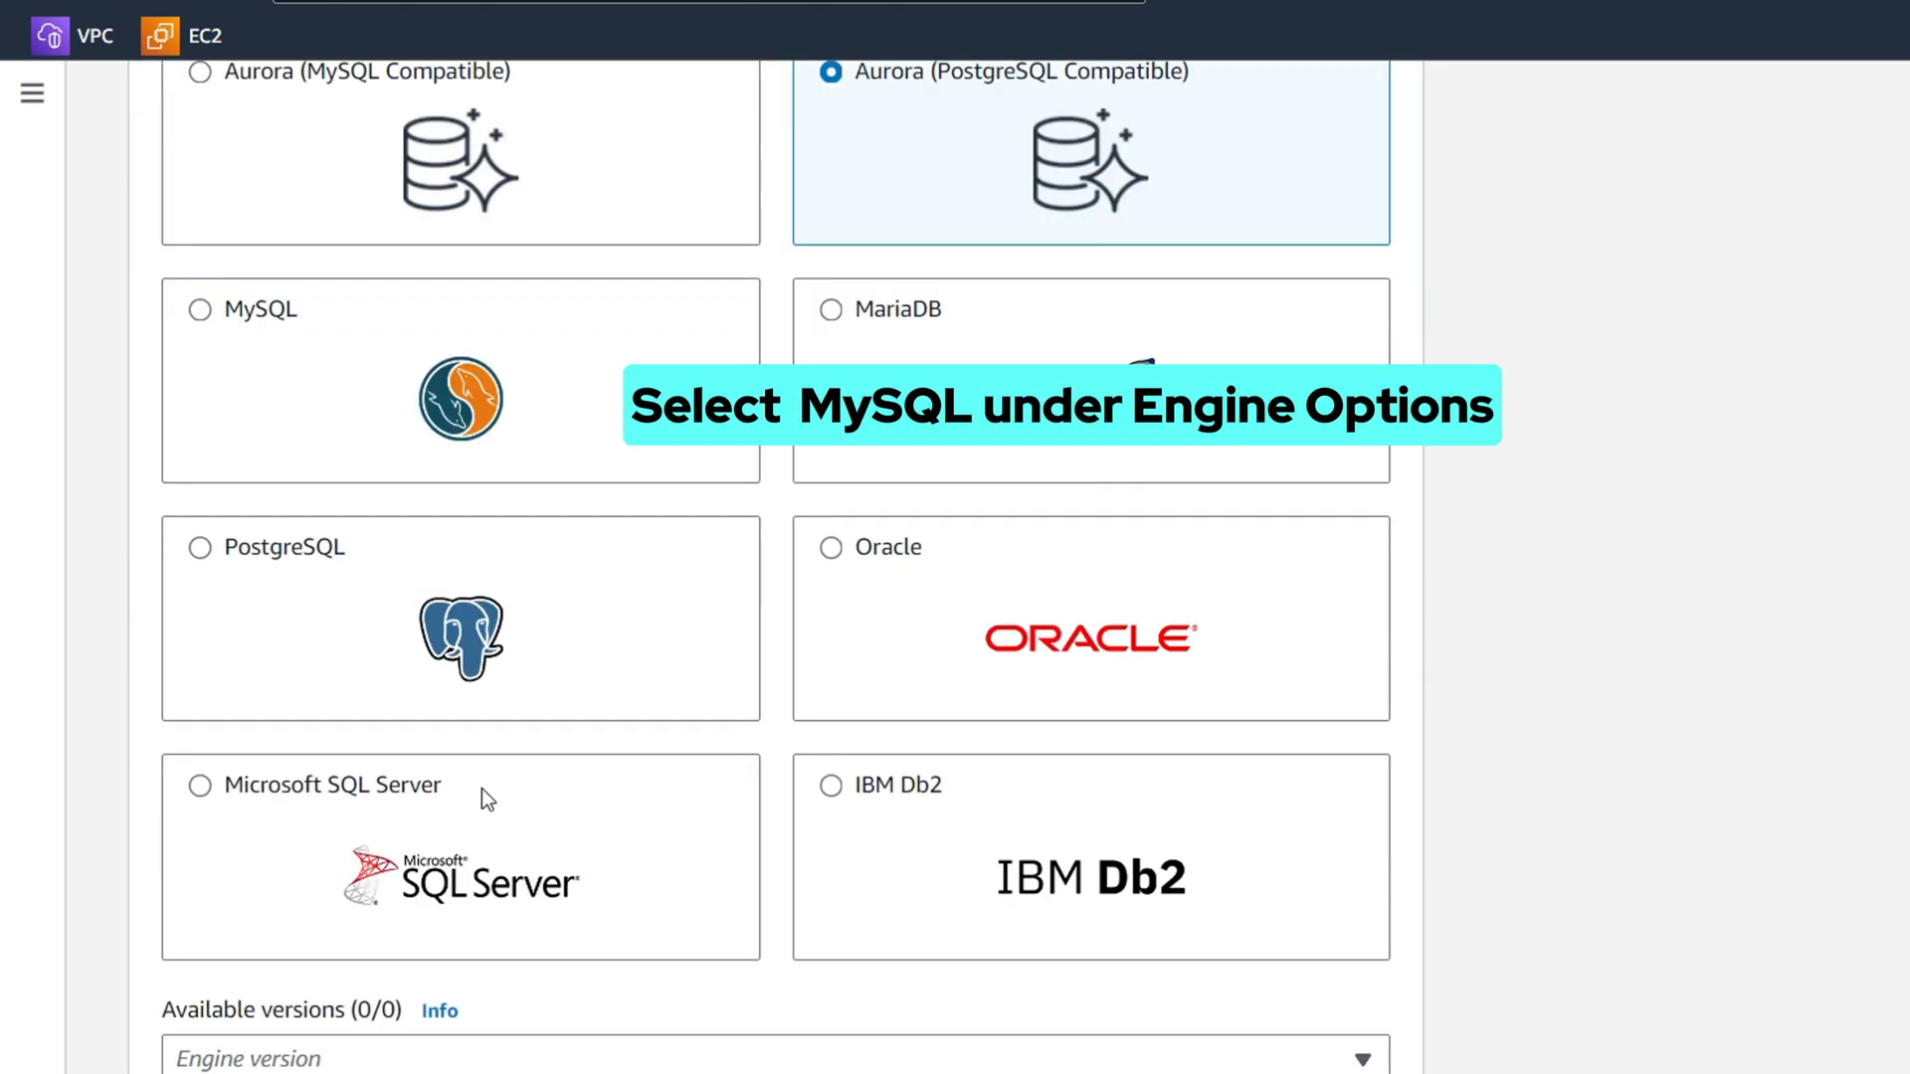
pyautogui.click(332, 342)
# Choose the Dev/Test template for the MySQL 8.0.35 database
pyautogui.scroll(-2, 553, 412)
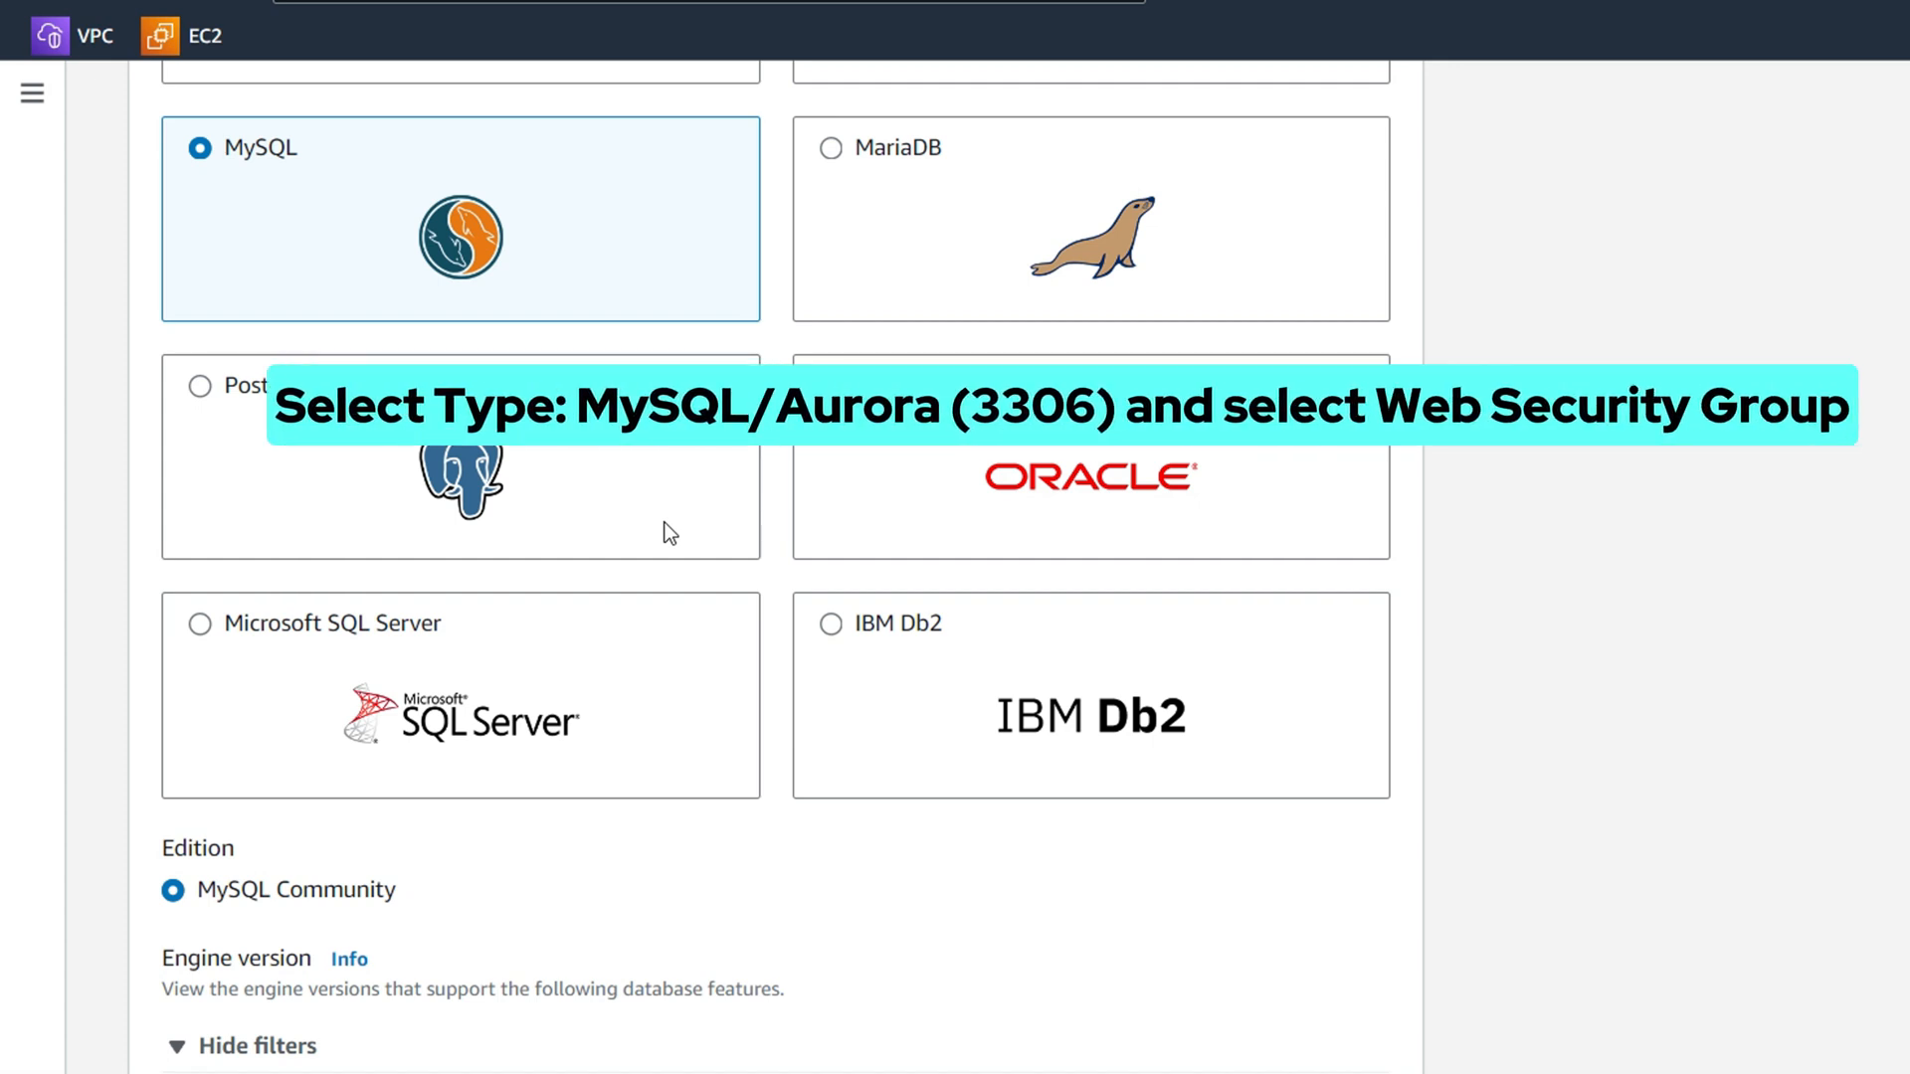
pyautogui.scroll(-5, 664, 527)
pyautogui.scroll(-5, 838, 630)
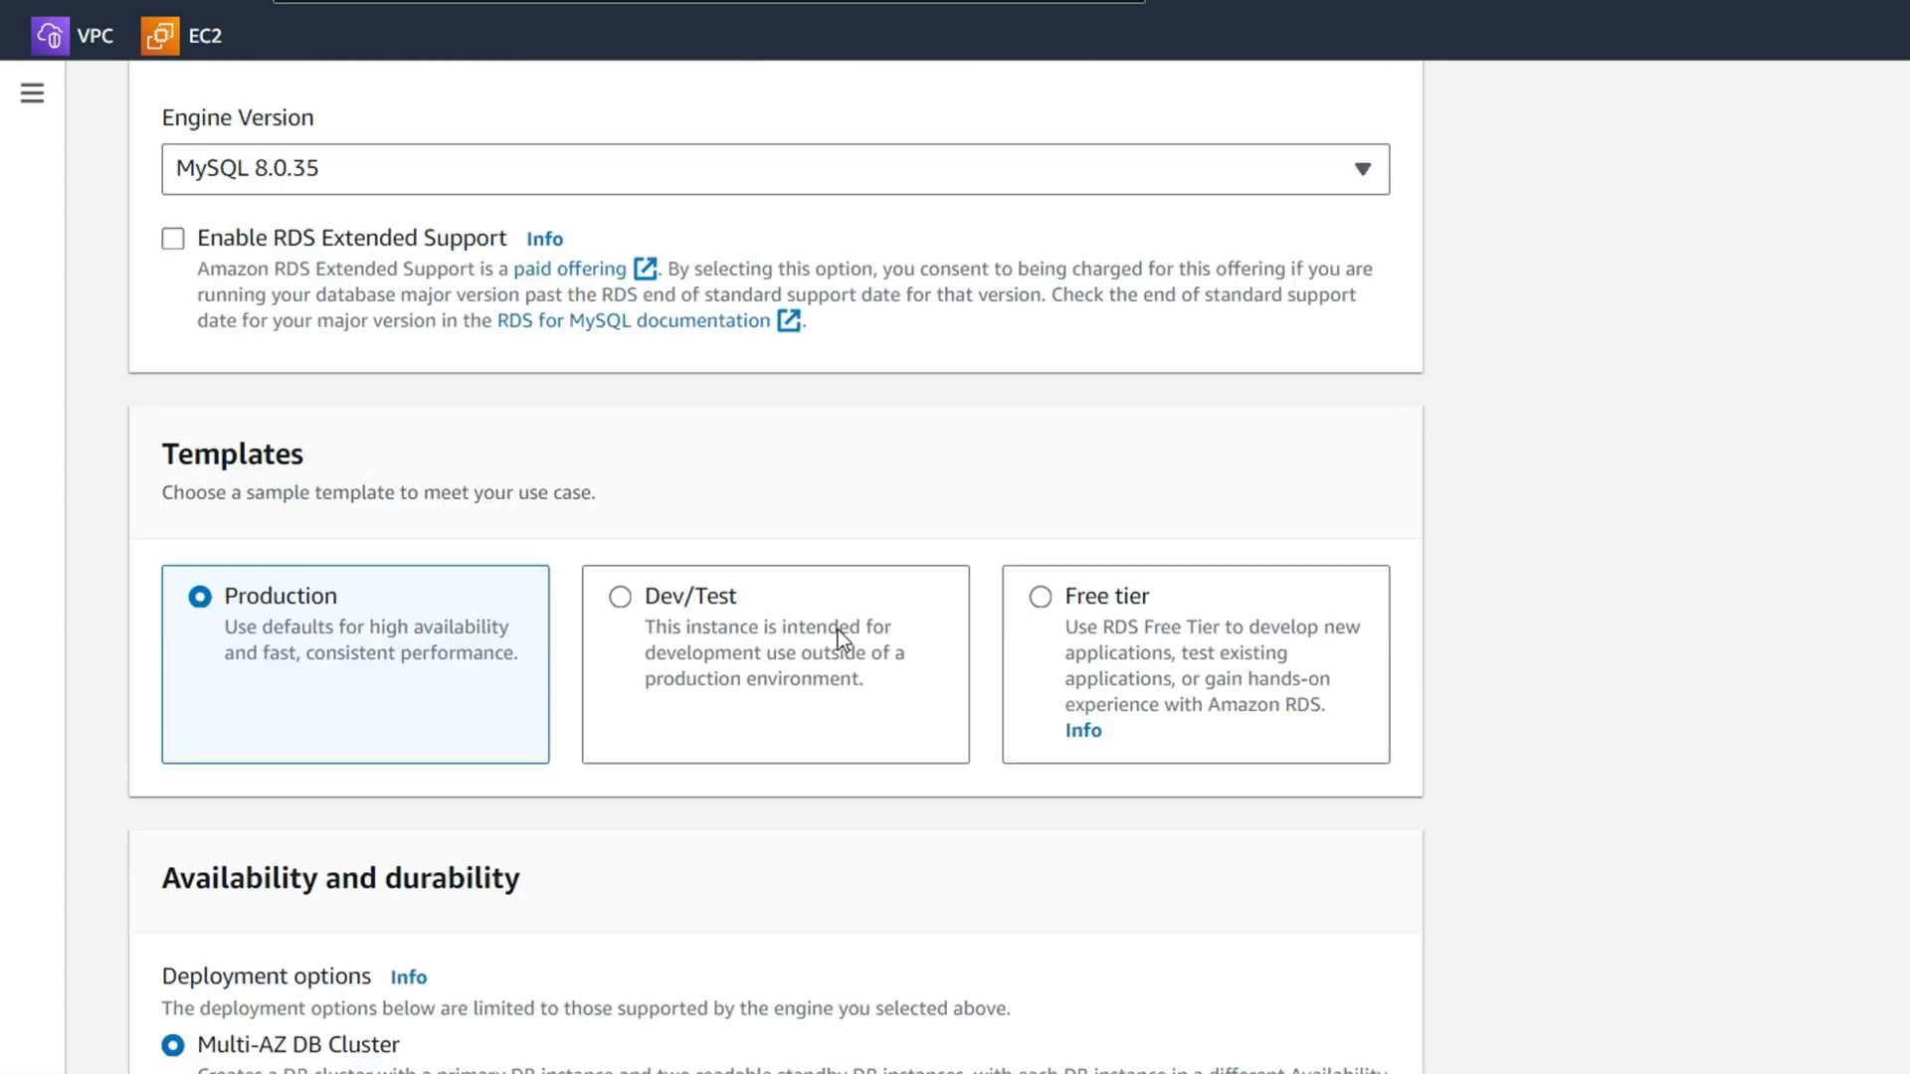
pyautogui.click(620, 597)
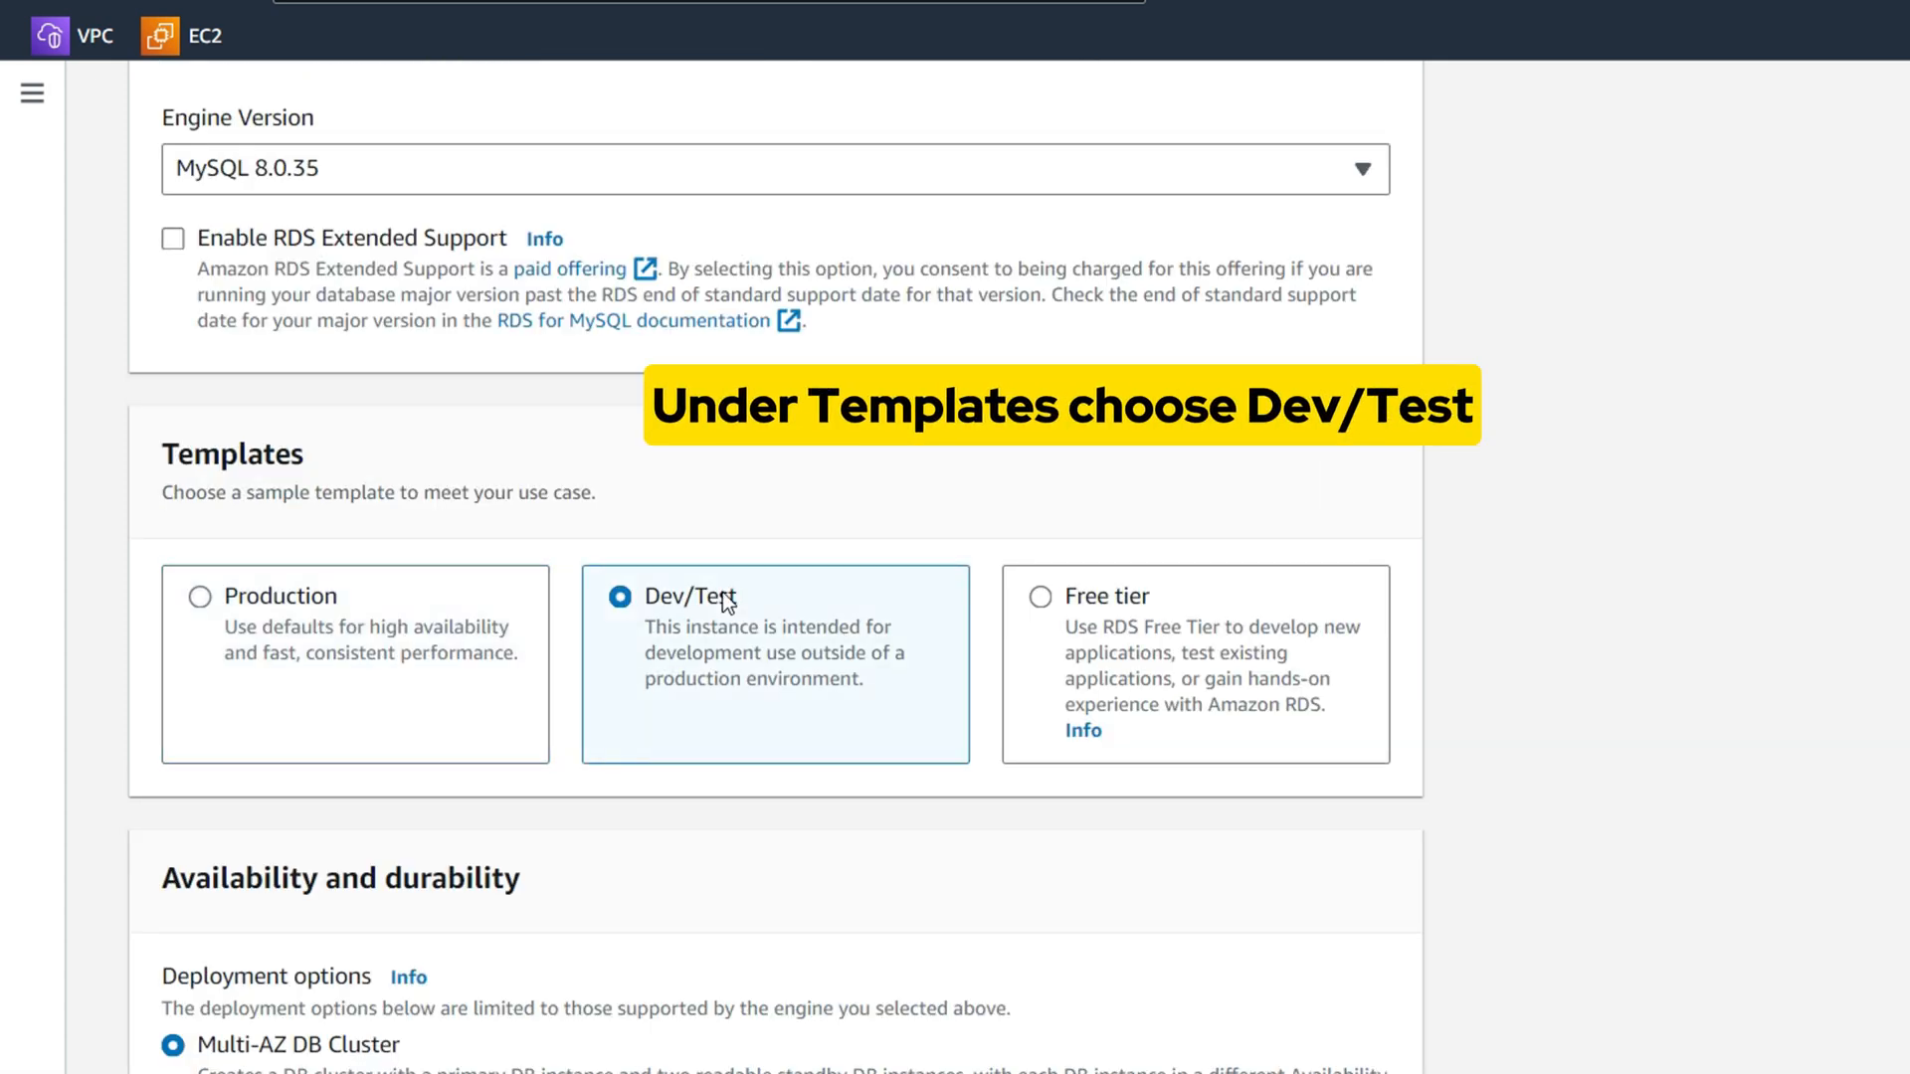
pyautogui.scroll(-3, 722, 593)
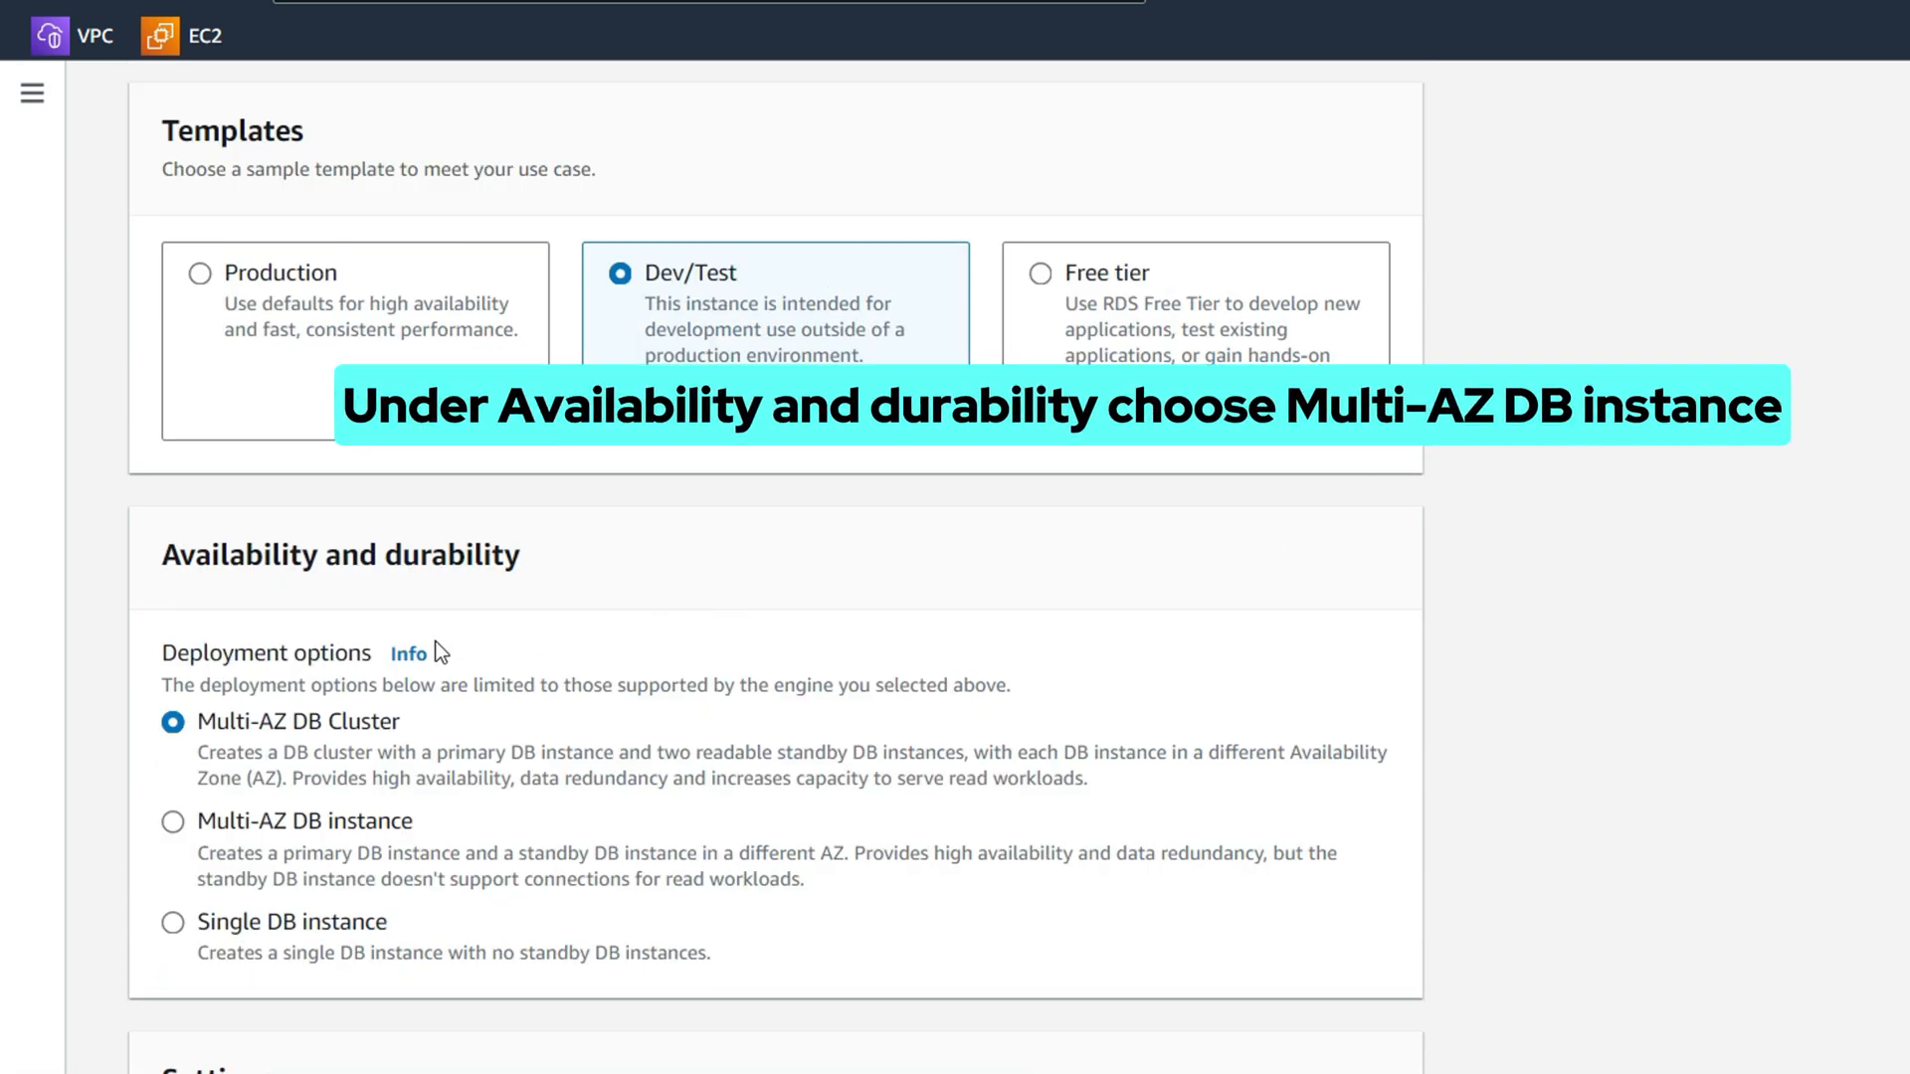
# Make it a Multi-AZ DB instance named lab-db with master username main
pyautogui.click(355, 816)
pyautogui.scroll(-8, 626, 670)
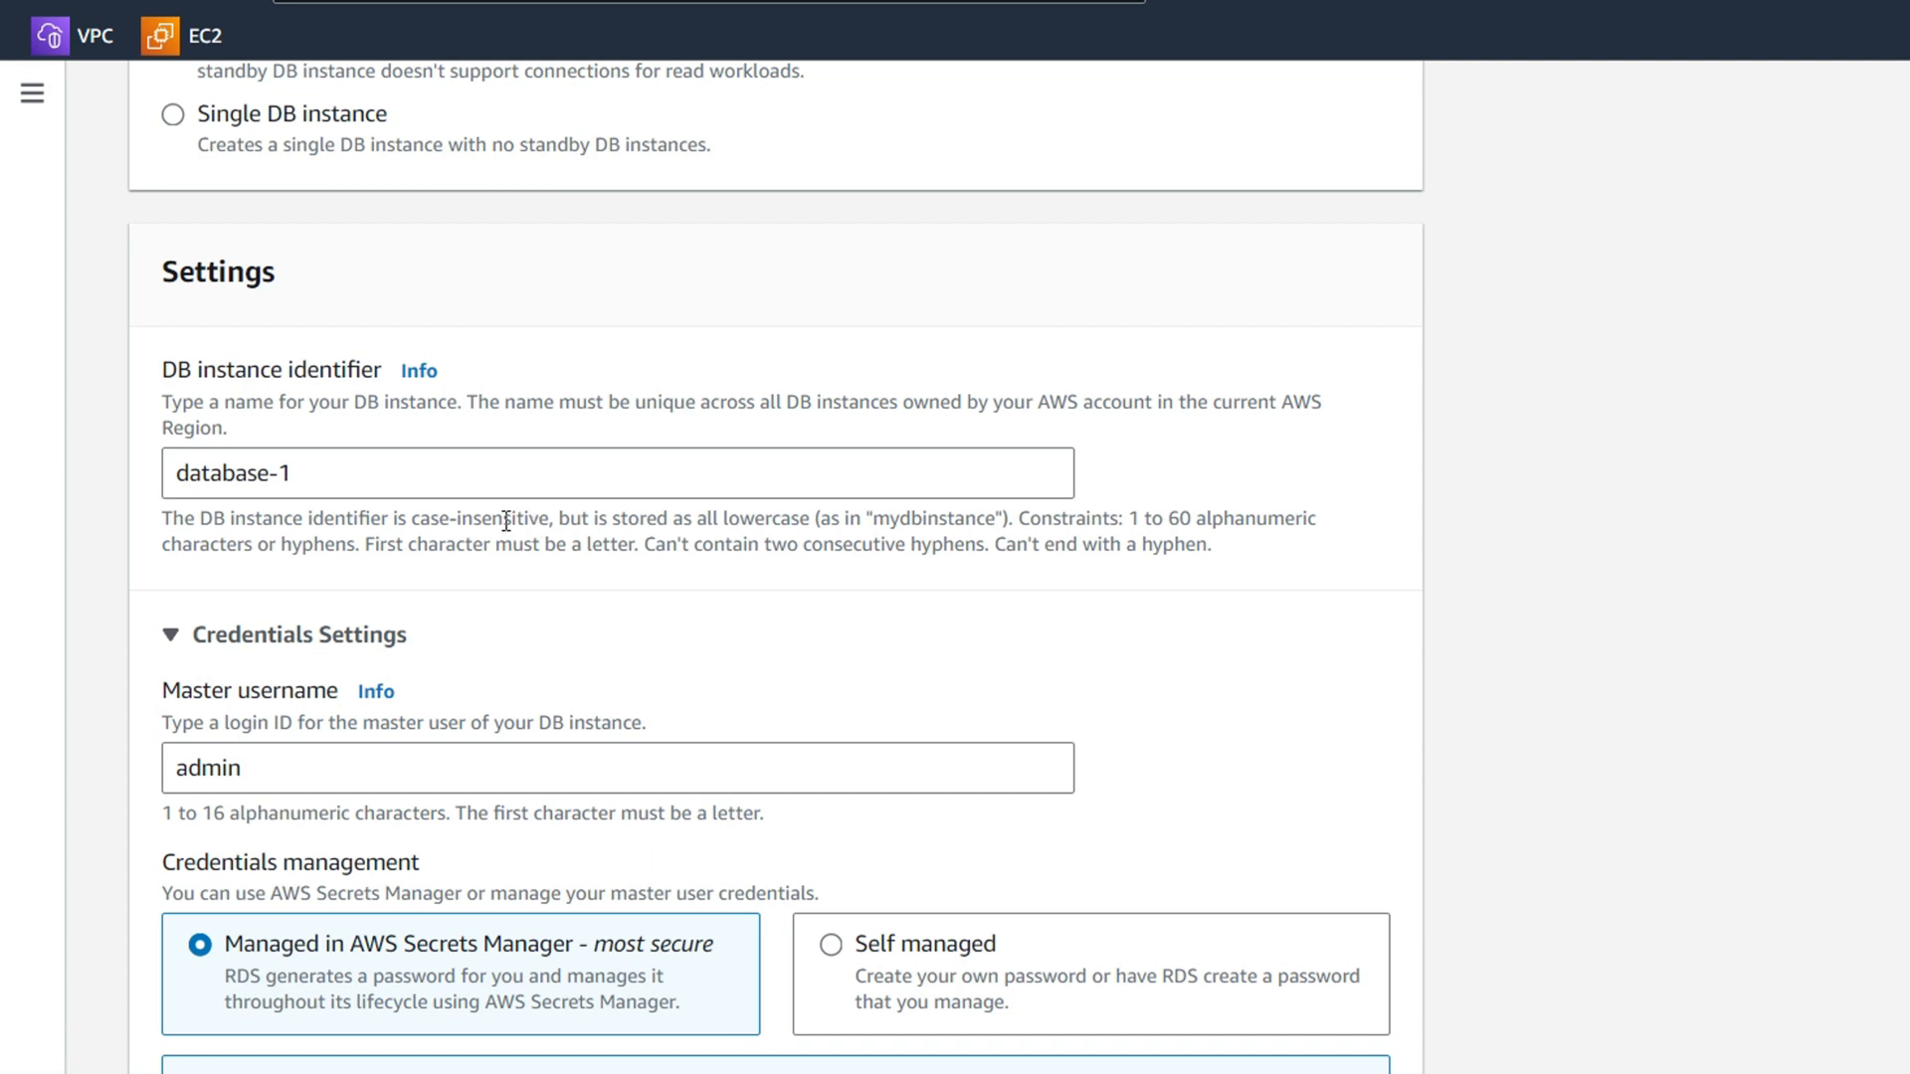
pyautogui.tripleClick(401, 481)
pyautogui.write('lab-db')
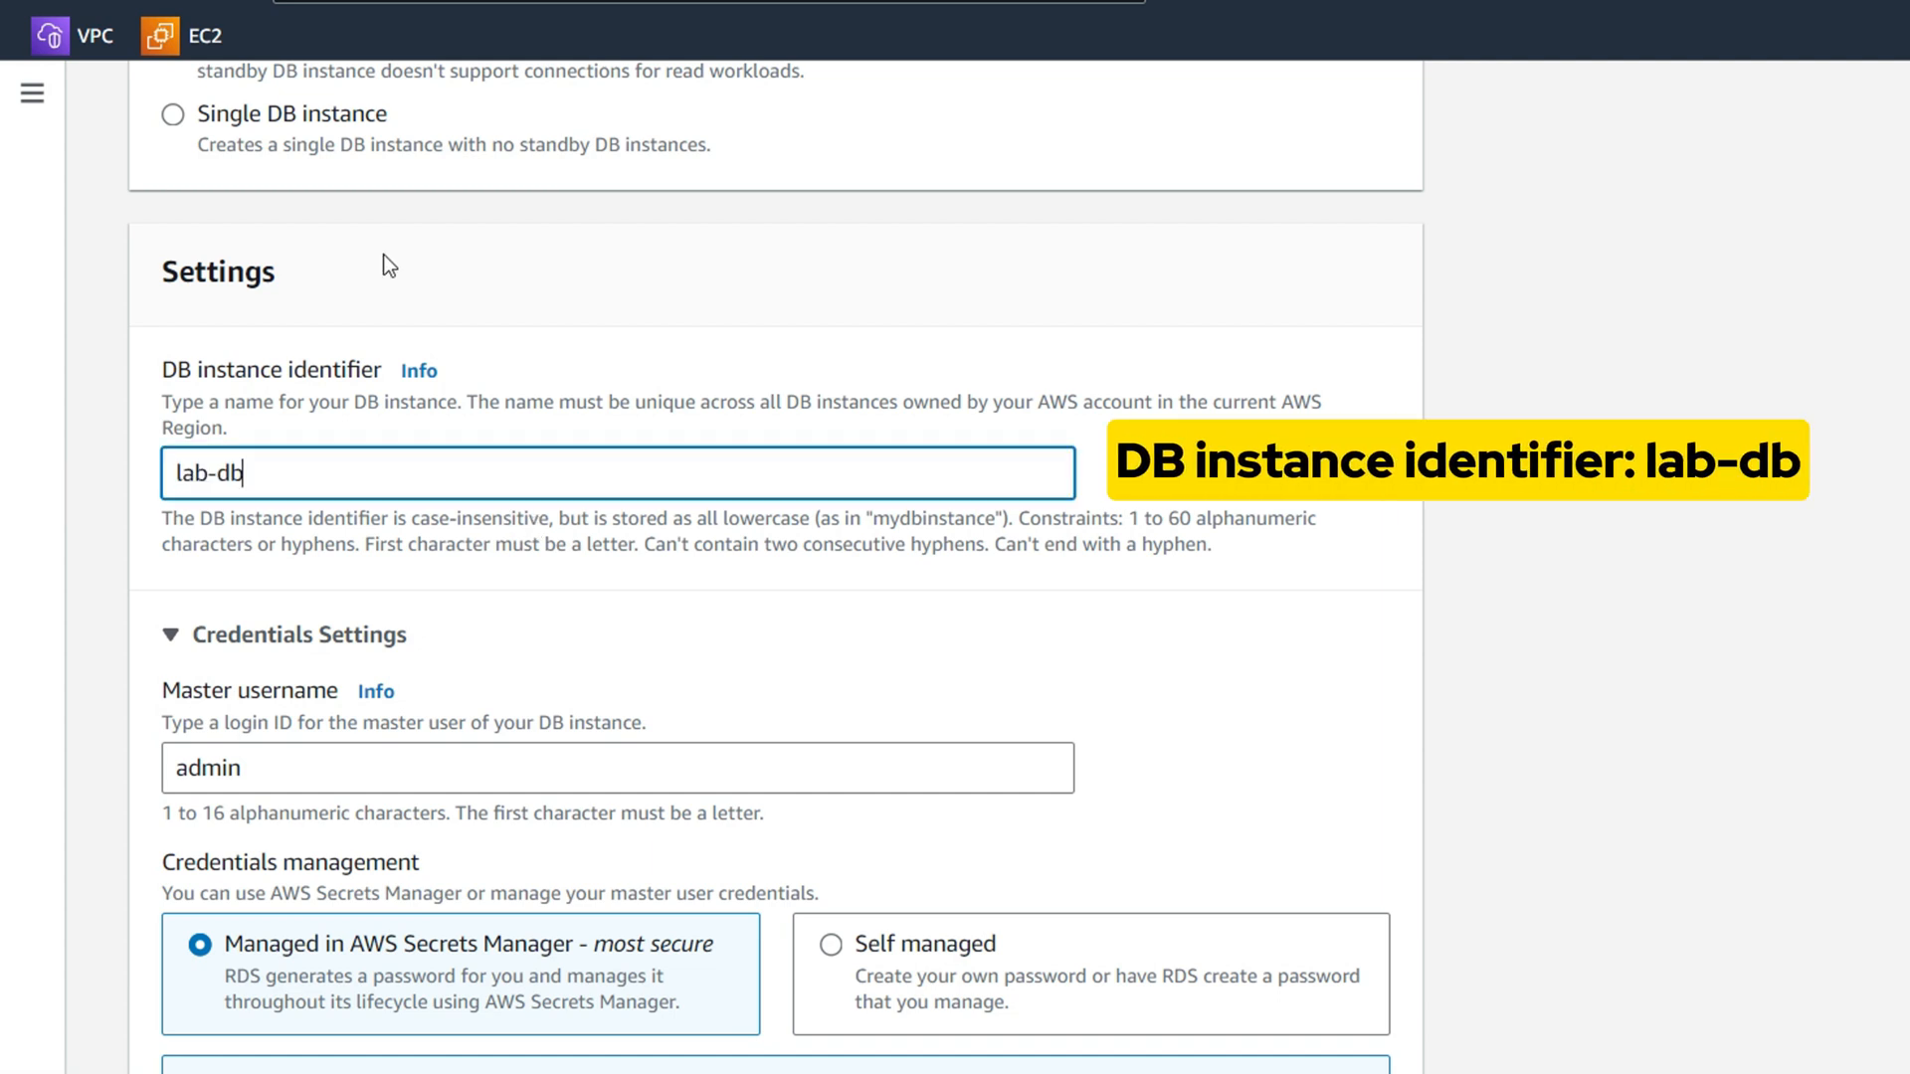
pyautogui.scroll(-3, 385, 254)
pyautogui.click(357, 437)
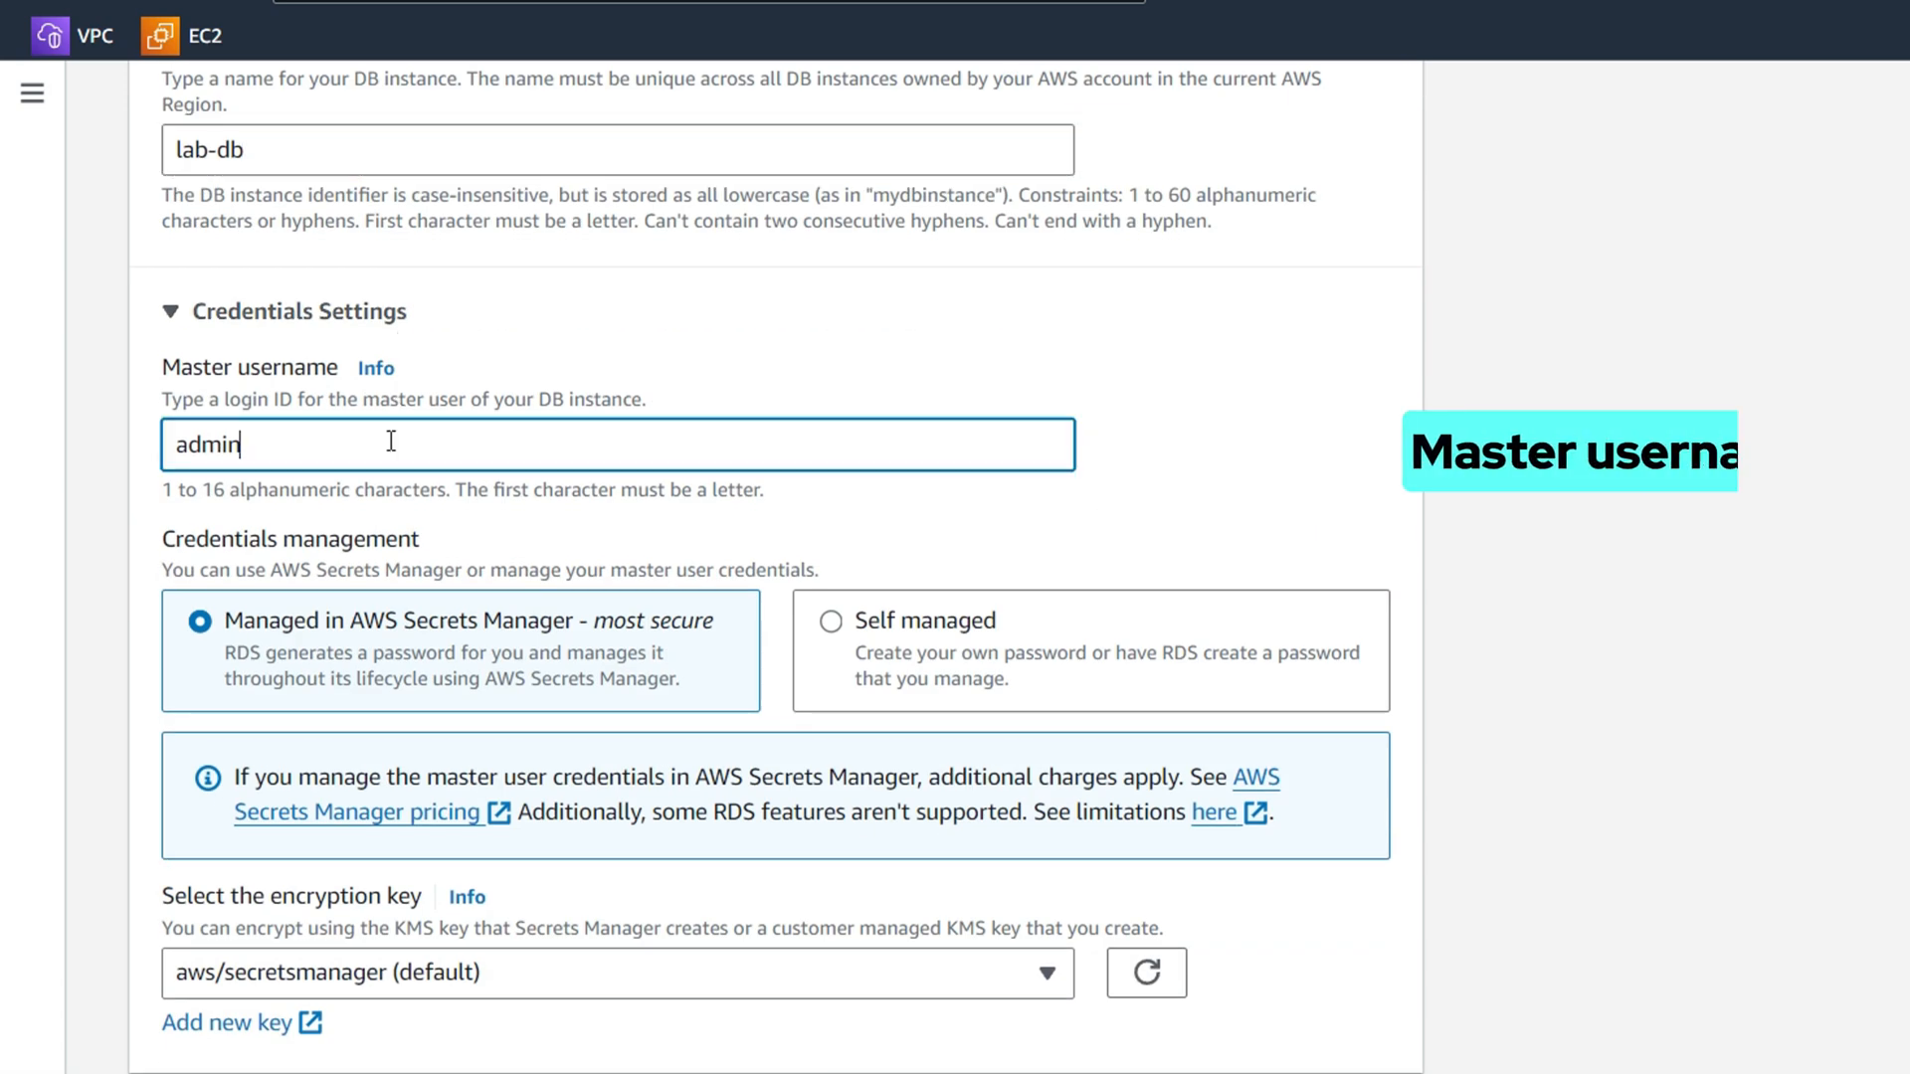
pyautogui.doubleClick(388, 439)
pyautogui.write('main')
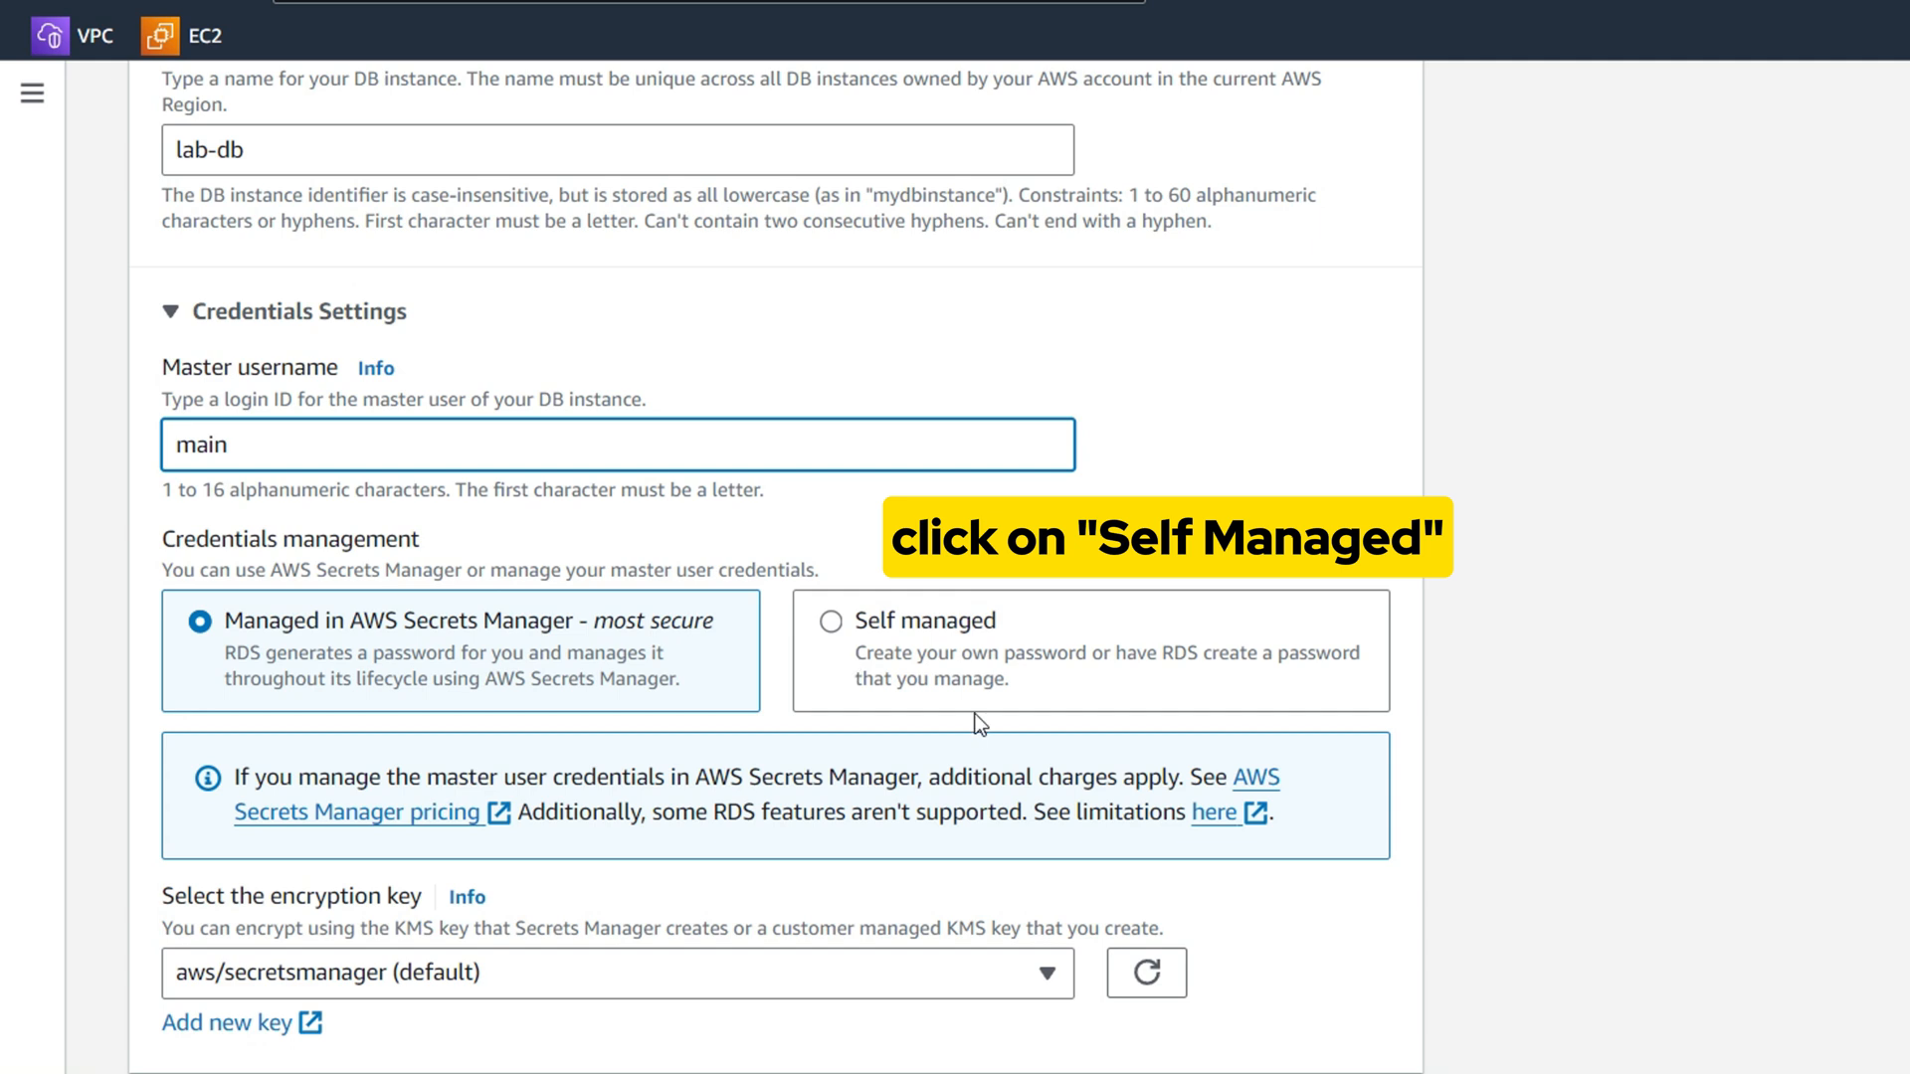
# Use a self-managed master password, pasting it into both password fields
pyautogui.click(887, 645)
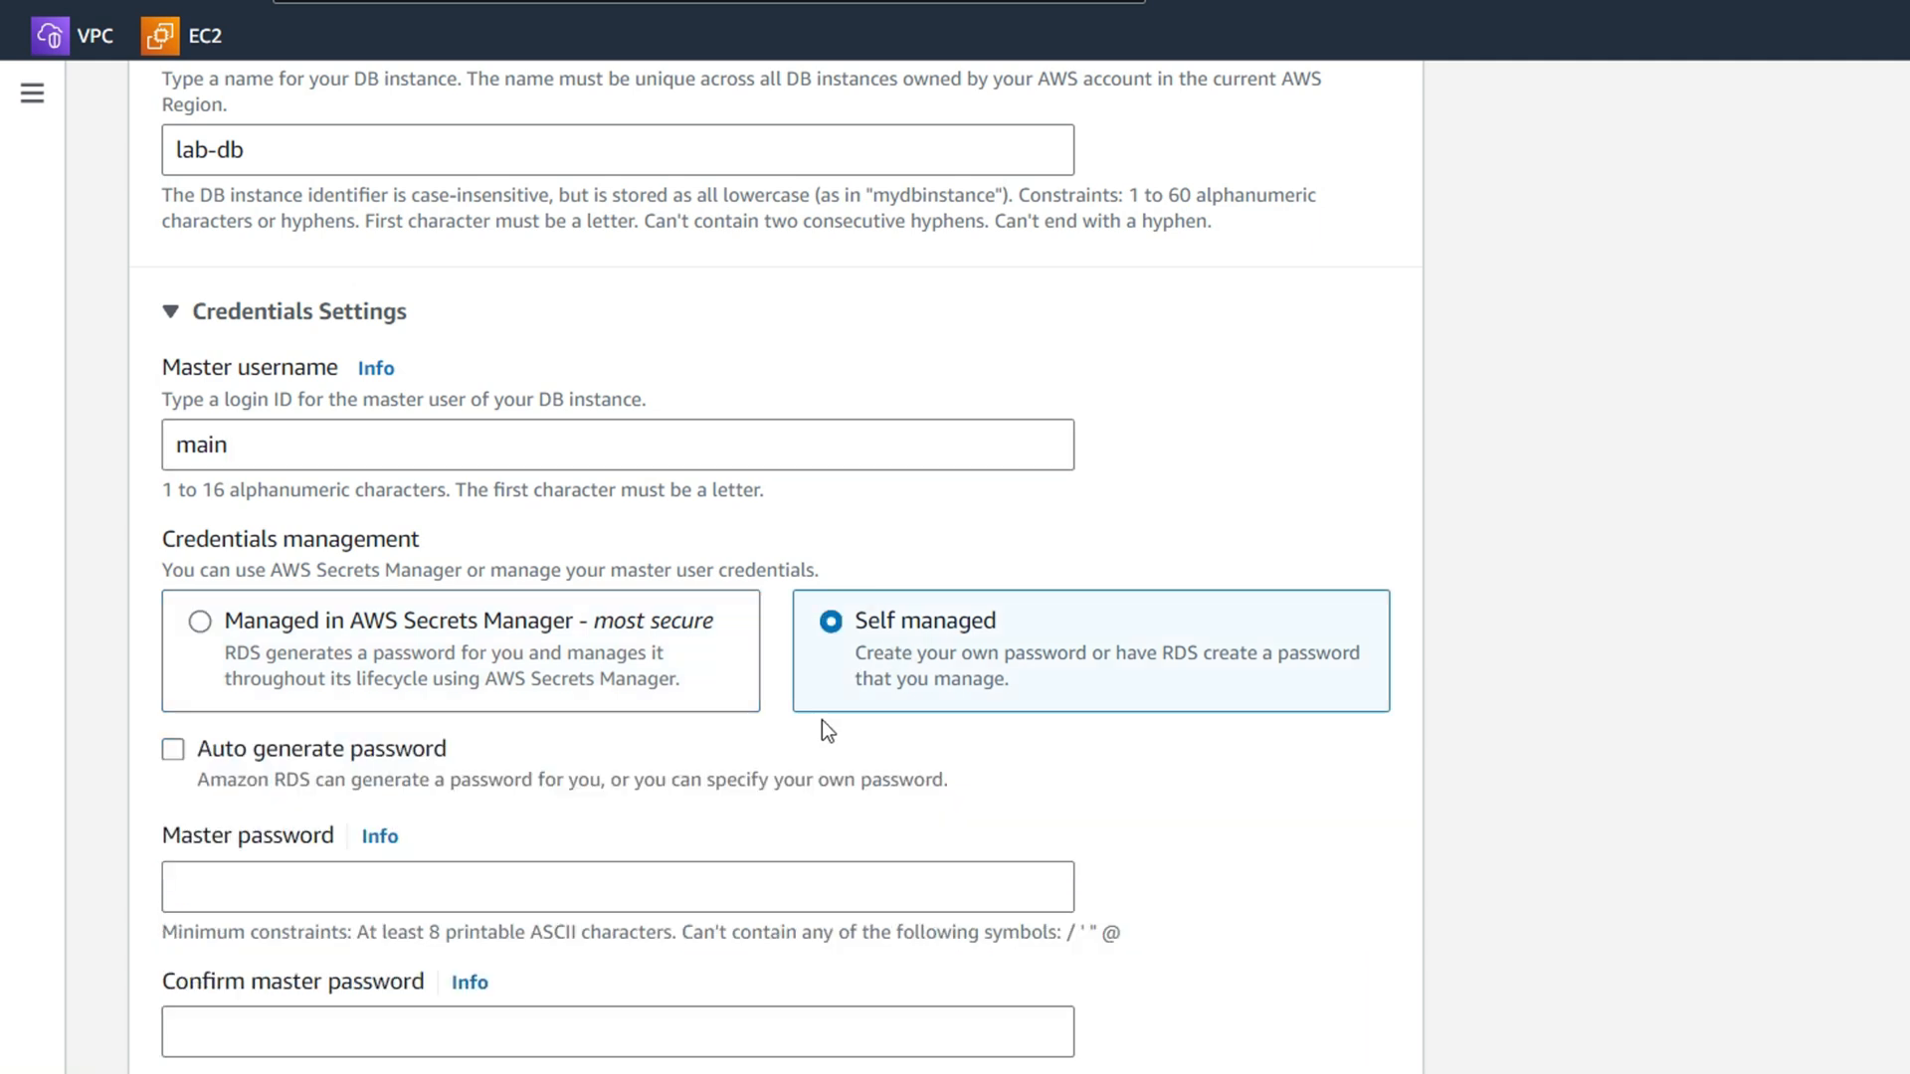
pyautogui.click(674, 854)
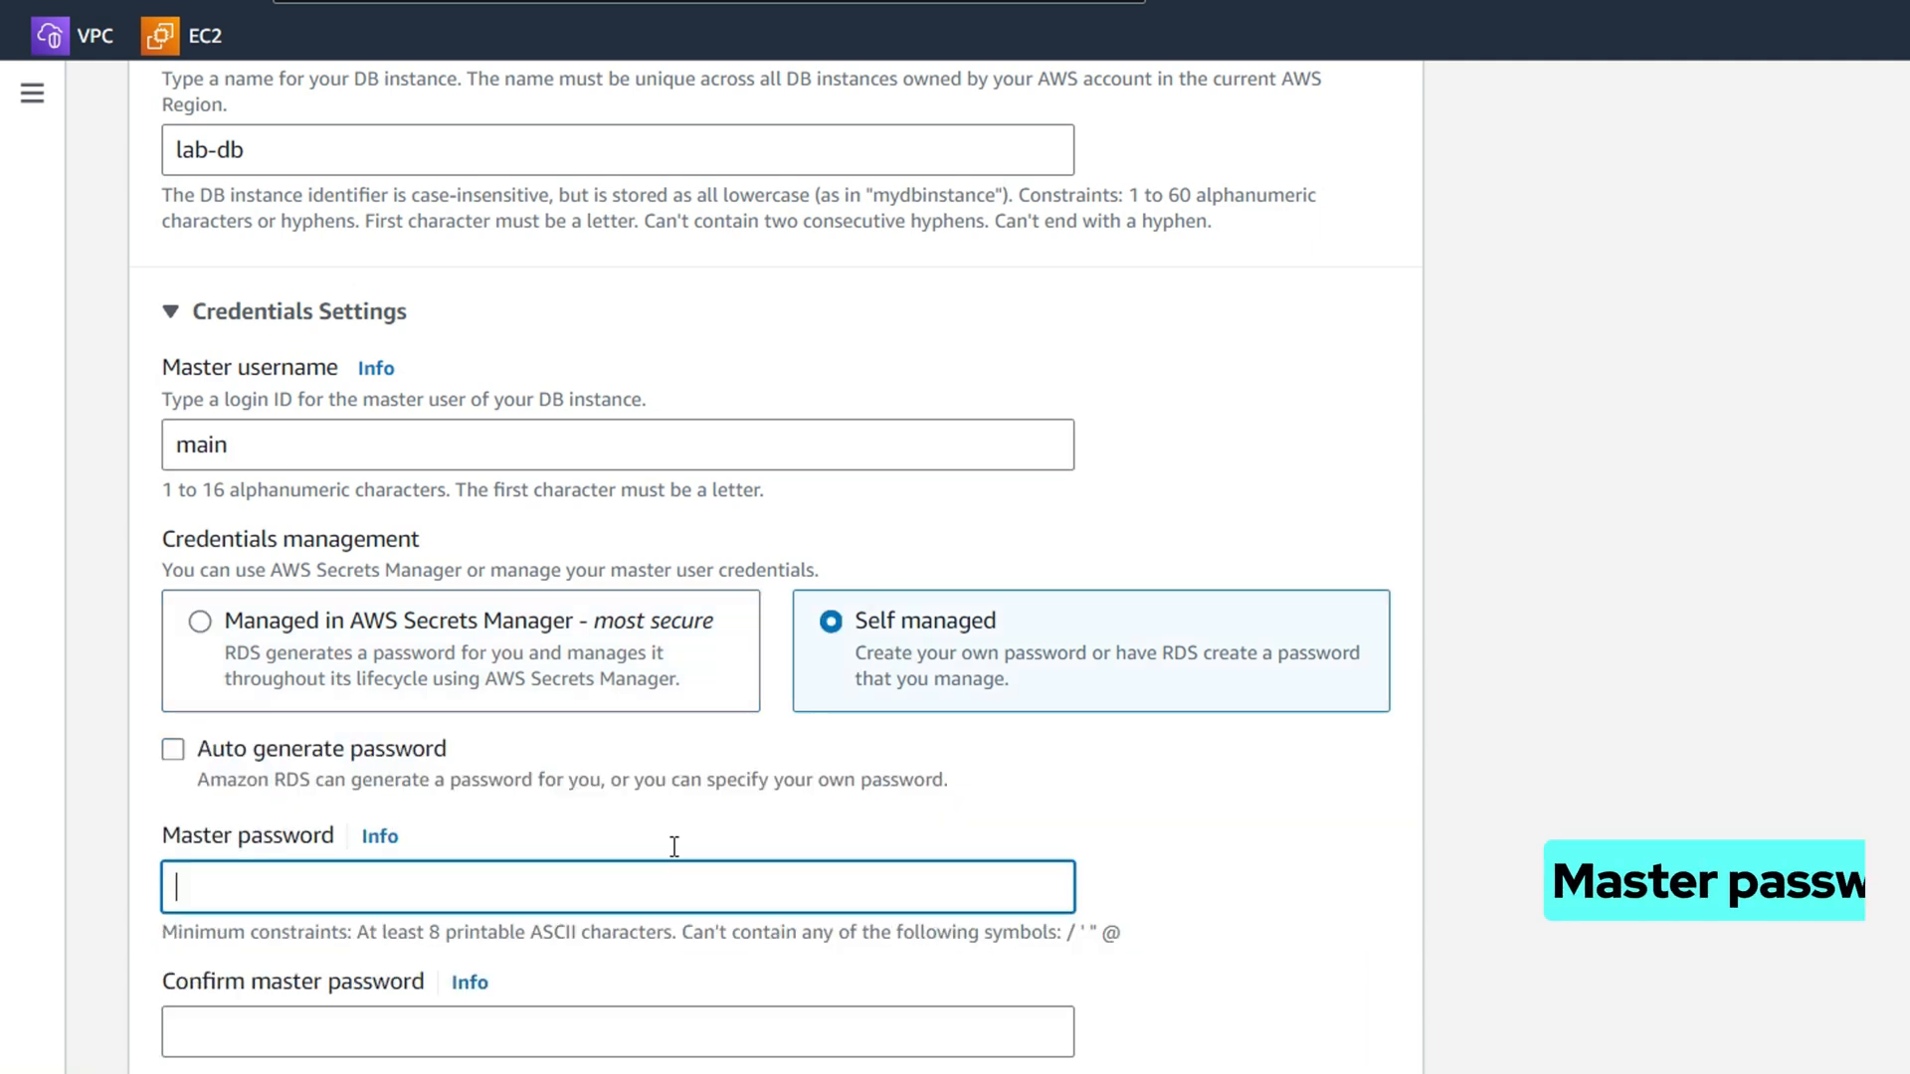
pyautogui.hotkey('ctrl', 'v')
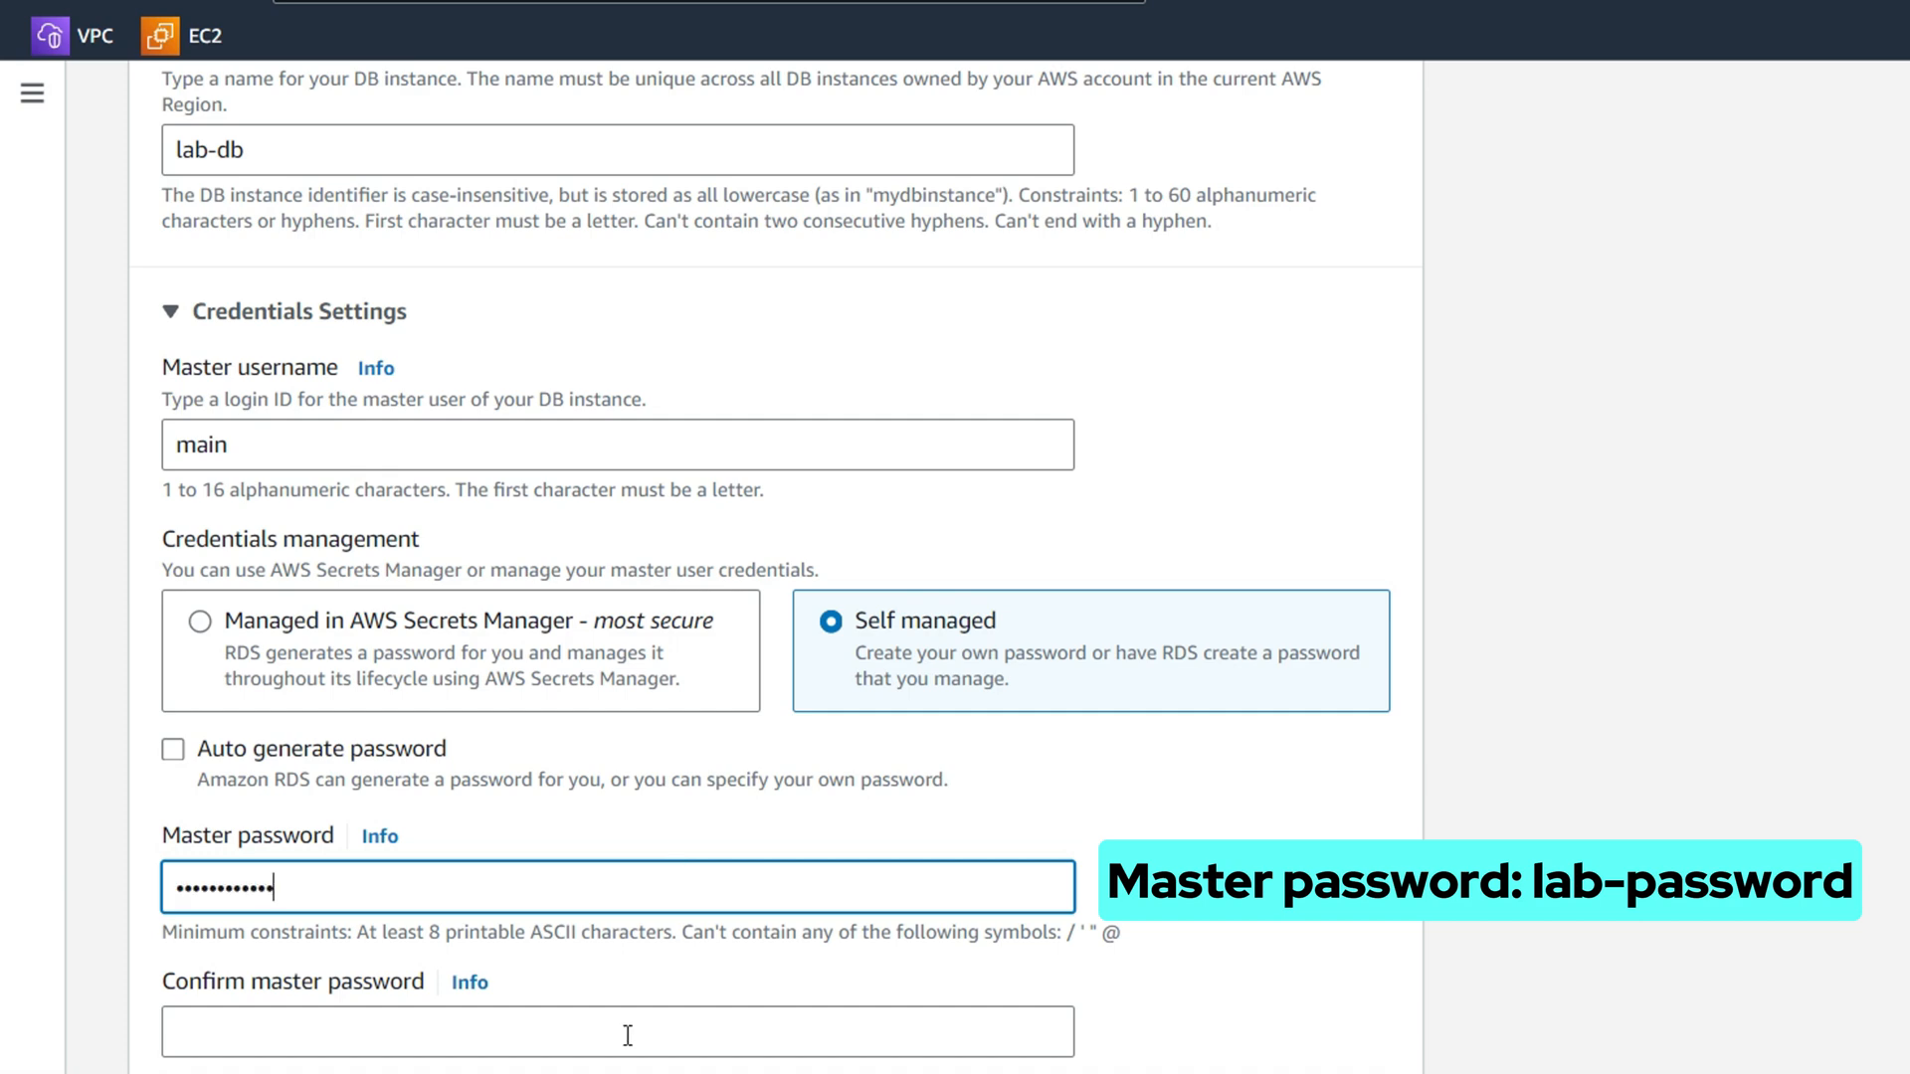
pyautogui.click(631, 1032)
pyautogui.hotkey('ctrl', 'v')
pyautogui.scroll(-5, 721, 821)
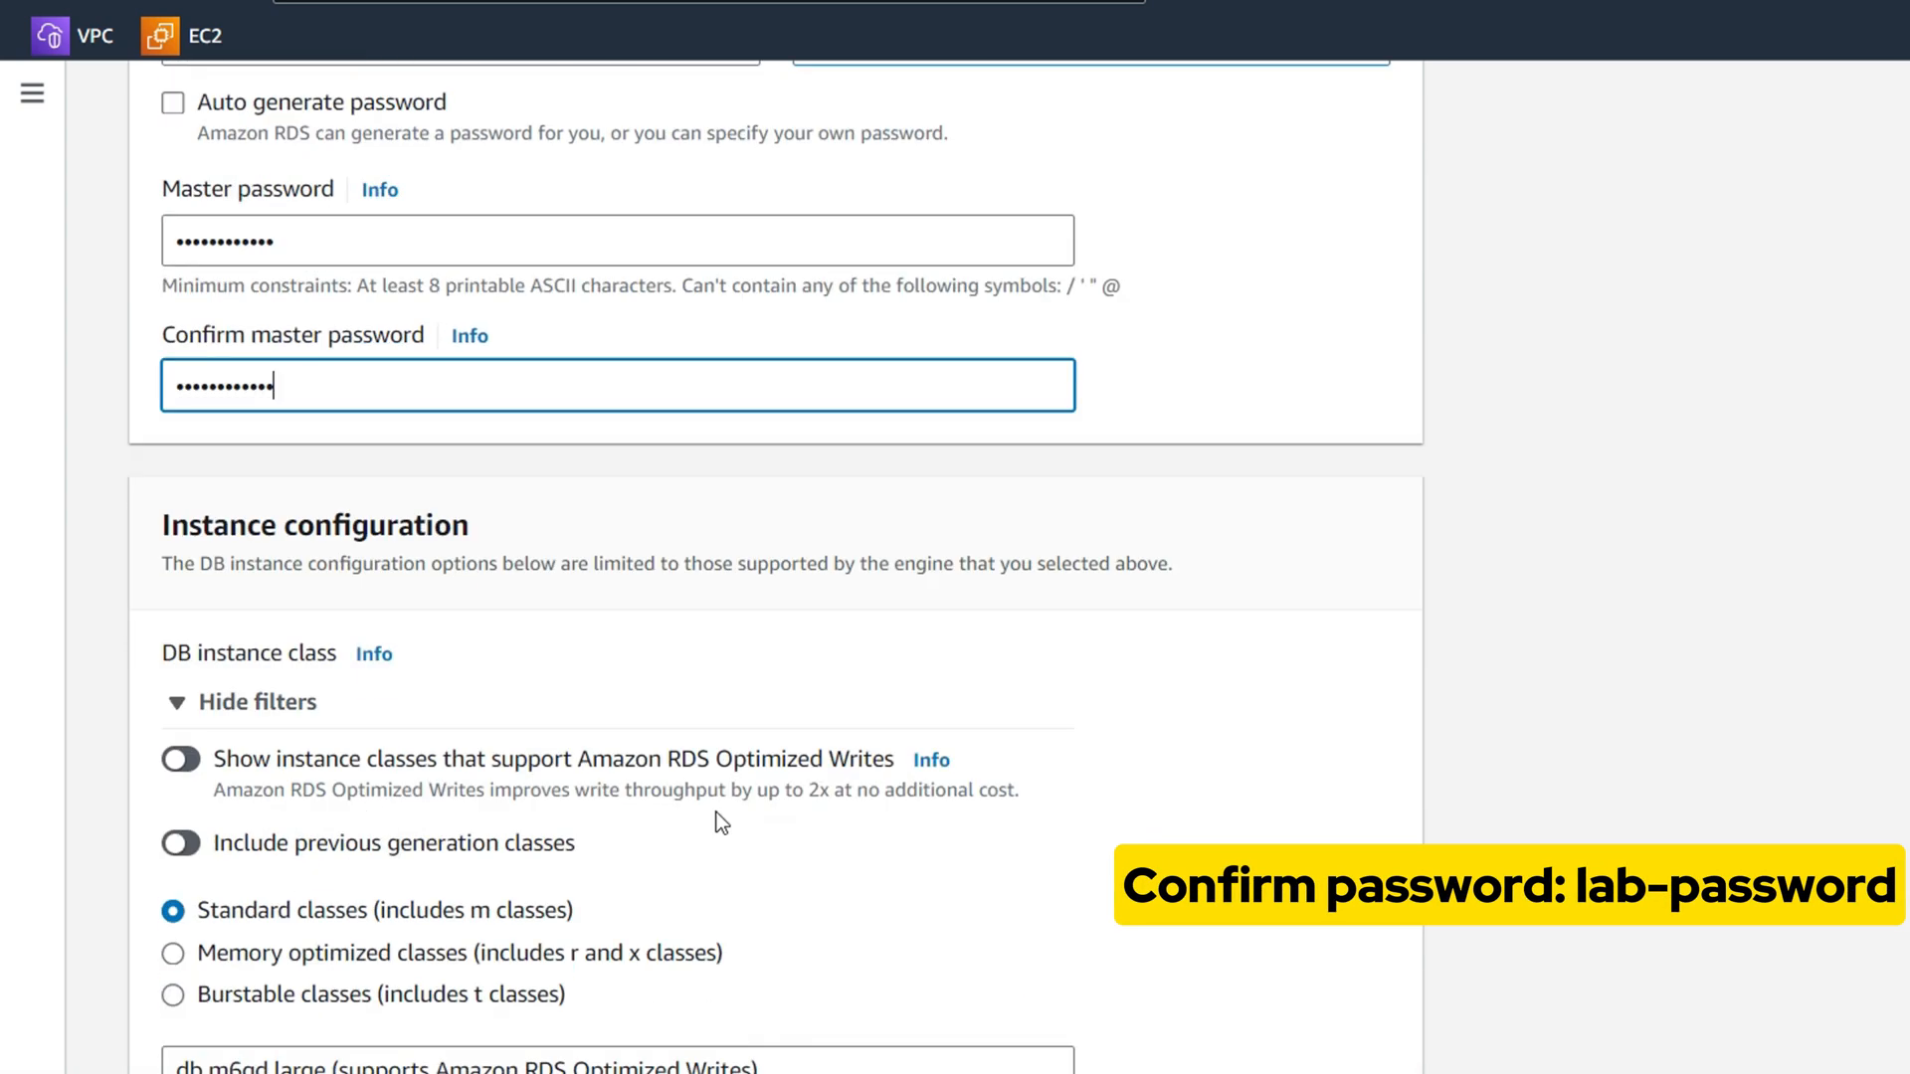
pyautogui.scroll(-2, 721, 824)
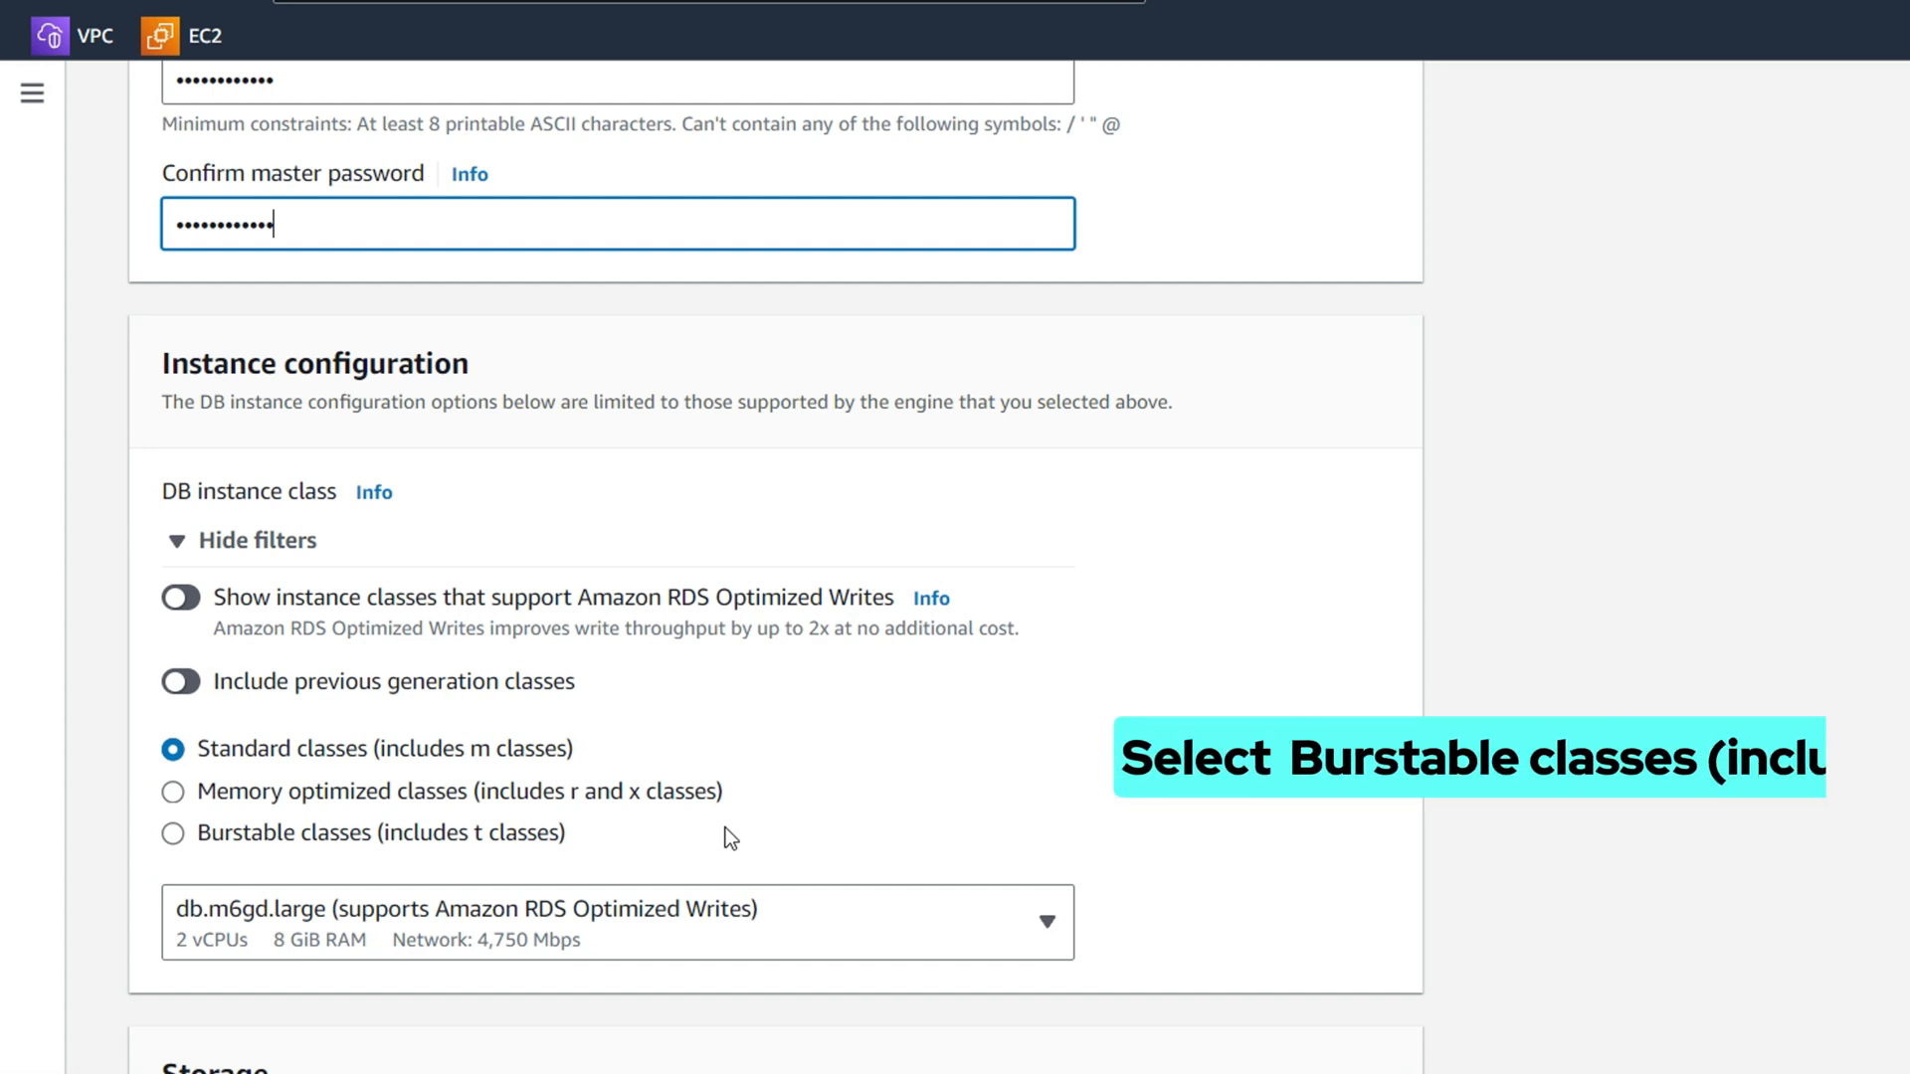
# Pick the burstable db.t3.micro class and reduce allocated storage from 200 to 20 GiB
pyautogui.click(540, 841)
pyautogui.scroll(-7, 624, 856)
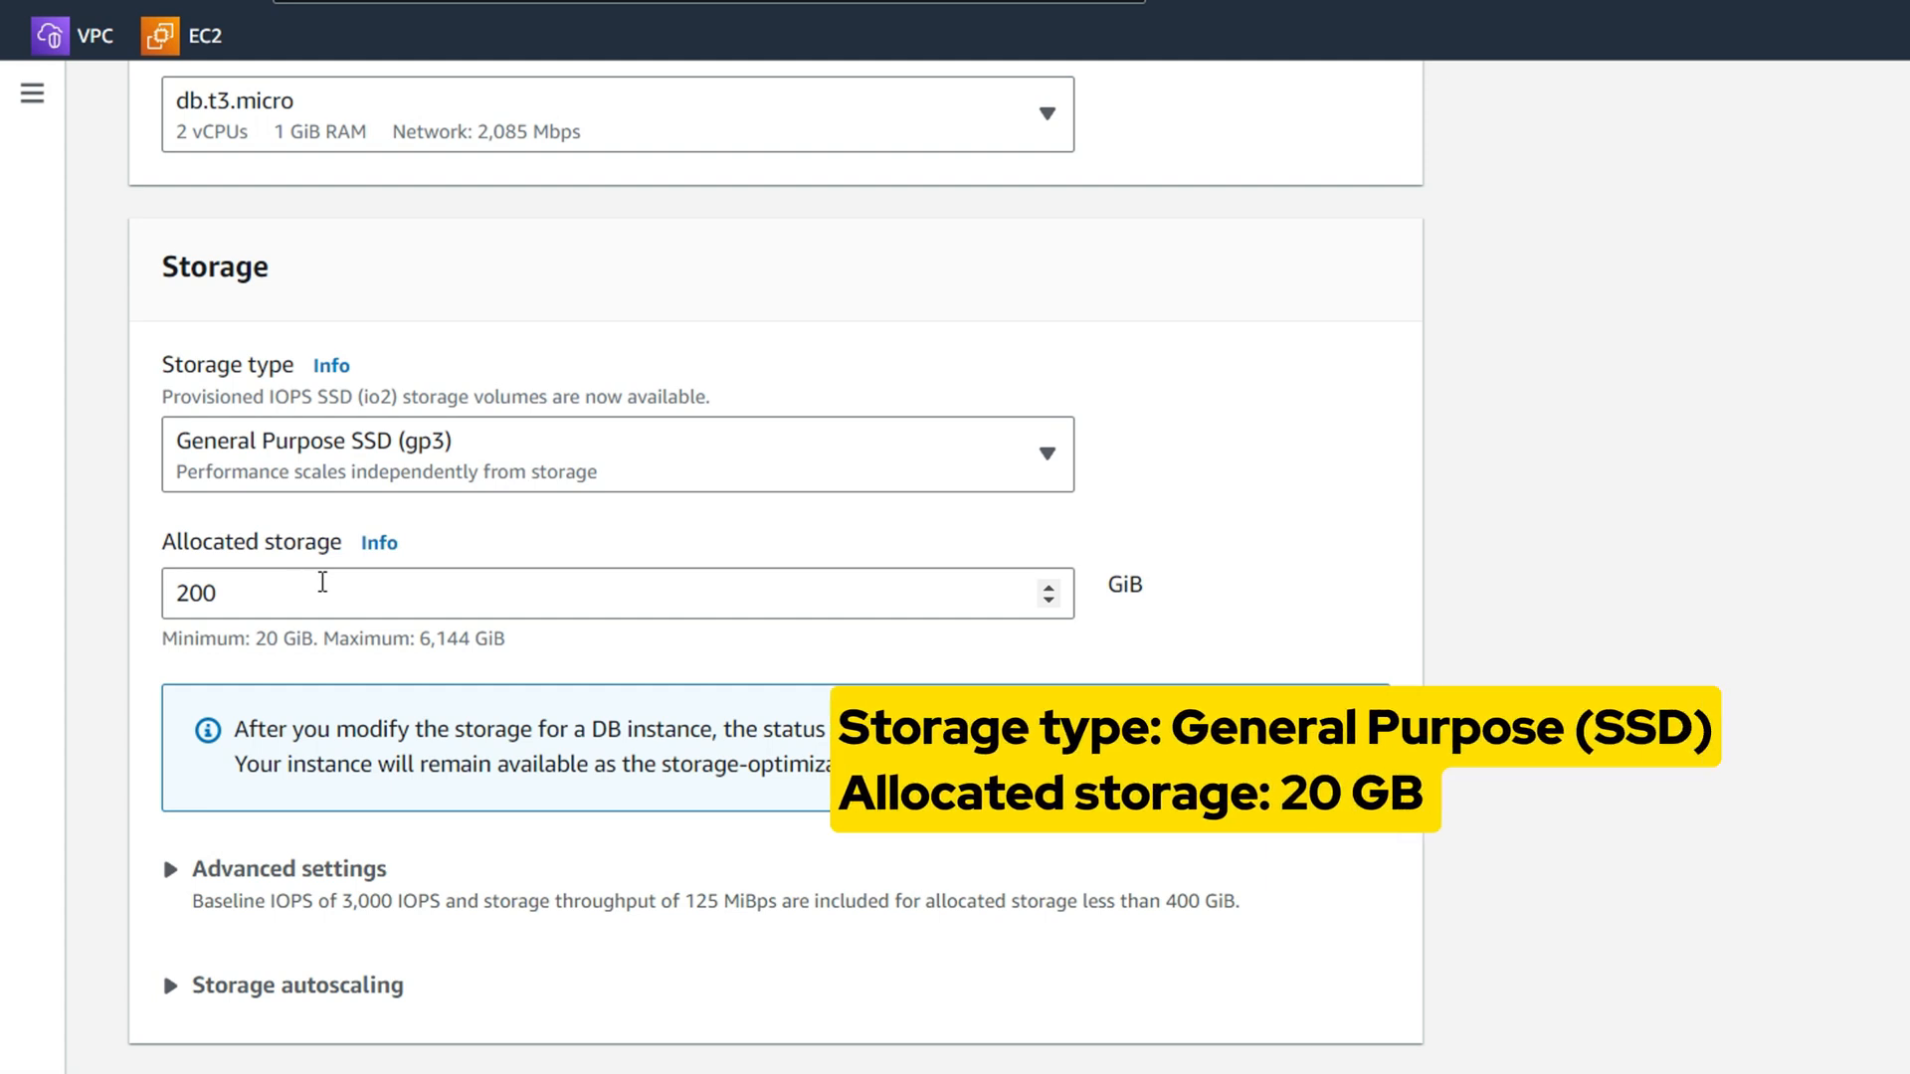
pyautogui.click(322, 582)
pyautogui.press('BackSpace')
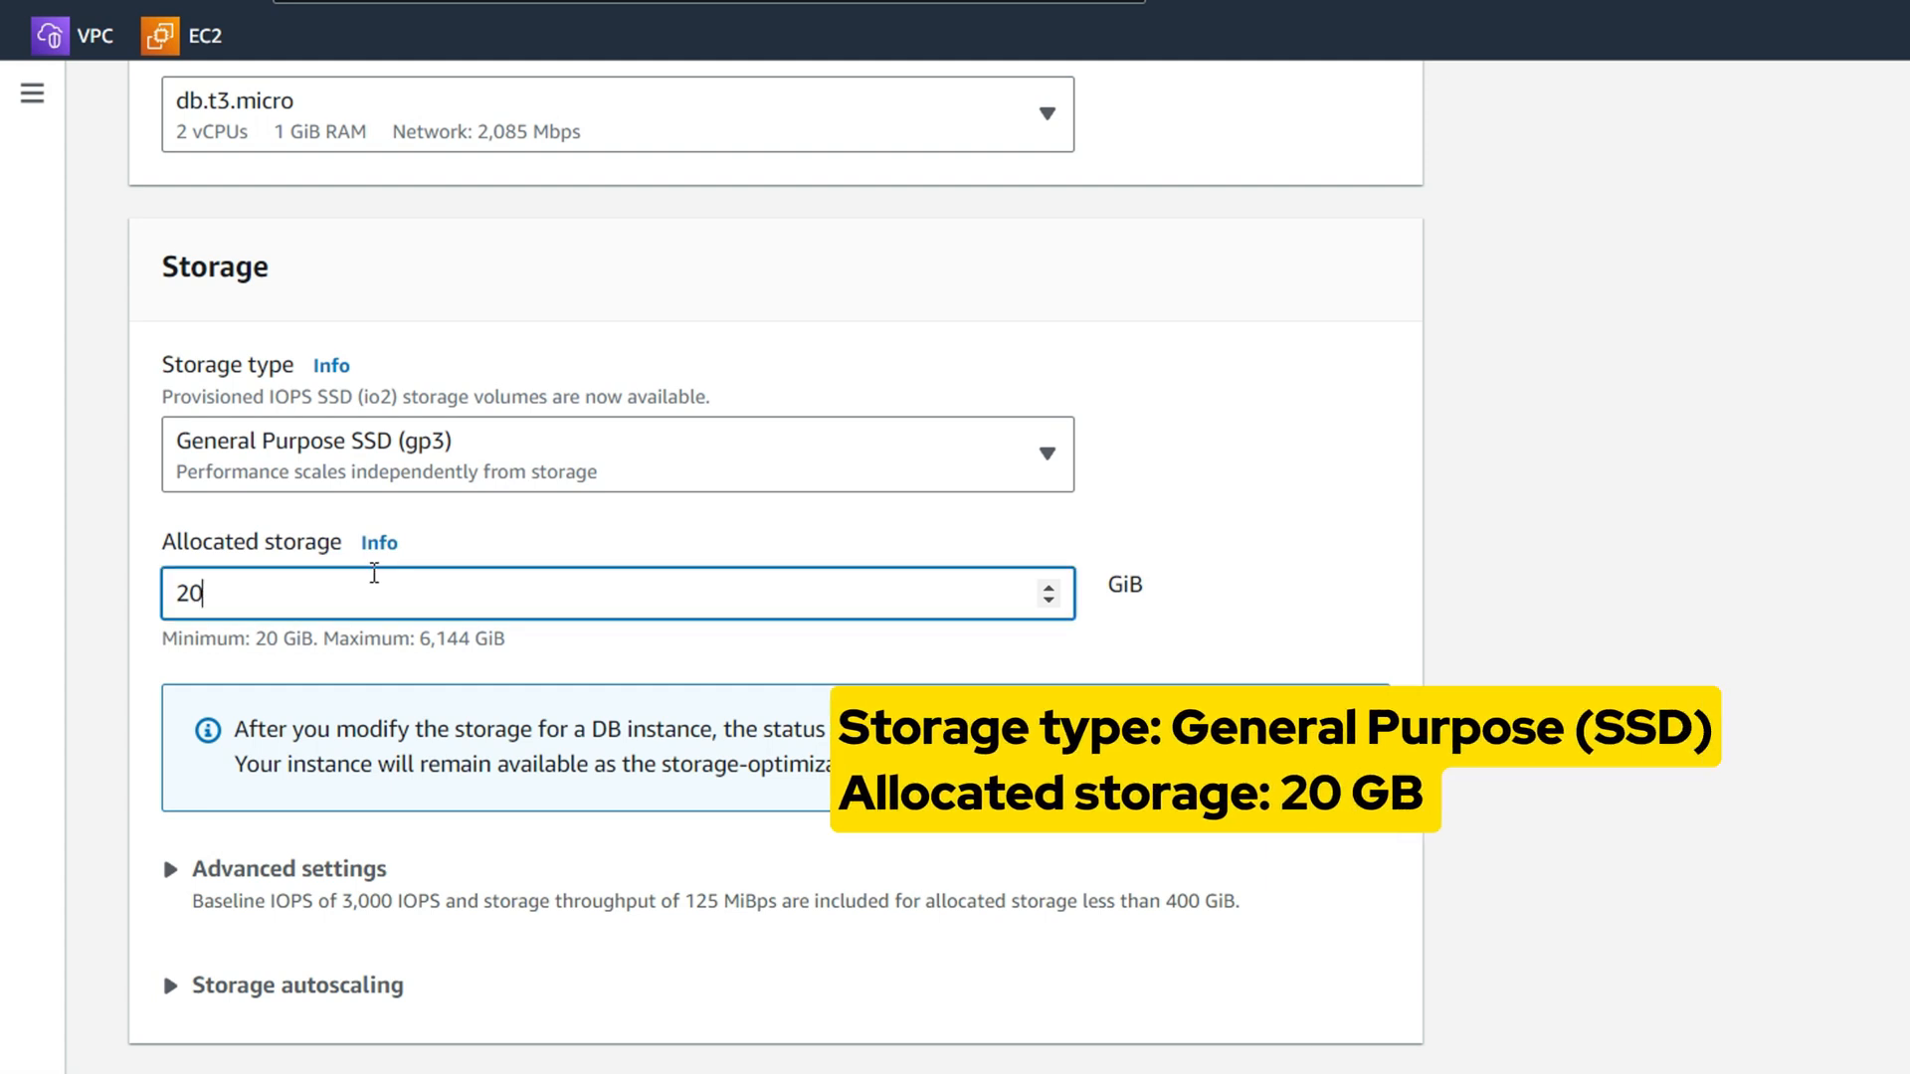
pyautogui.scroll(-3, 617, 641)
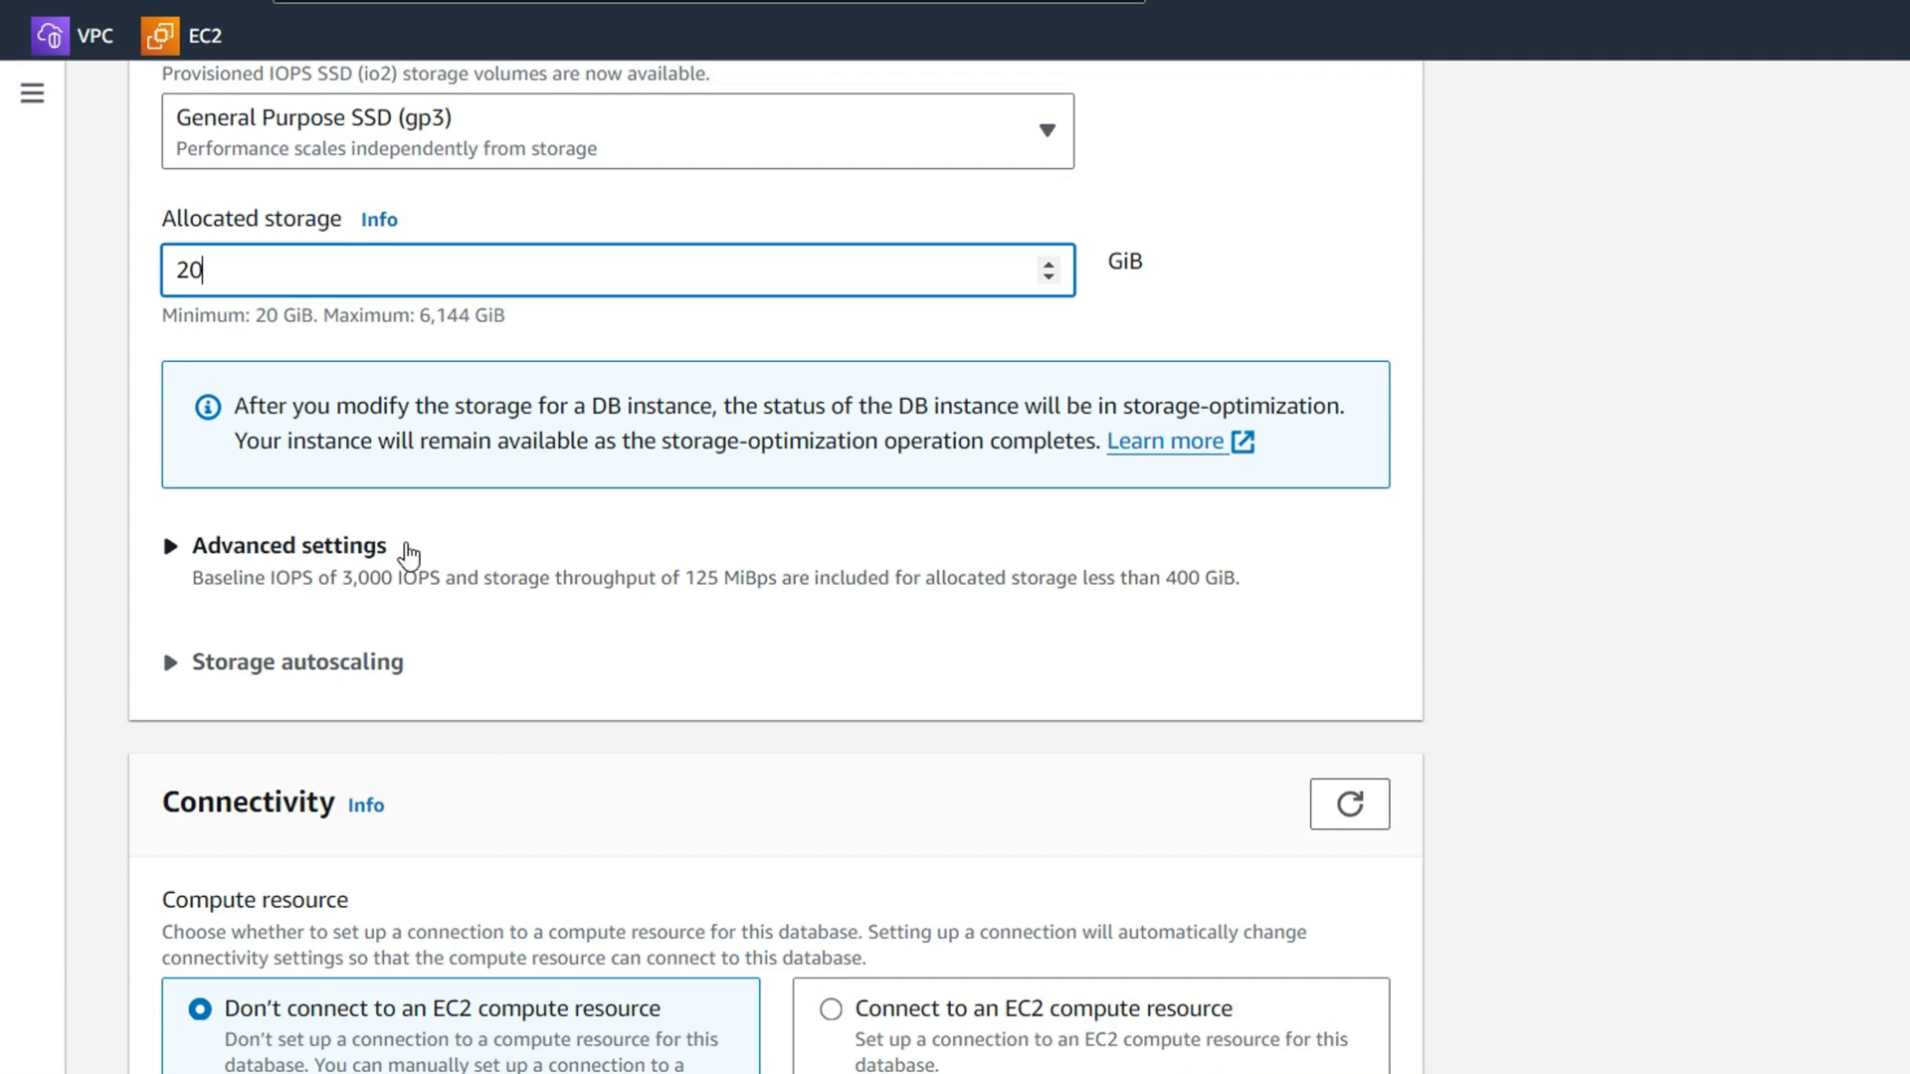
pyautogui.scroll(-3, 430, 503)
pyautogui.scroll(-2, 558, 802)
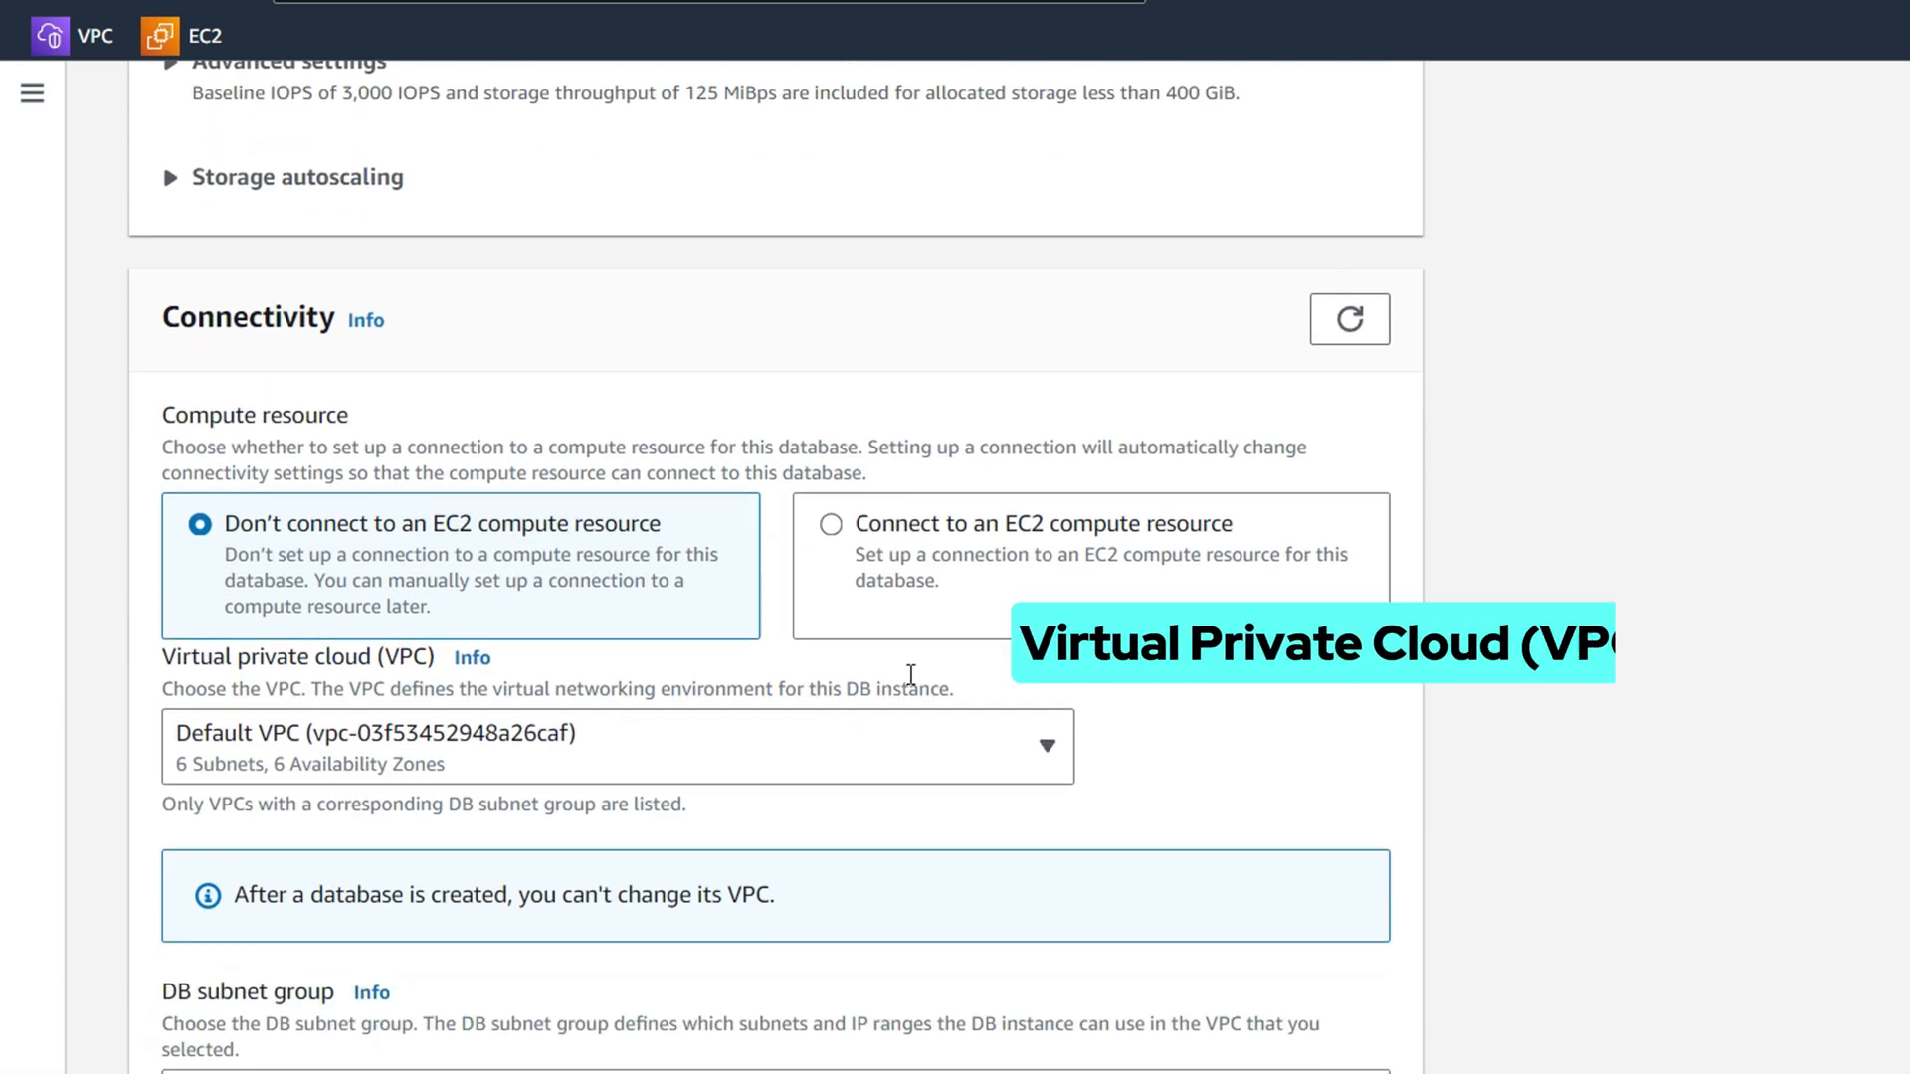
# Put the database in Lab VPC and replace the default security group with DB Security Group
pyautogui.click(564, 722)
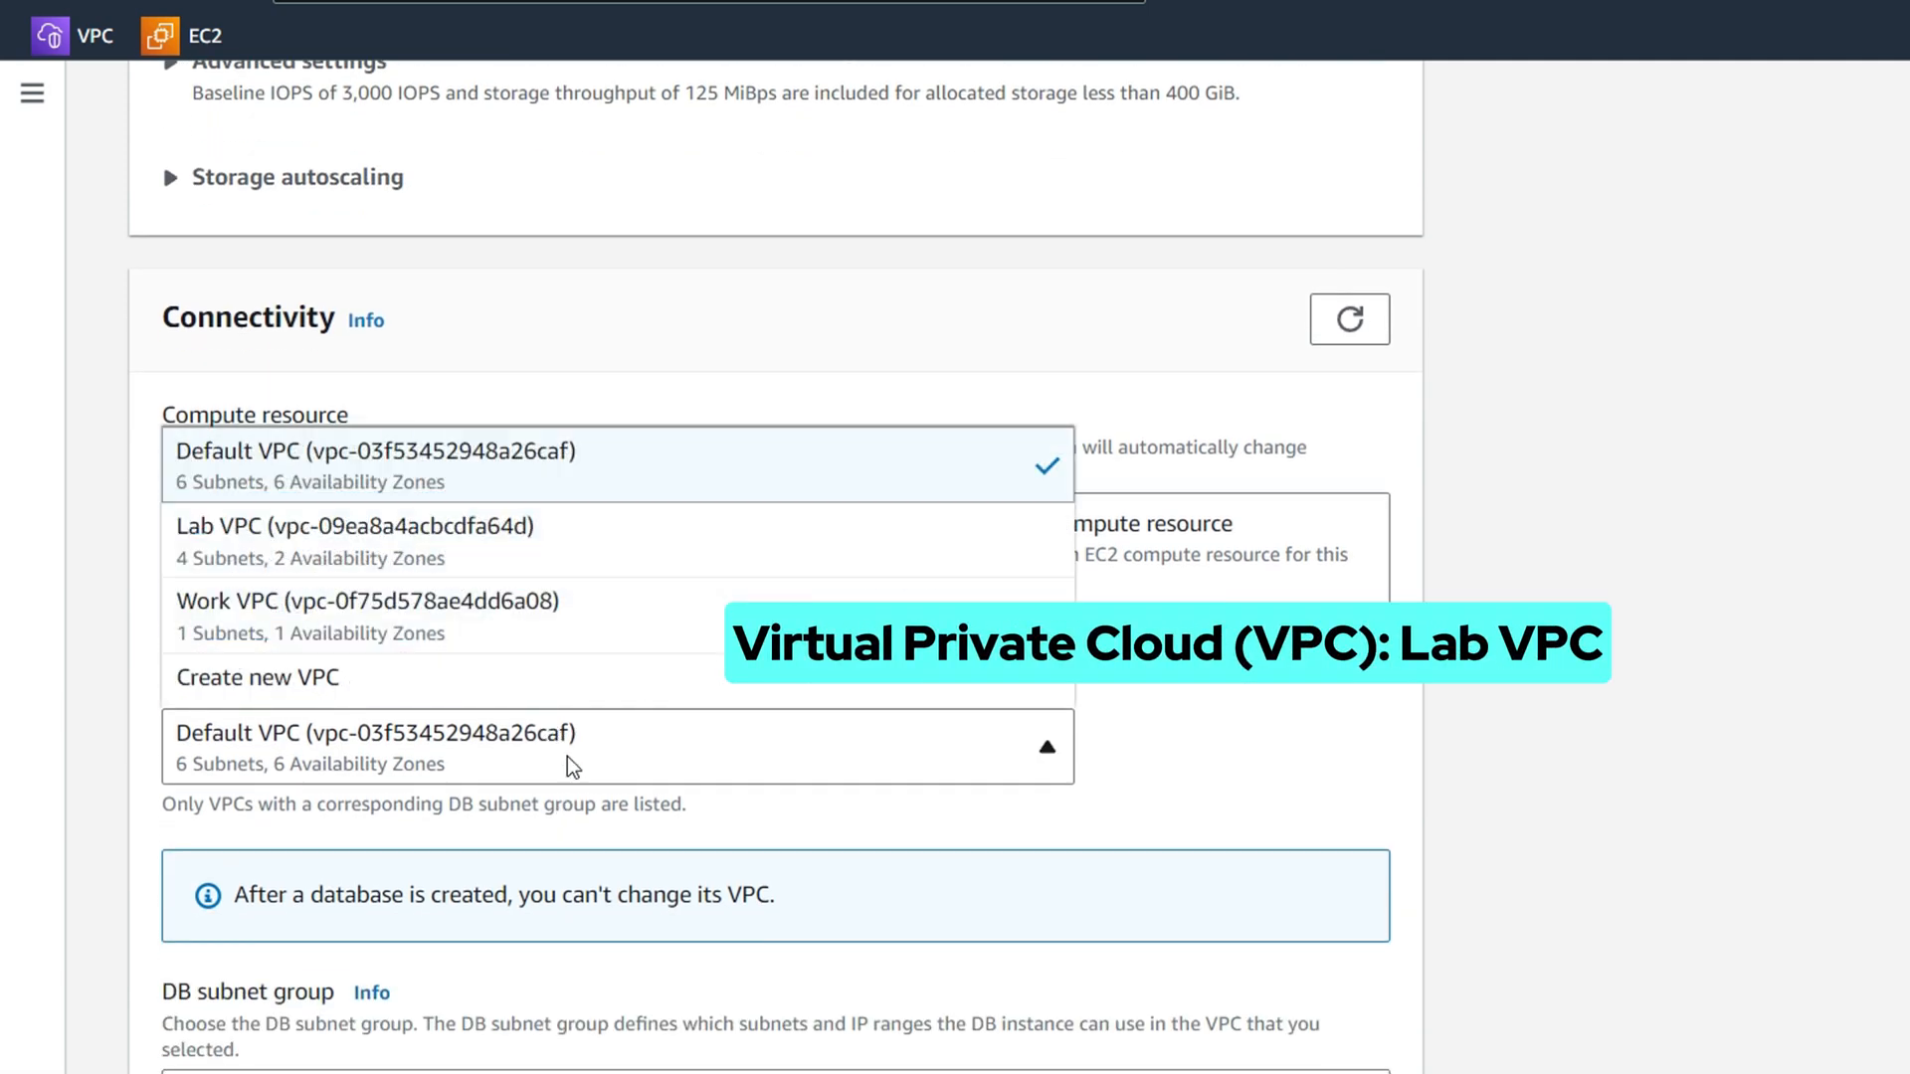
pyautogui.click(397, 554)
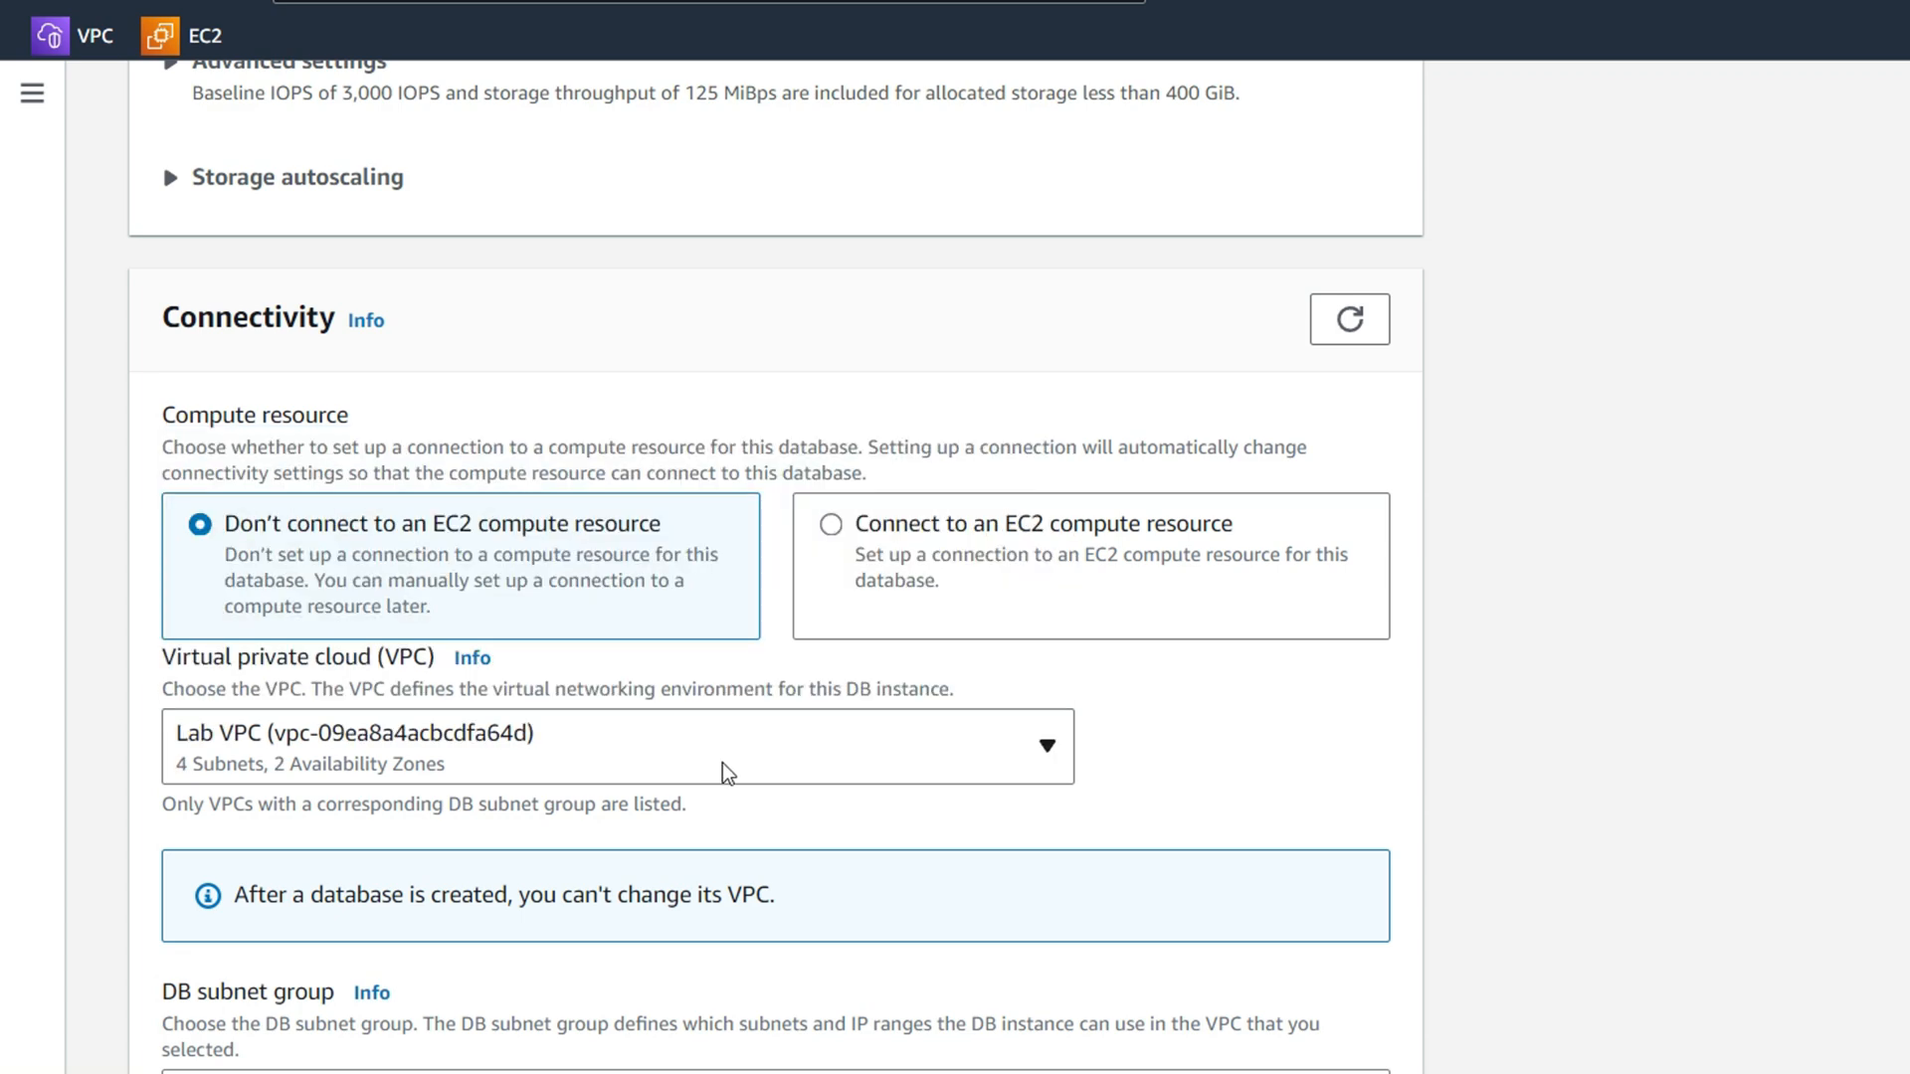
pyautogui.scroll(-9, 722, 774)
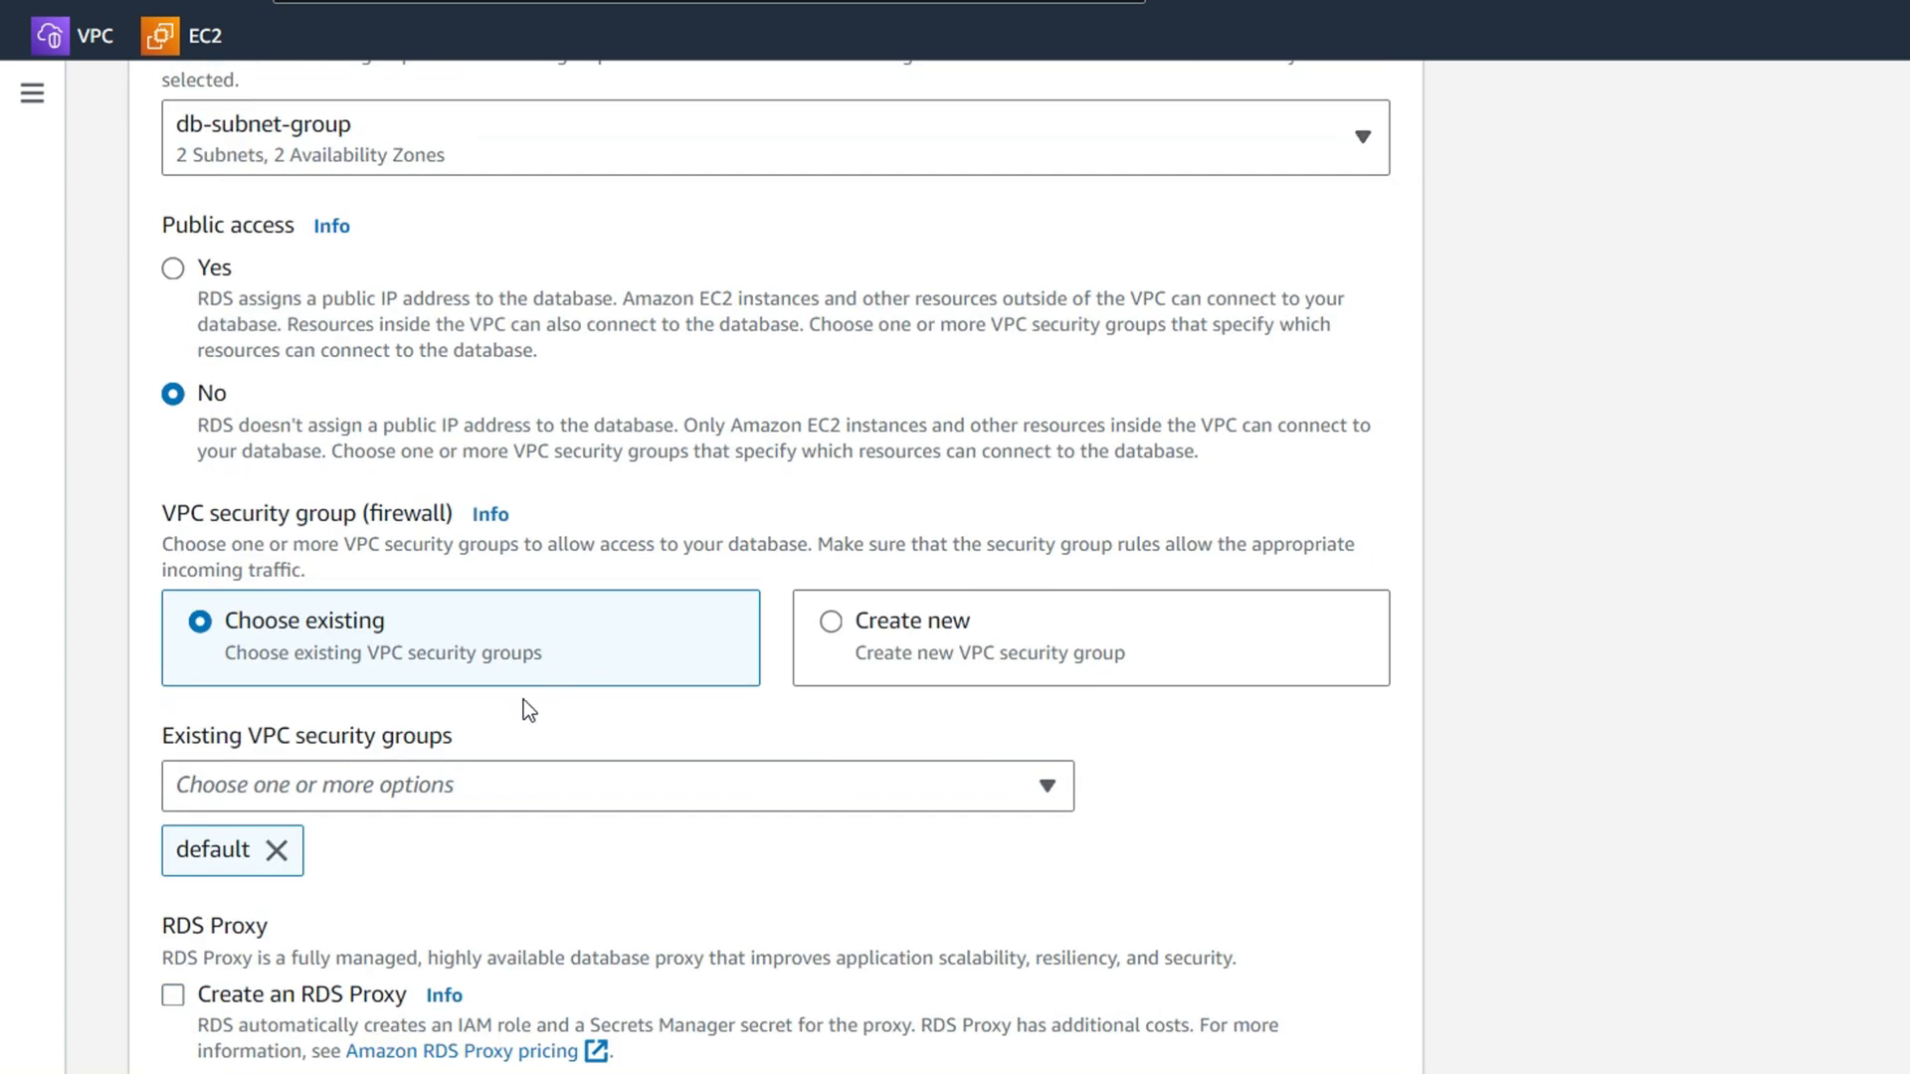
pyautogui.click(494, 785)
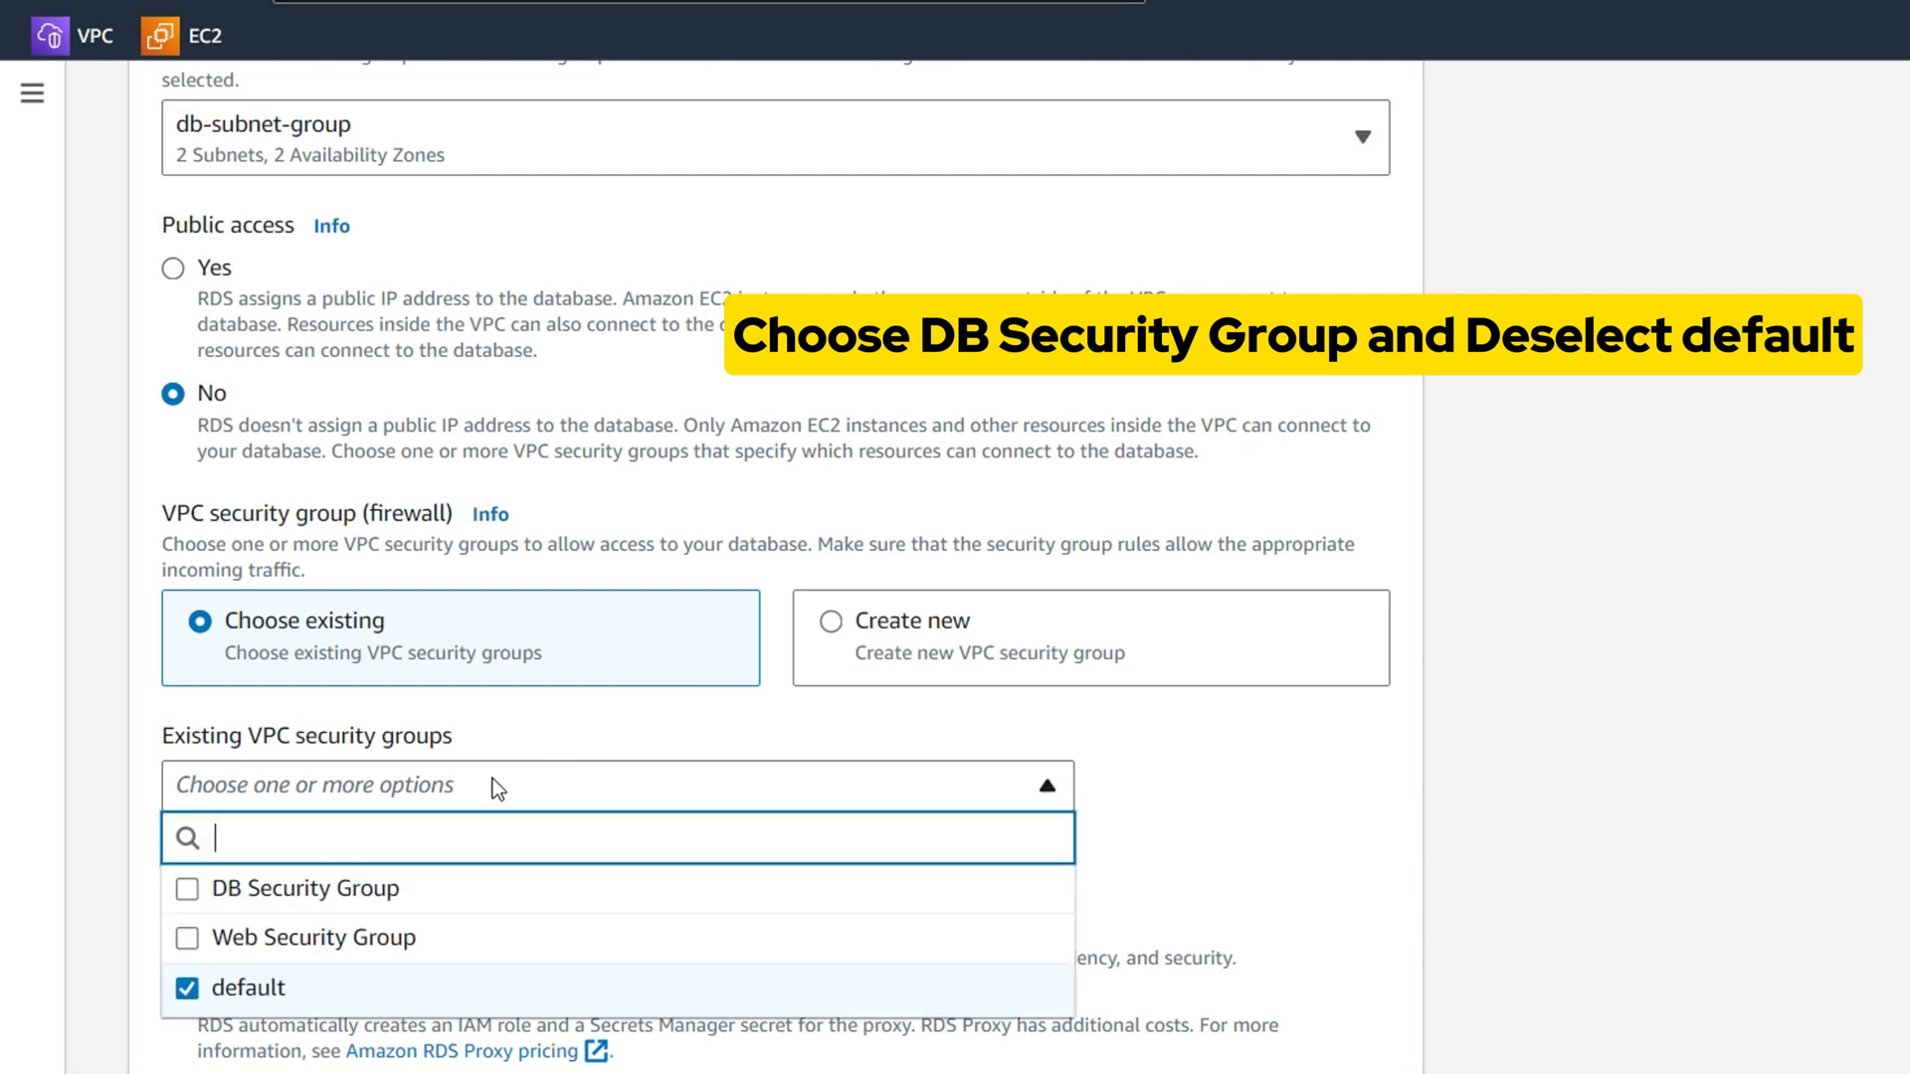
pyautogui.click(460, 888)
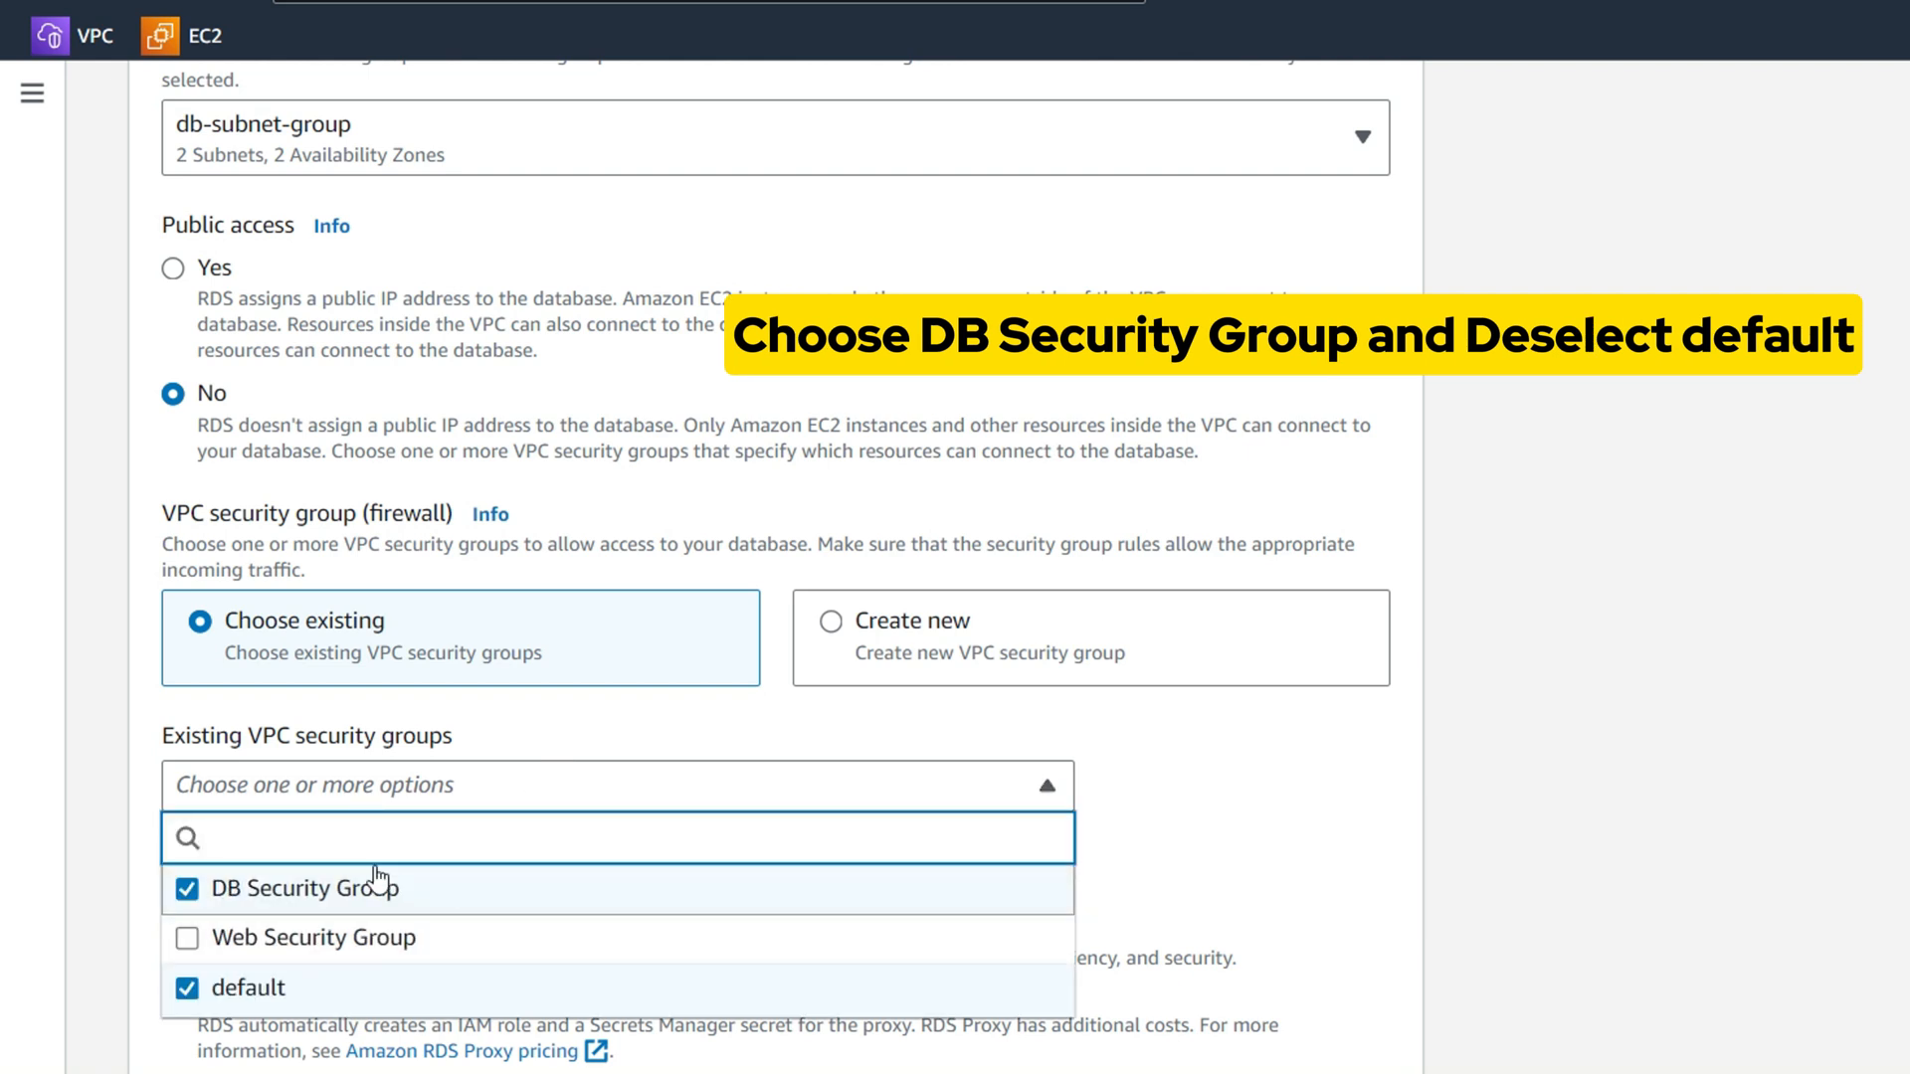
pyautogui.click(187, 988)
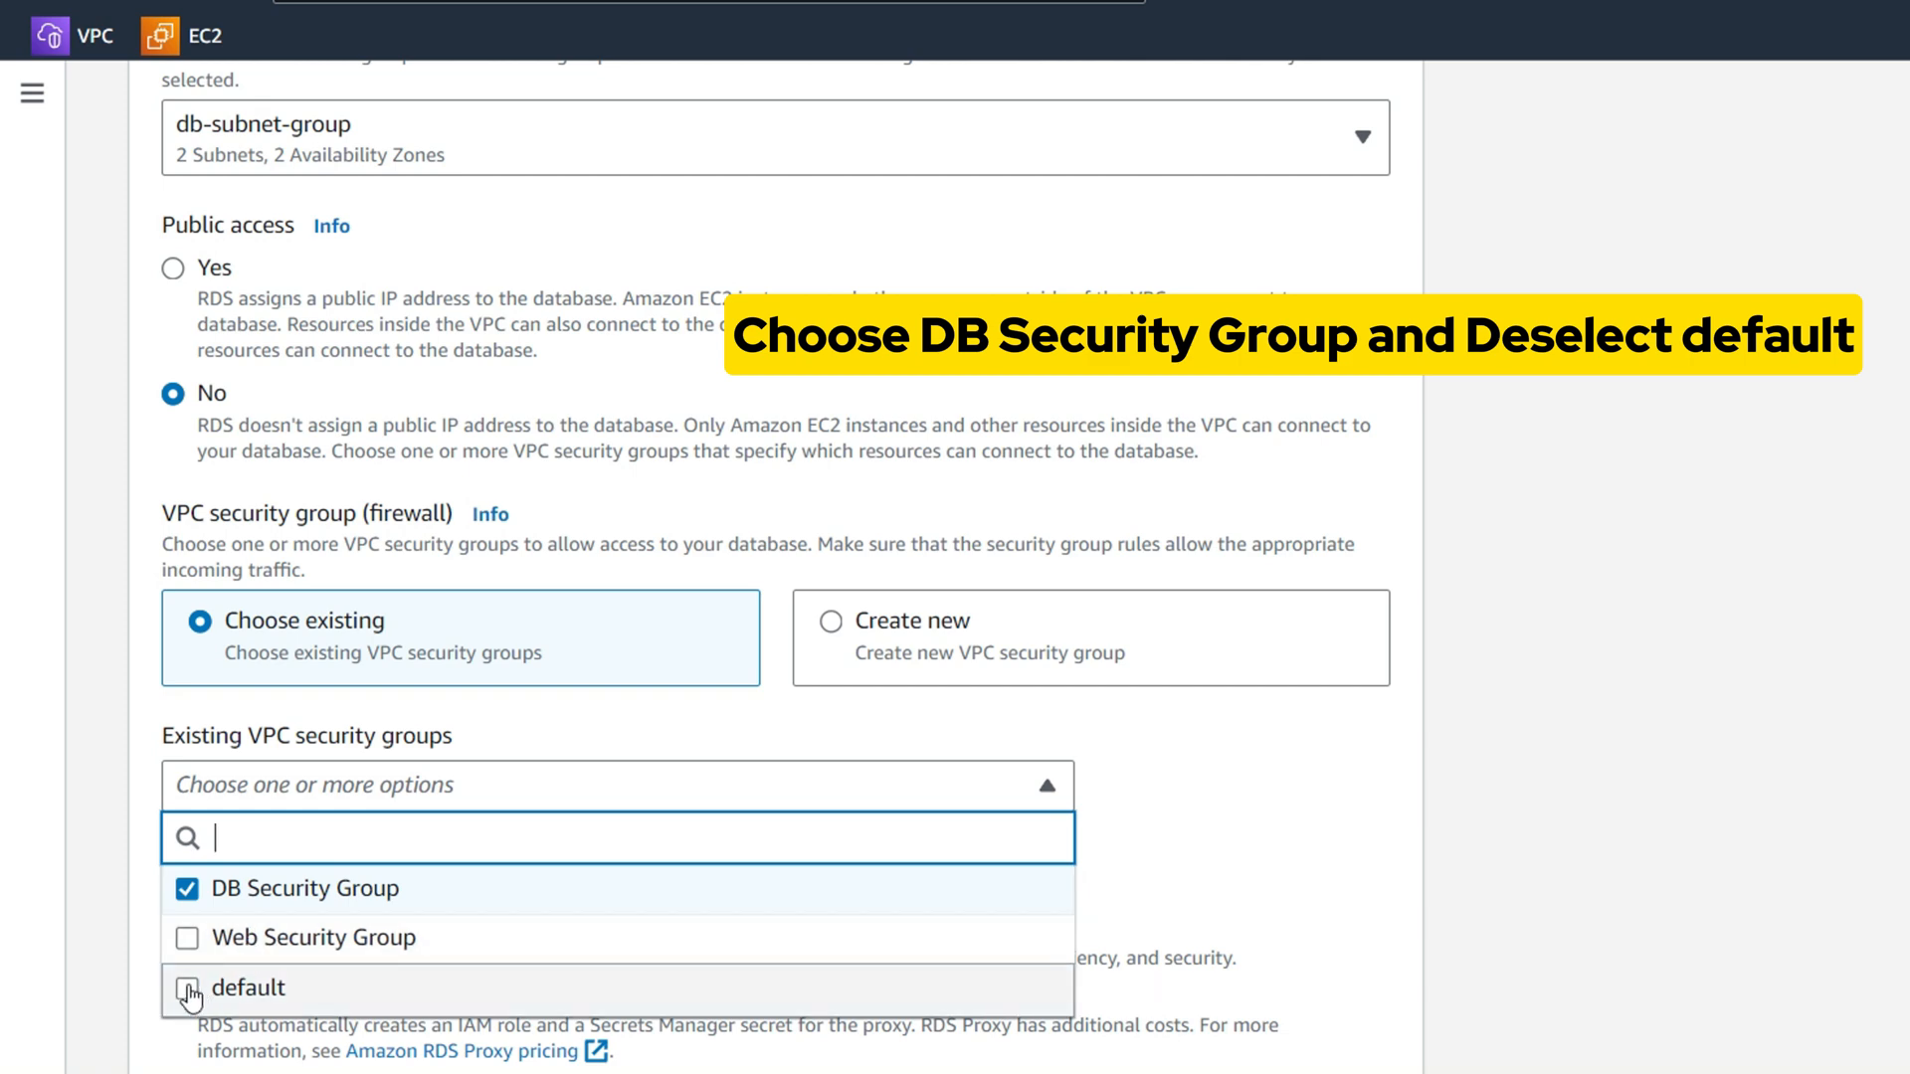
pyautogui.click(1252, 868)
pyautogui.scroll(-8, 506, 884)
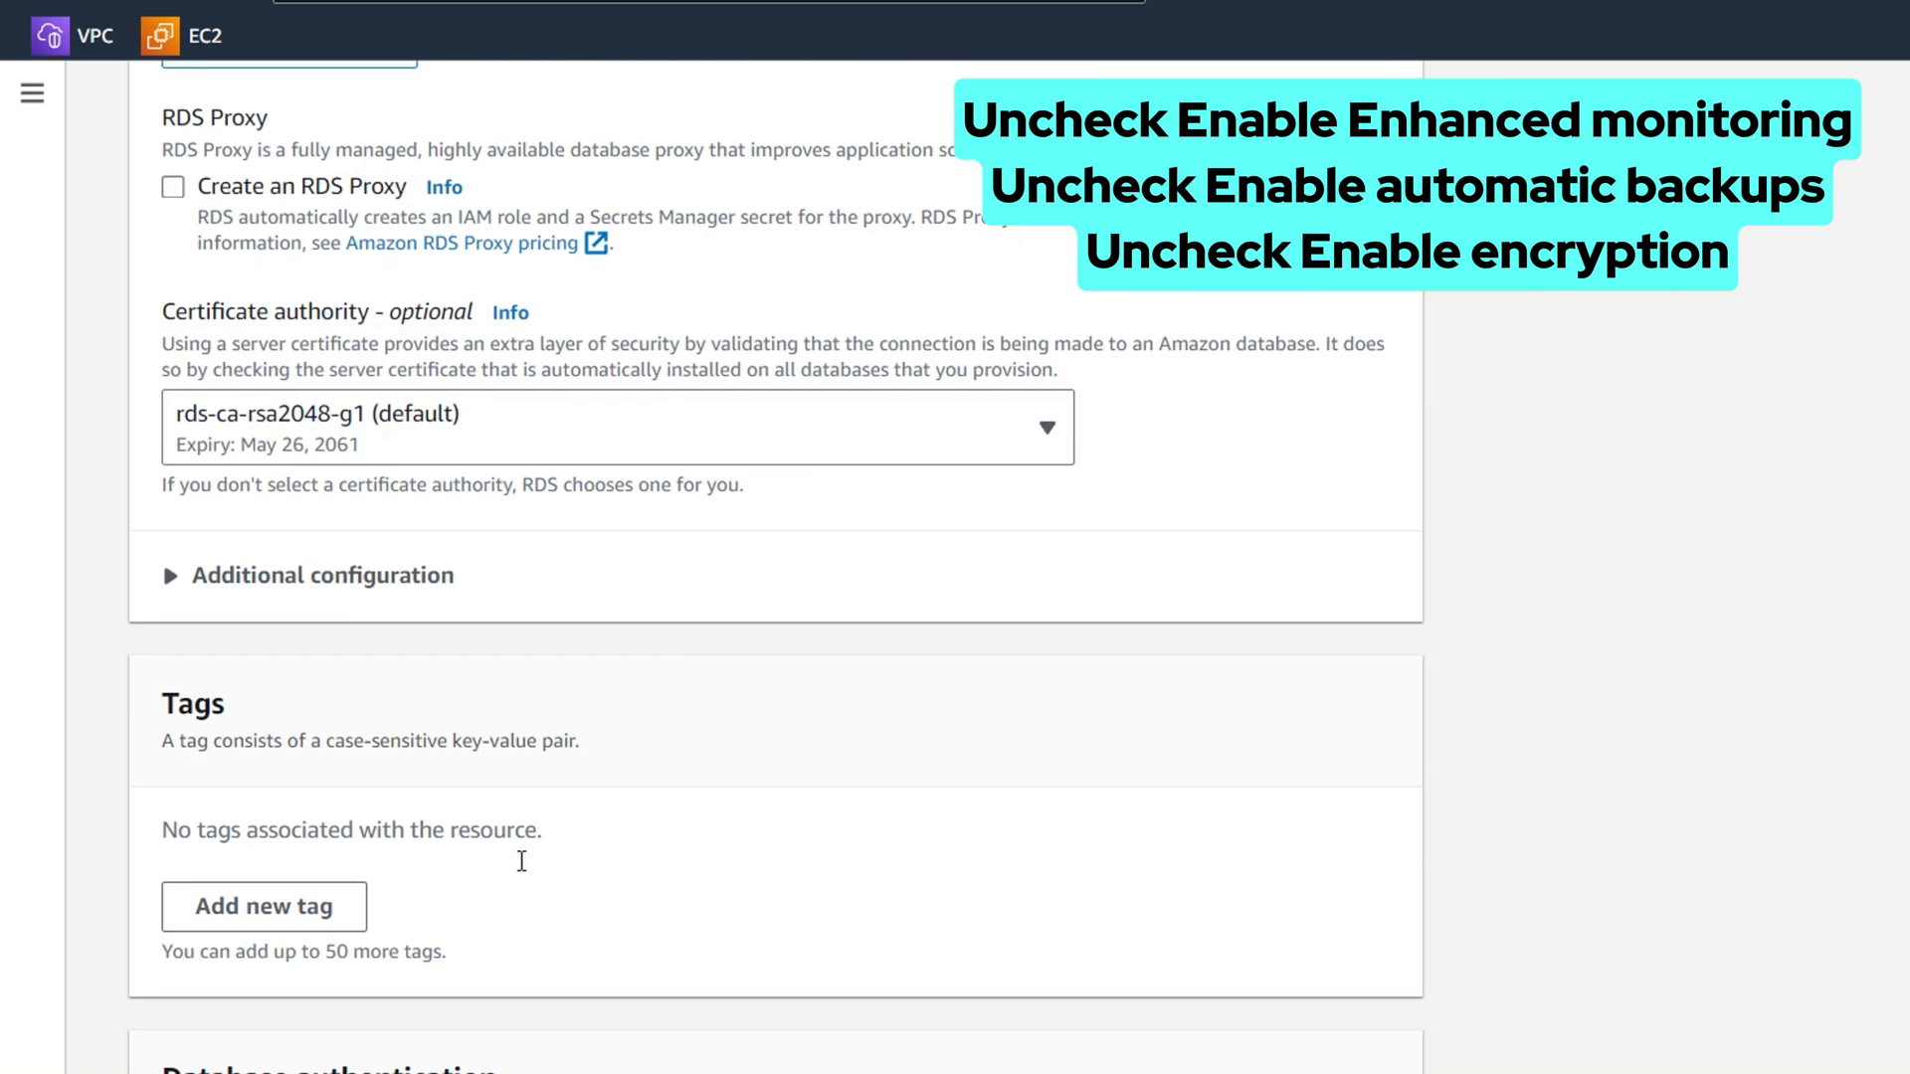
# Turn off Enhanced Monitoring for the database
pyautogui.scroll(-10, 491, 870)
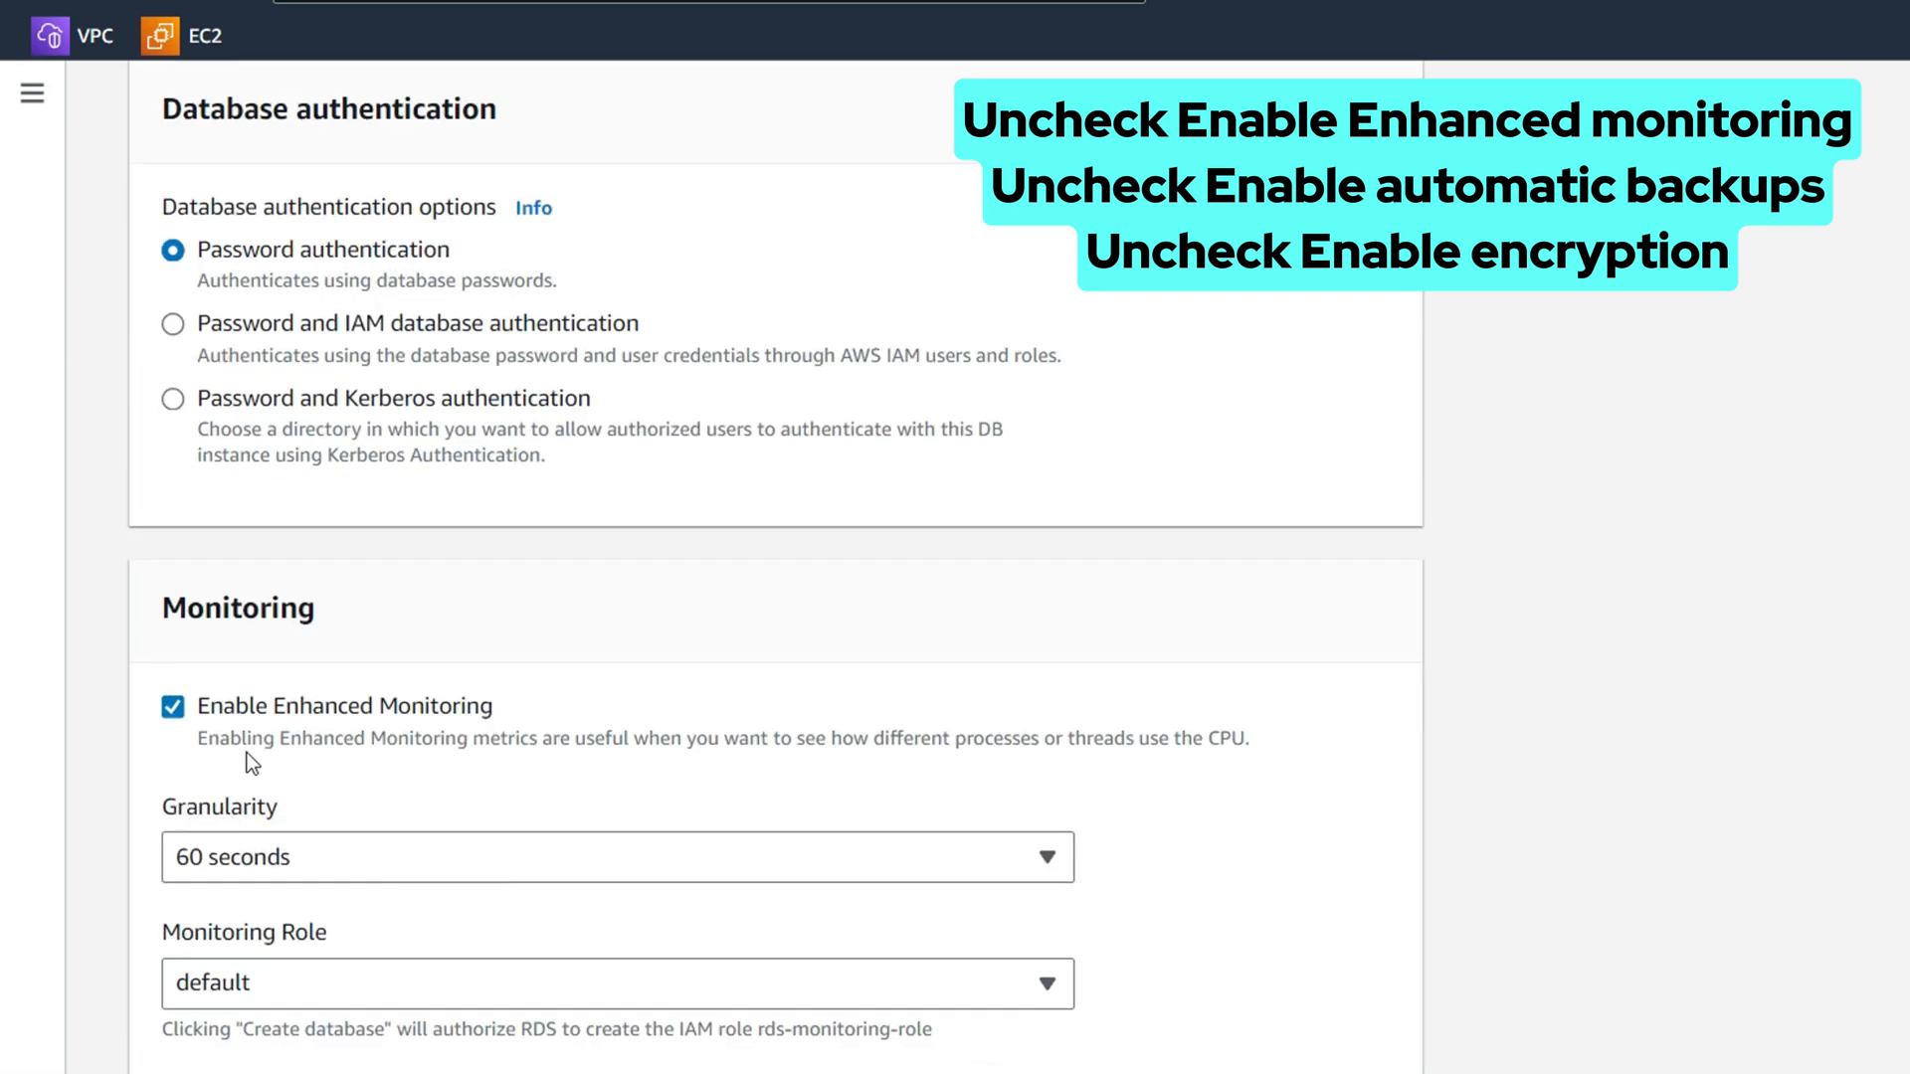
pyautogui.click(175, 707)
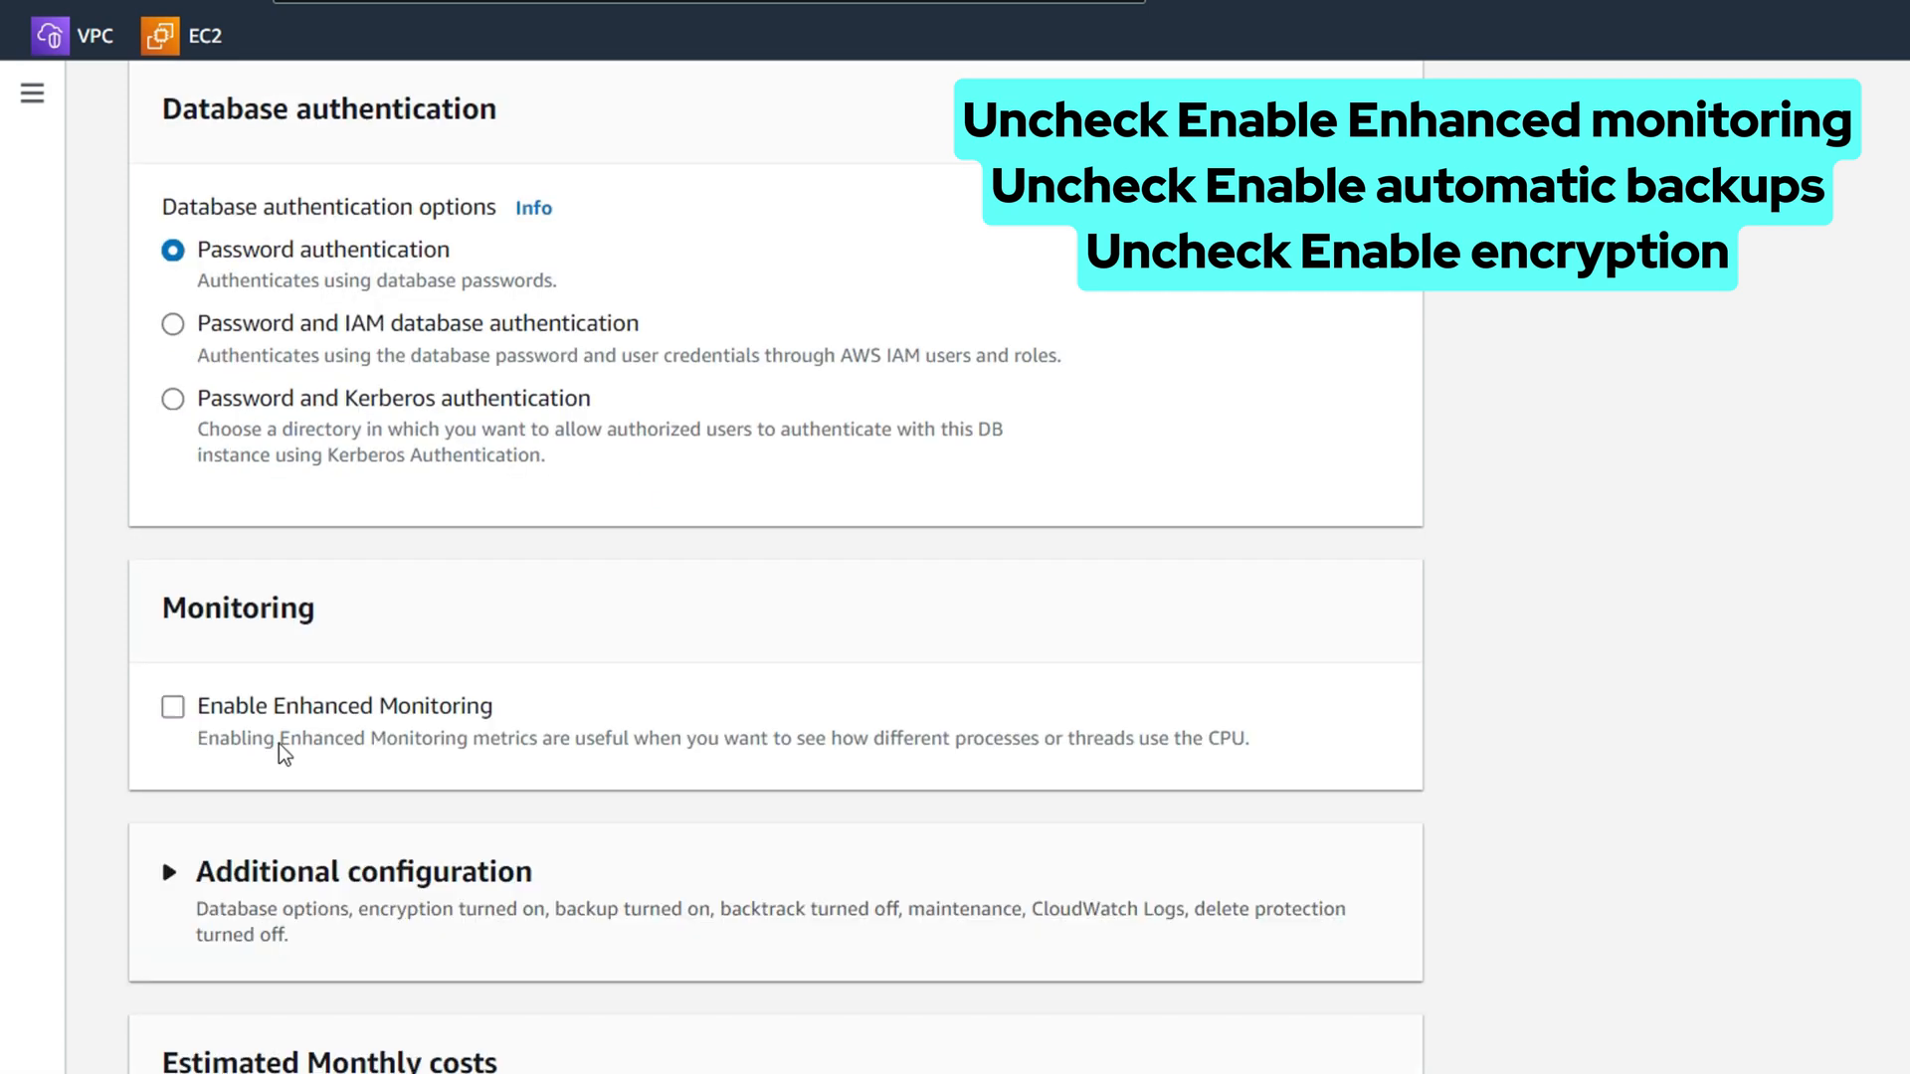
pyautogui.scroll(-3, 478, 796)
pyautogui.scroll(-2, 453, 774)
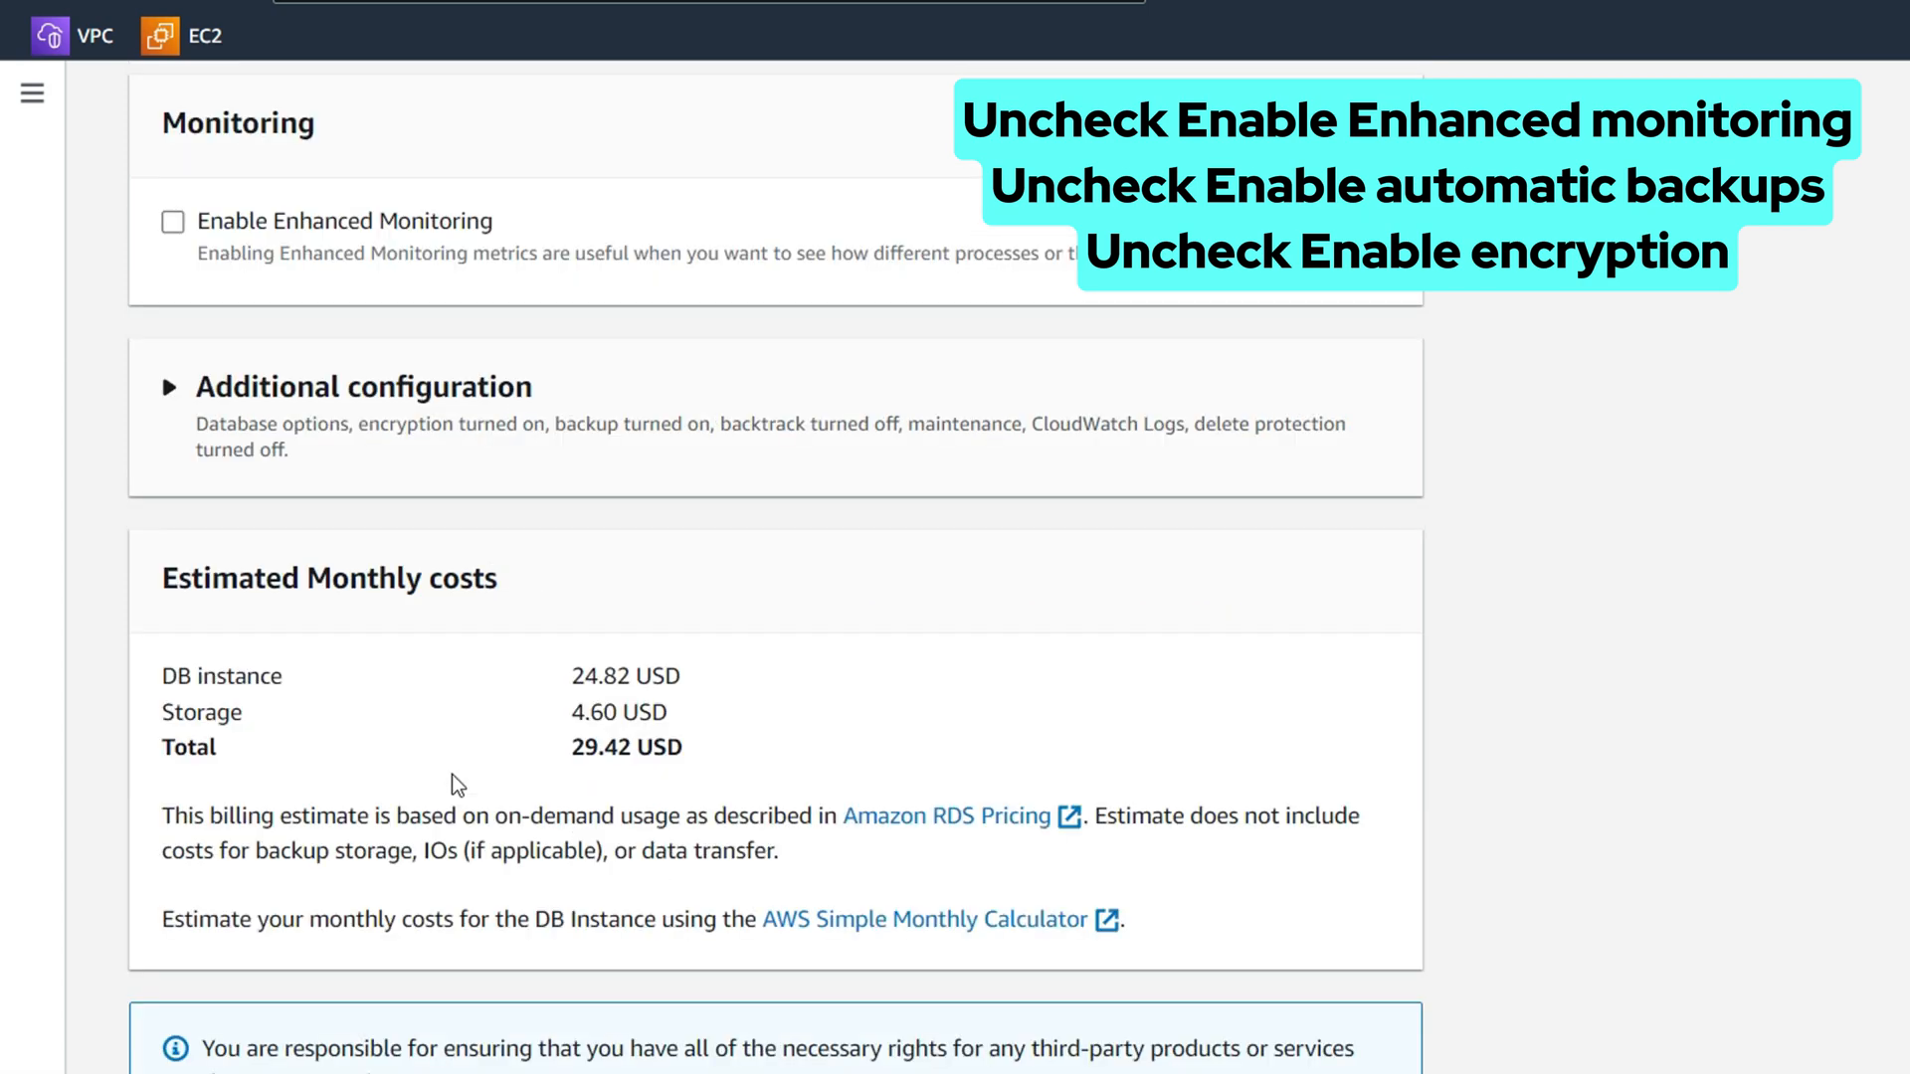
pyautogui.scroll(-2, 456, 786)
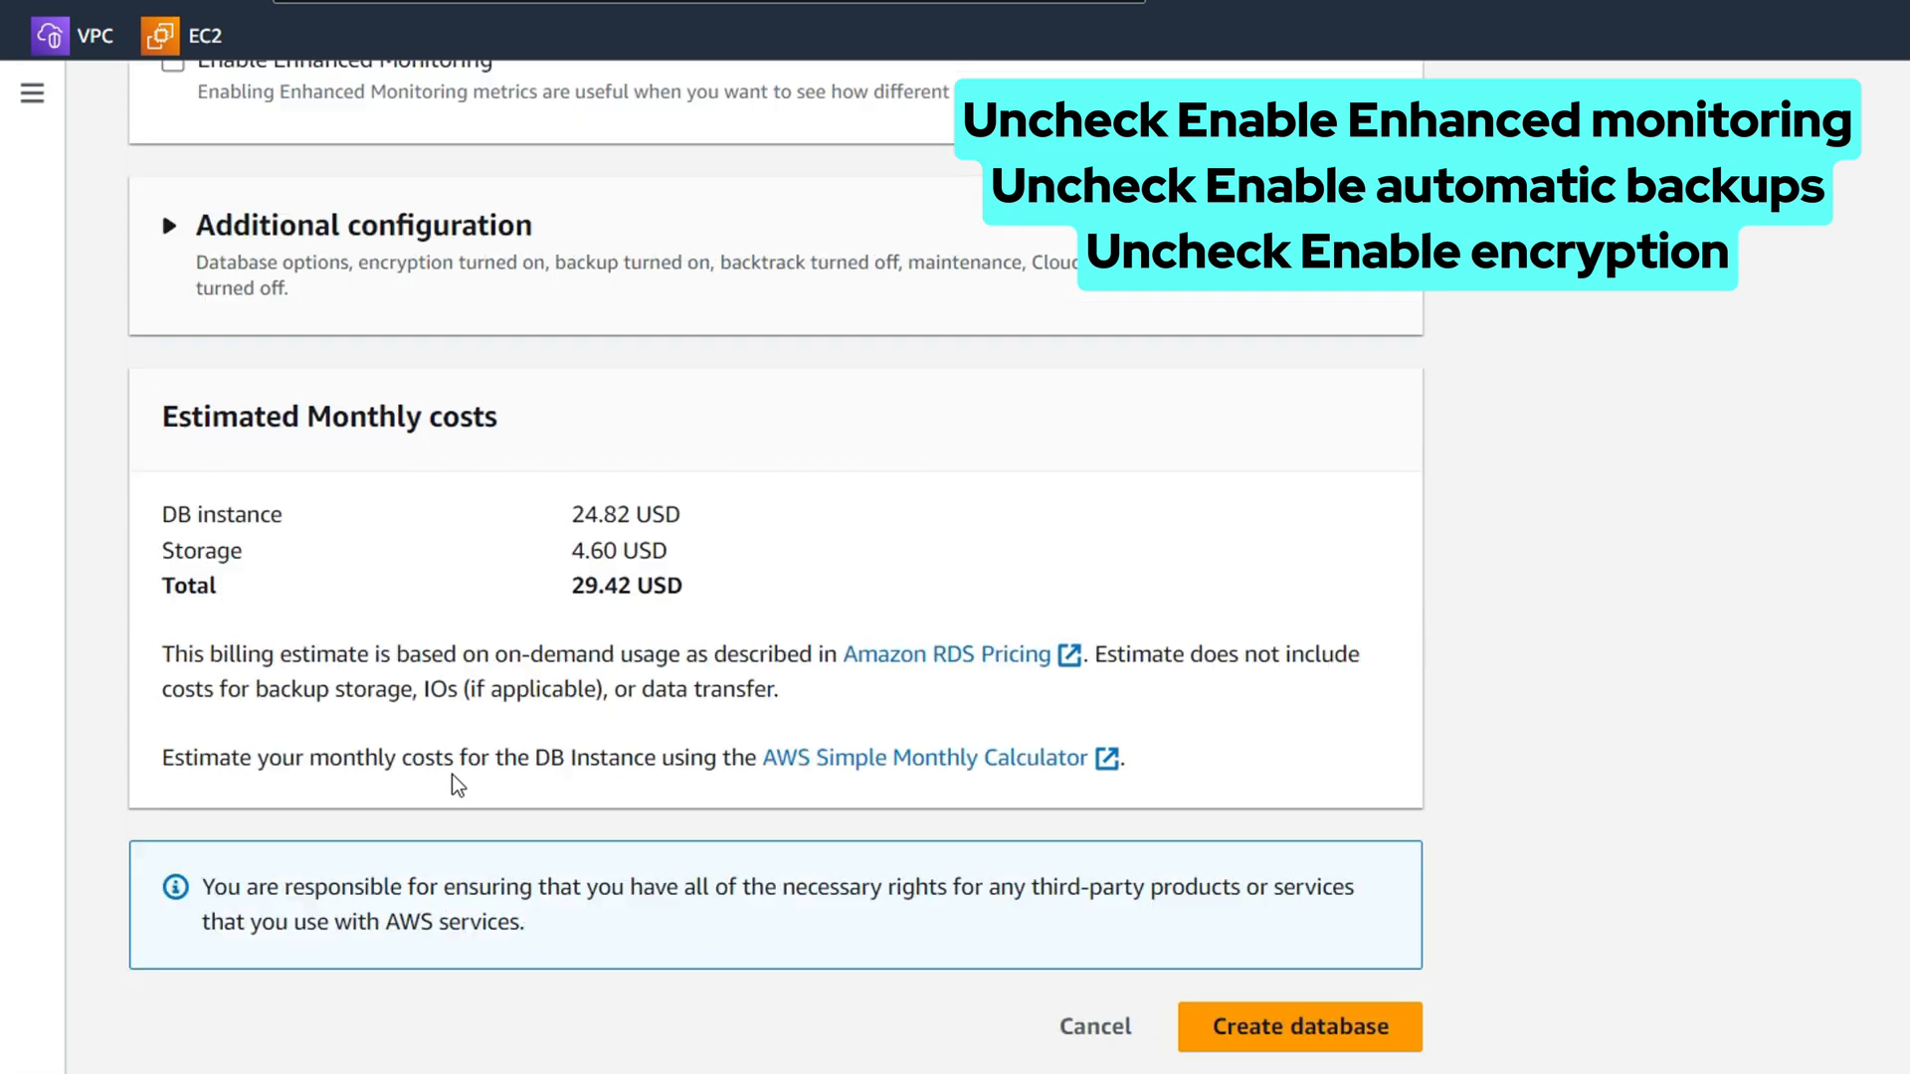
# Under Additional configuration, disable automated backups and encryption
pyautogui.click(159, 239)
pyautogui.scroll(-2, 257, 743)
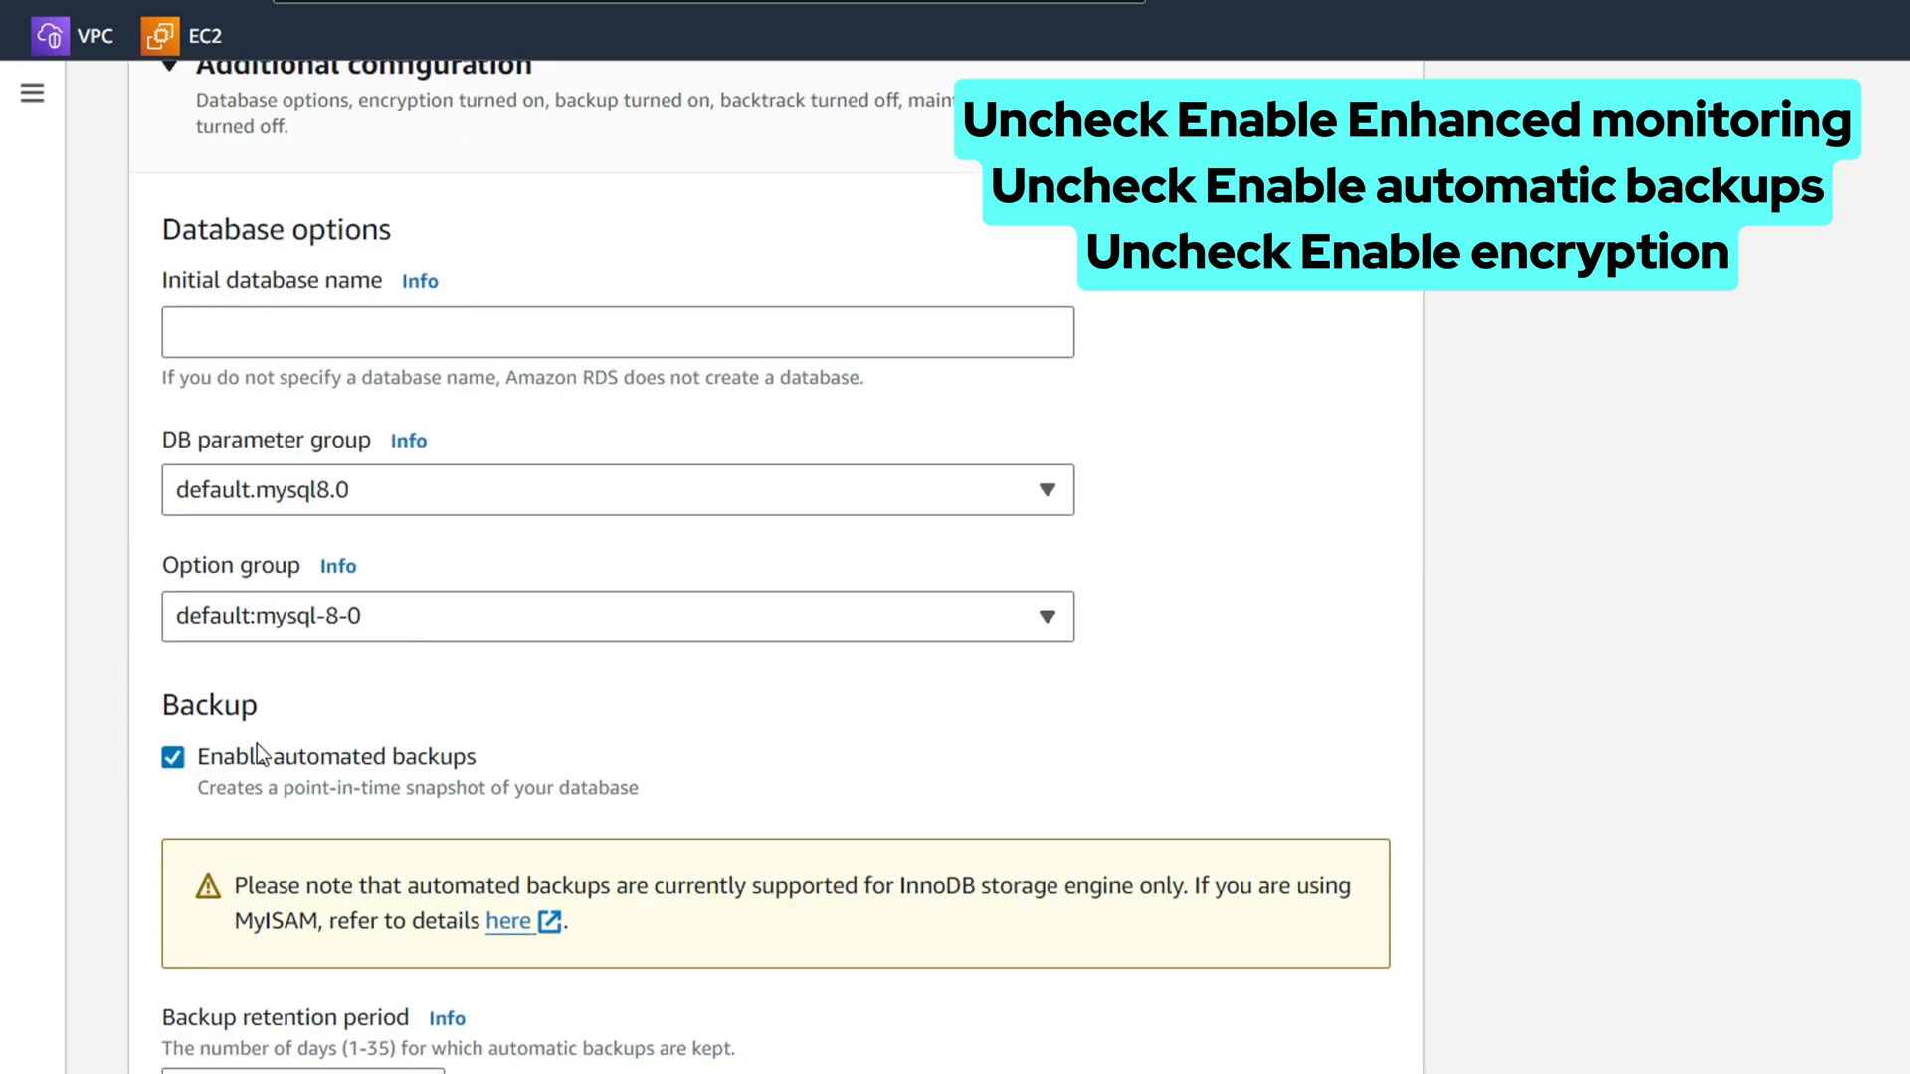
pyautogui.click(259, 755)
pyautogui.scroll(-6, 316, 730)
pyautogui.click(172, 437)
pyautogui.scroll(-2, 439, 618)
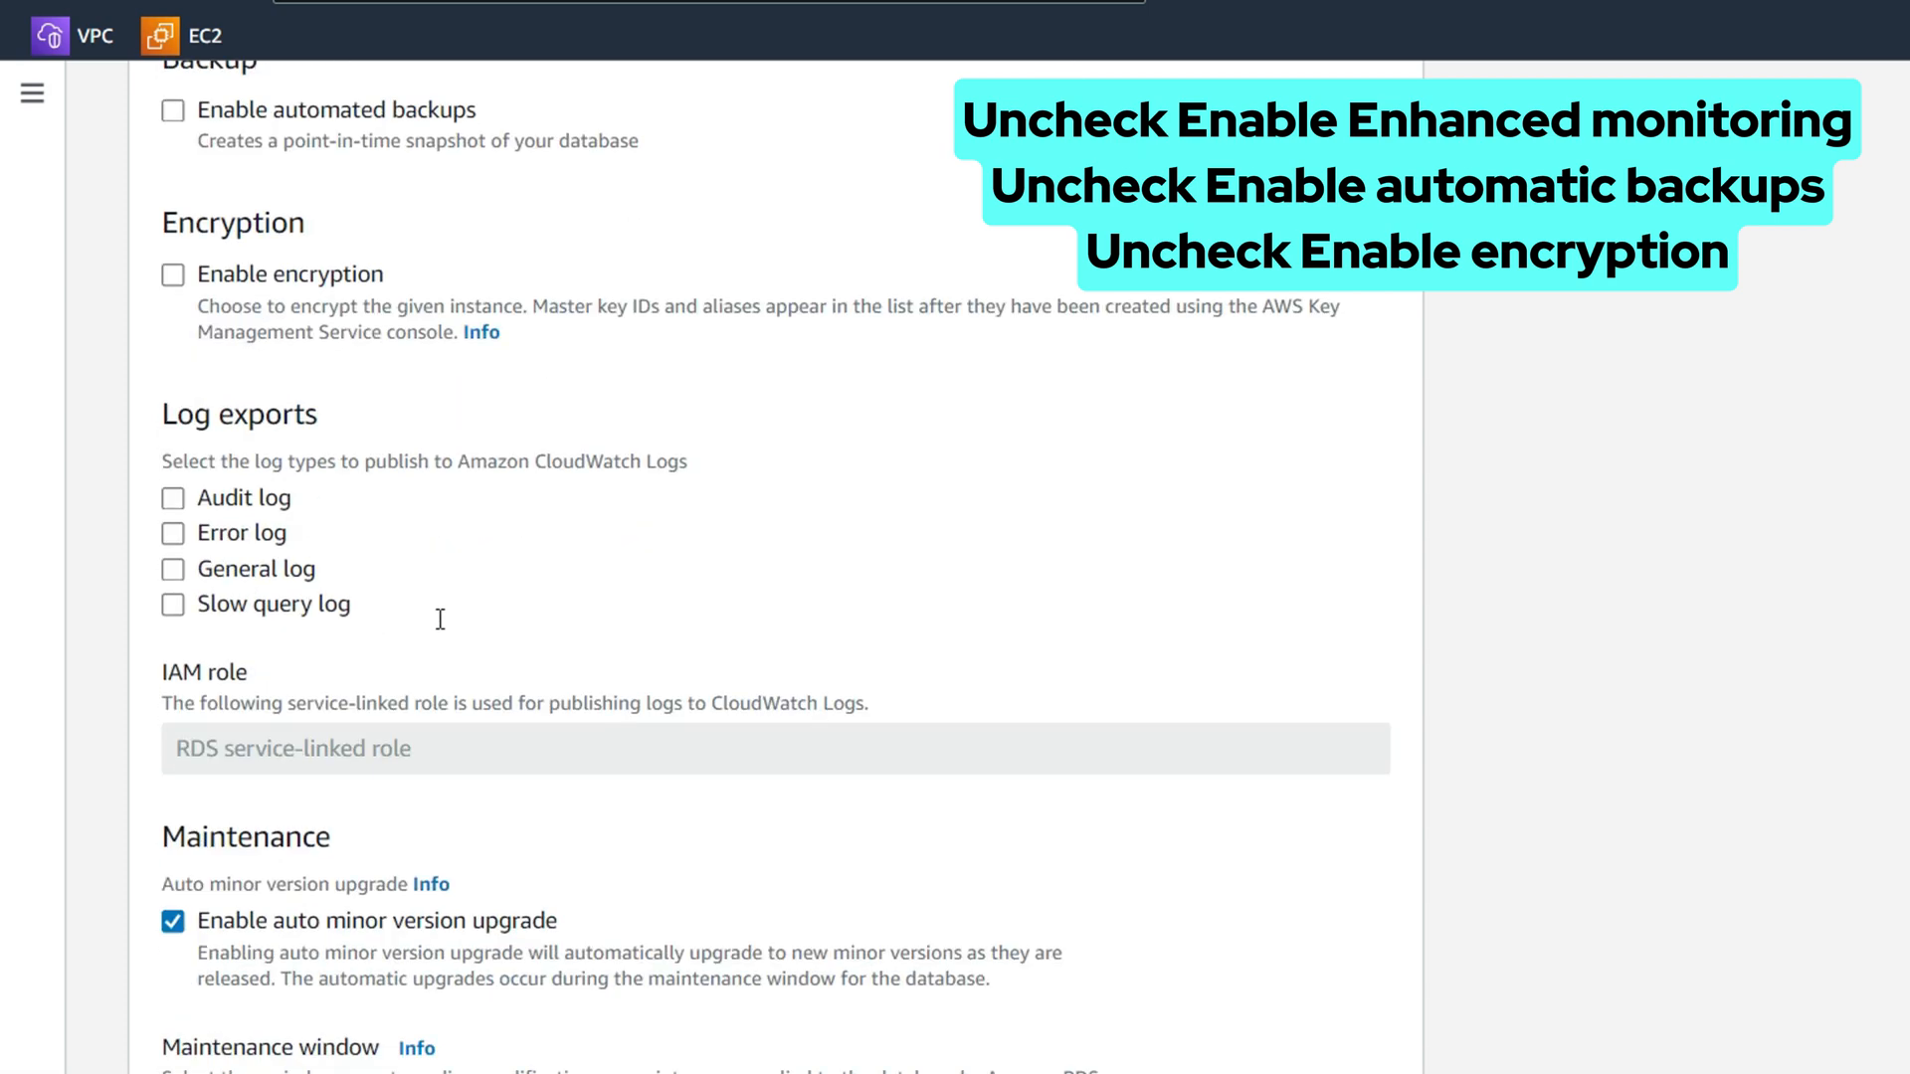
pyautogui.scroll(-5, 477, 642)
pyautogui.scroll(-5, 503, 666)
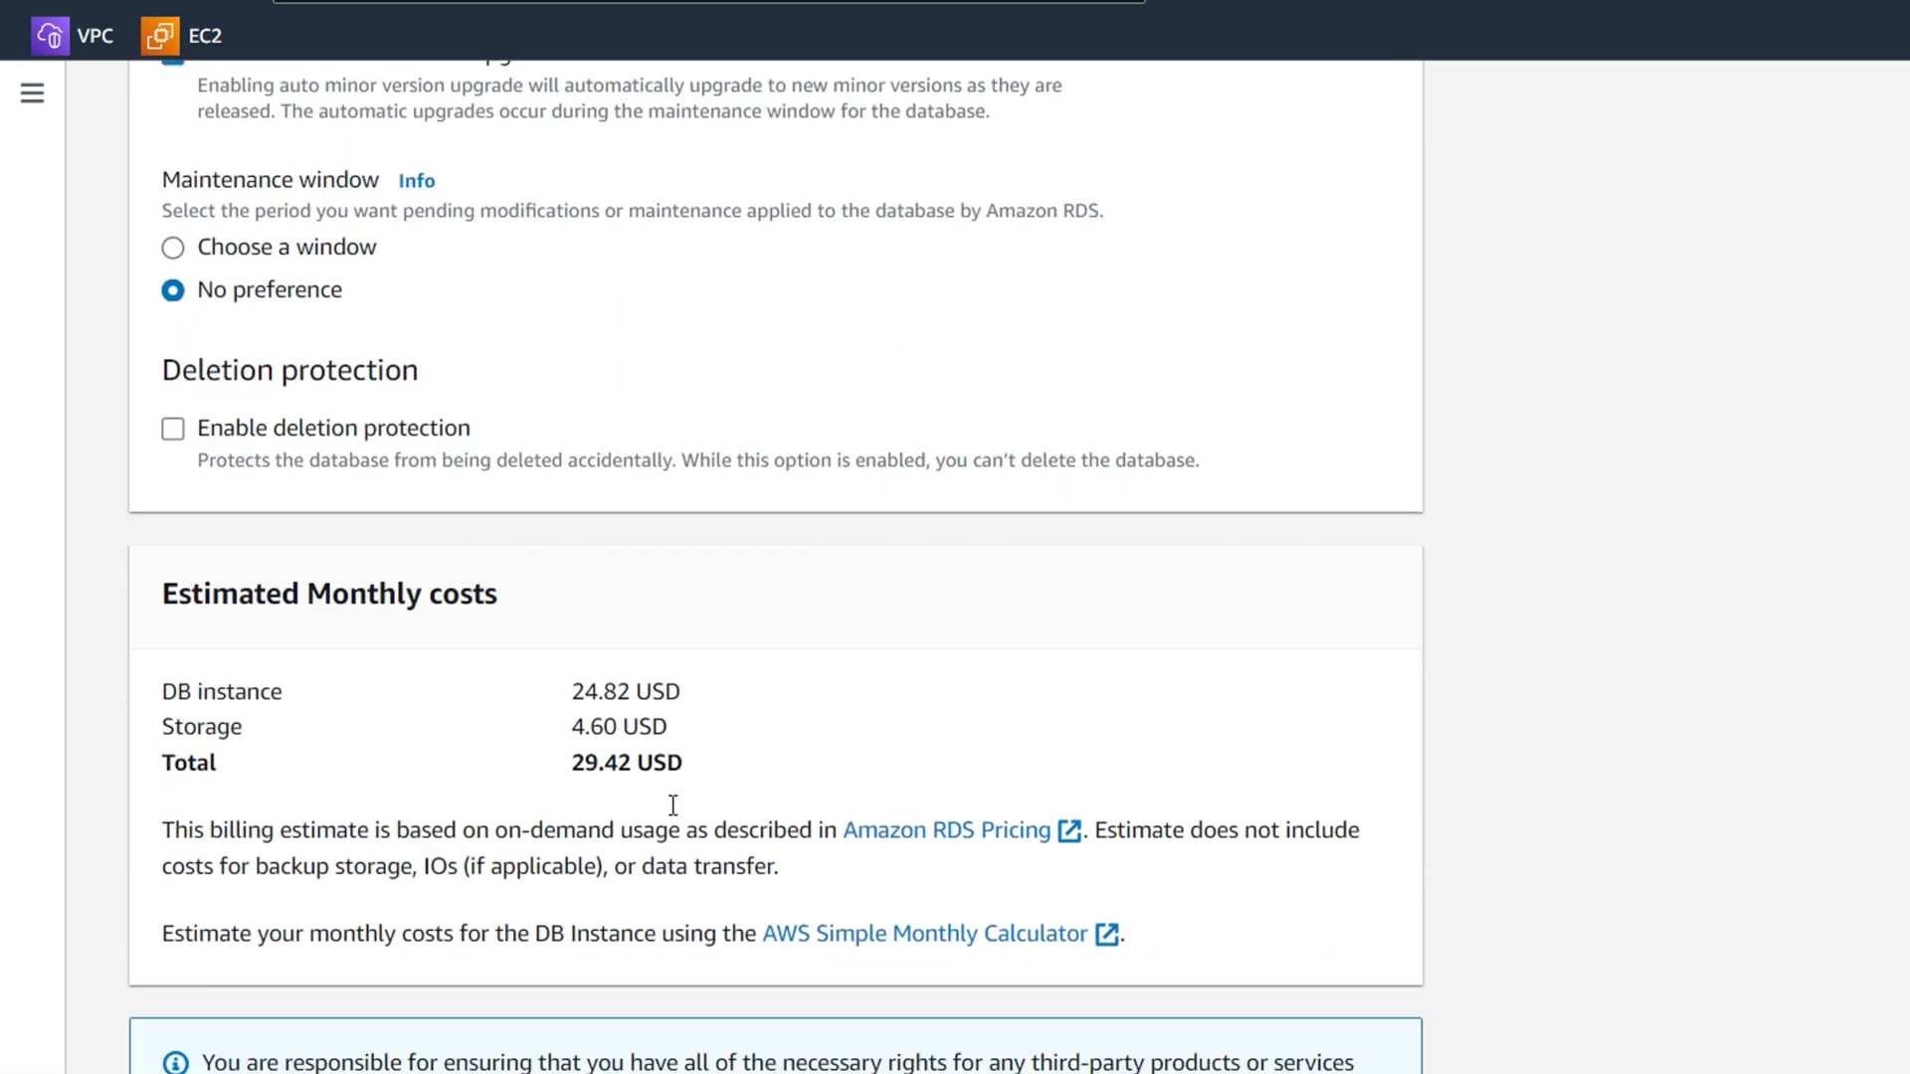
# Create lab-db, dismiss the suggested add-ons, refresh Databases and open lab-db's details page
pyautogui.click(1277, 1031)
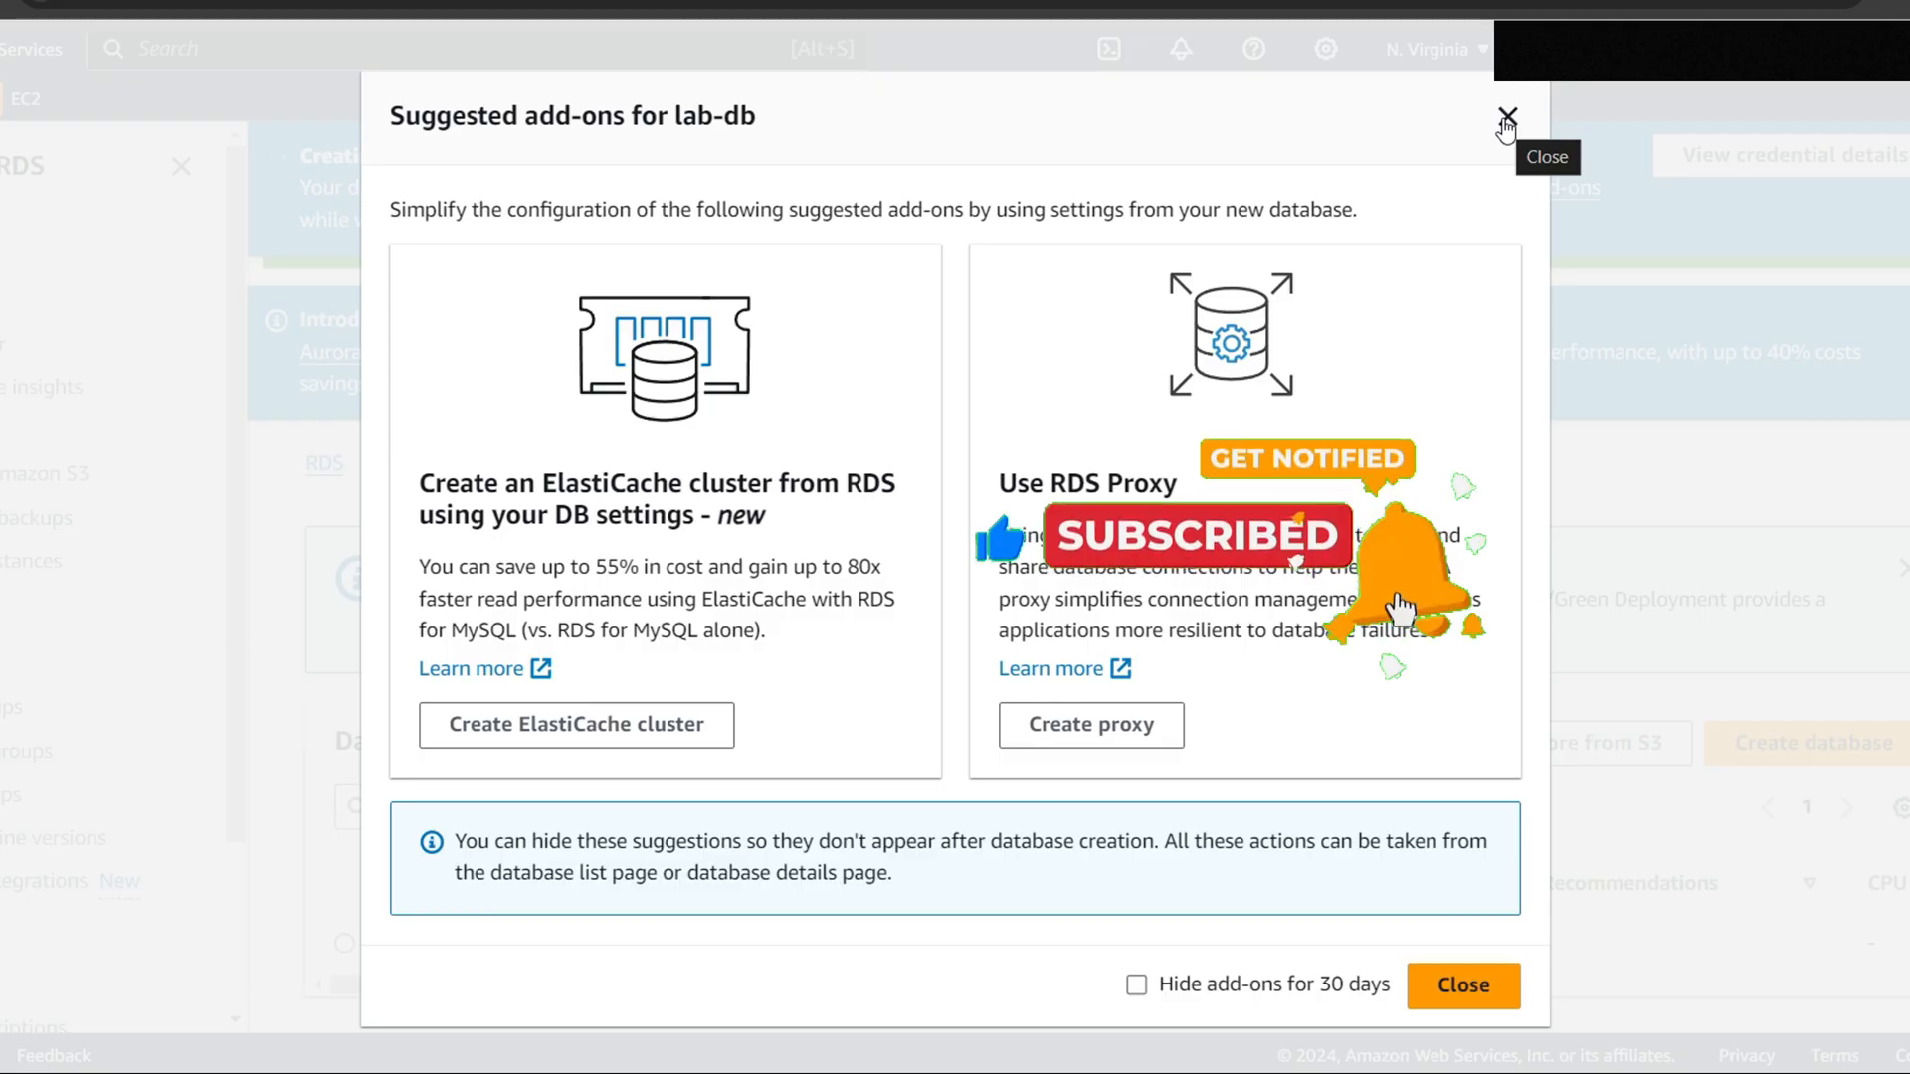
pyautogui.click(1501, 119)
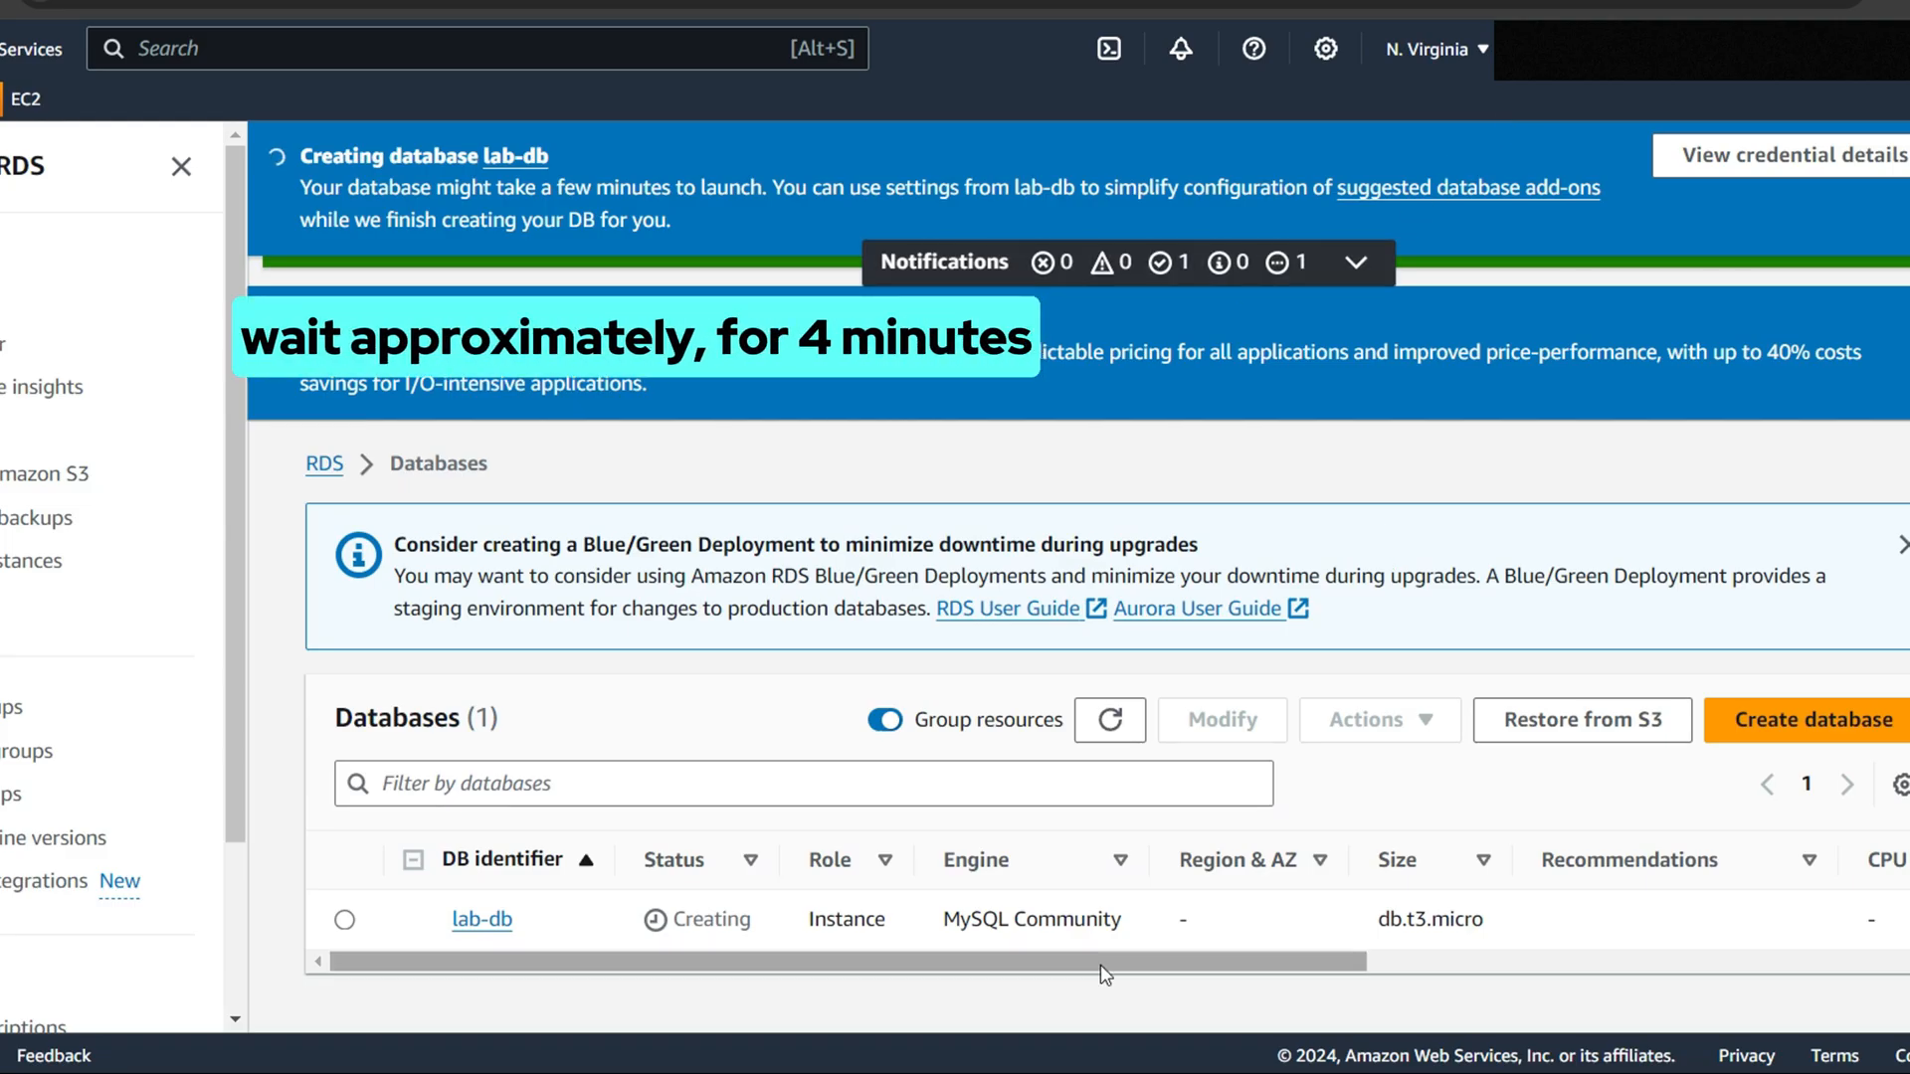
pyautogui.click(1120, 729)
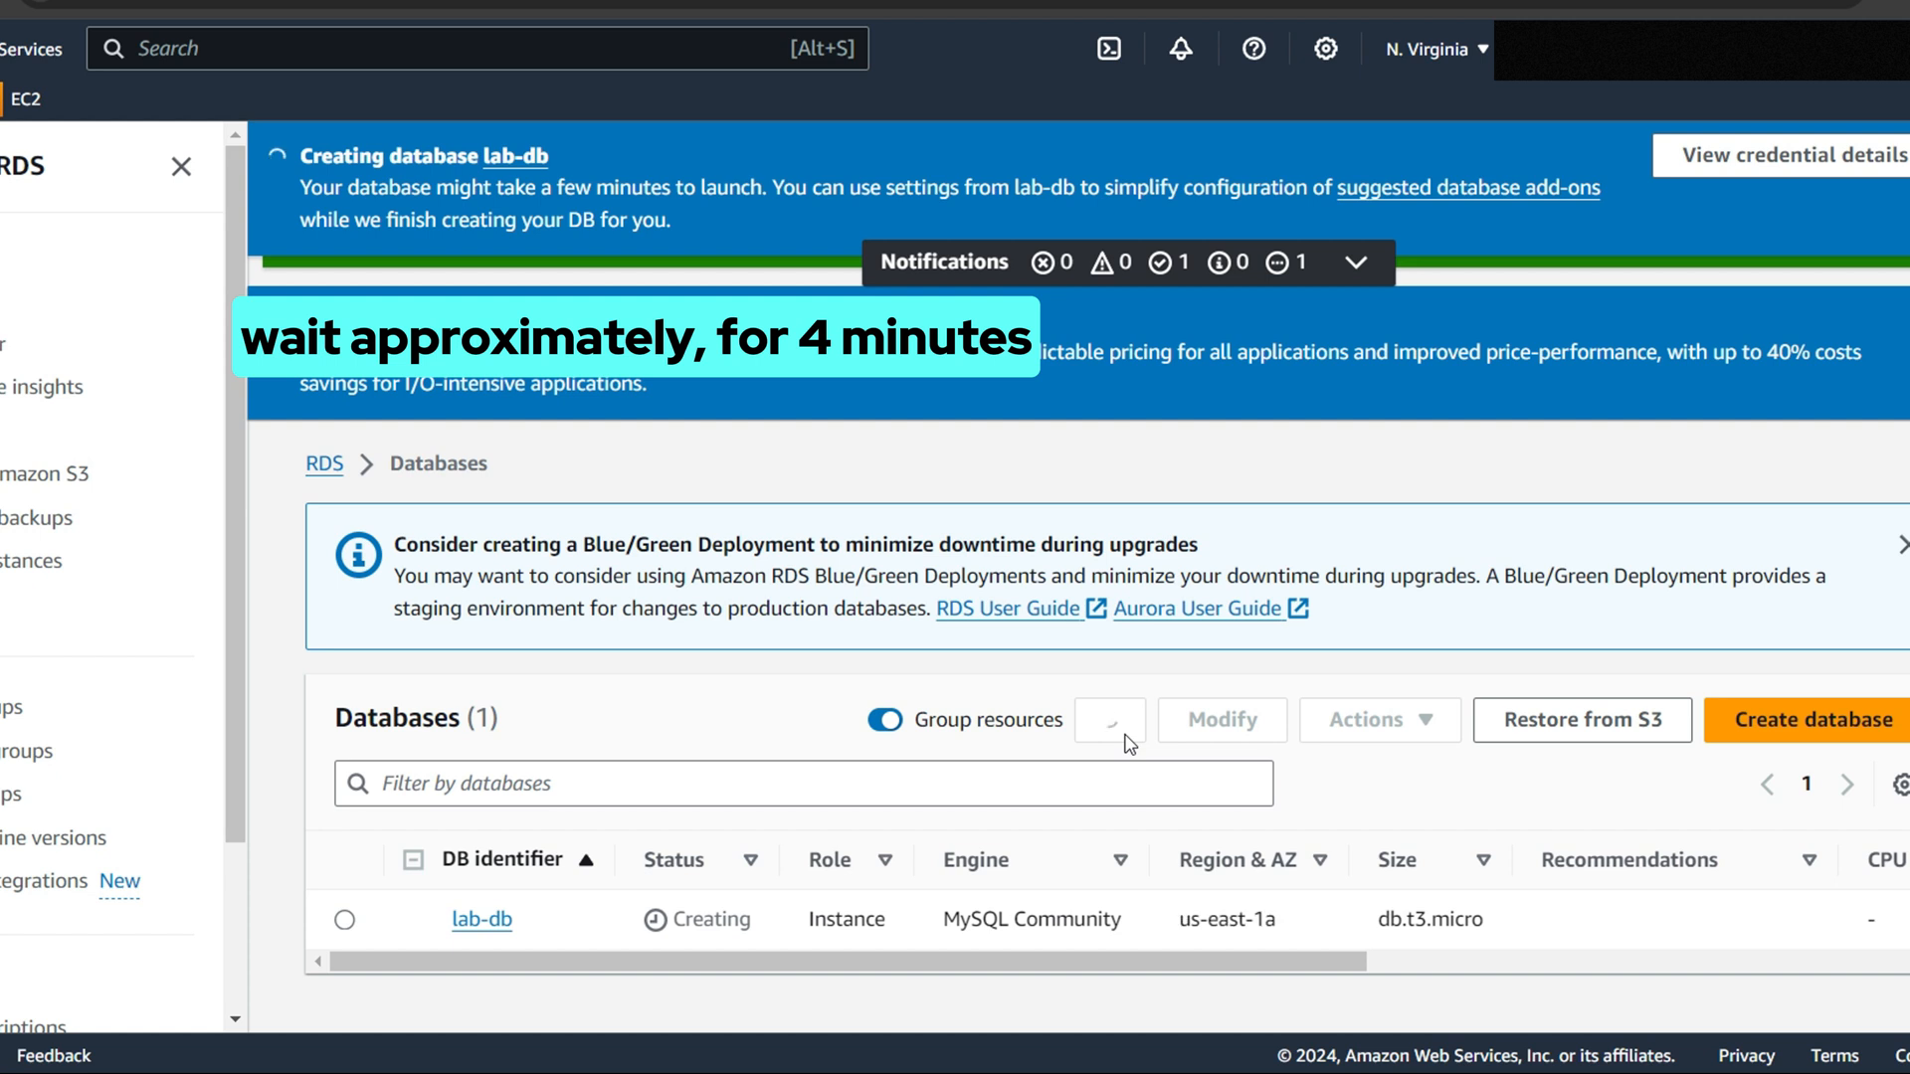
pyautogui.click(475, 923)
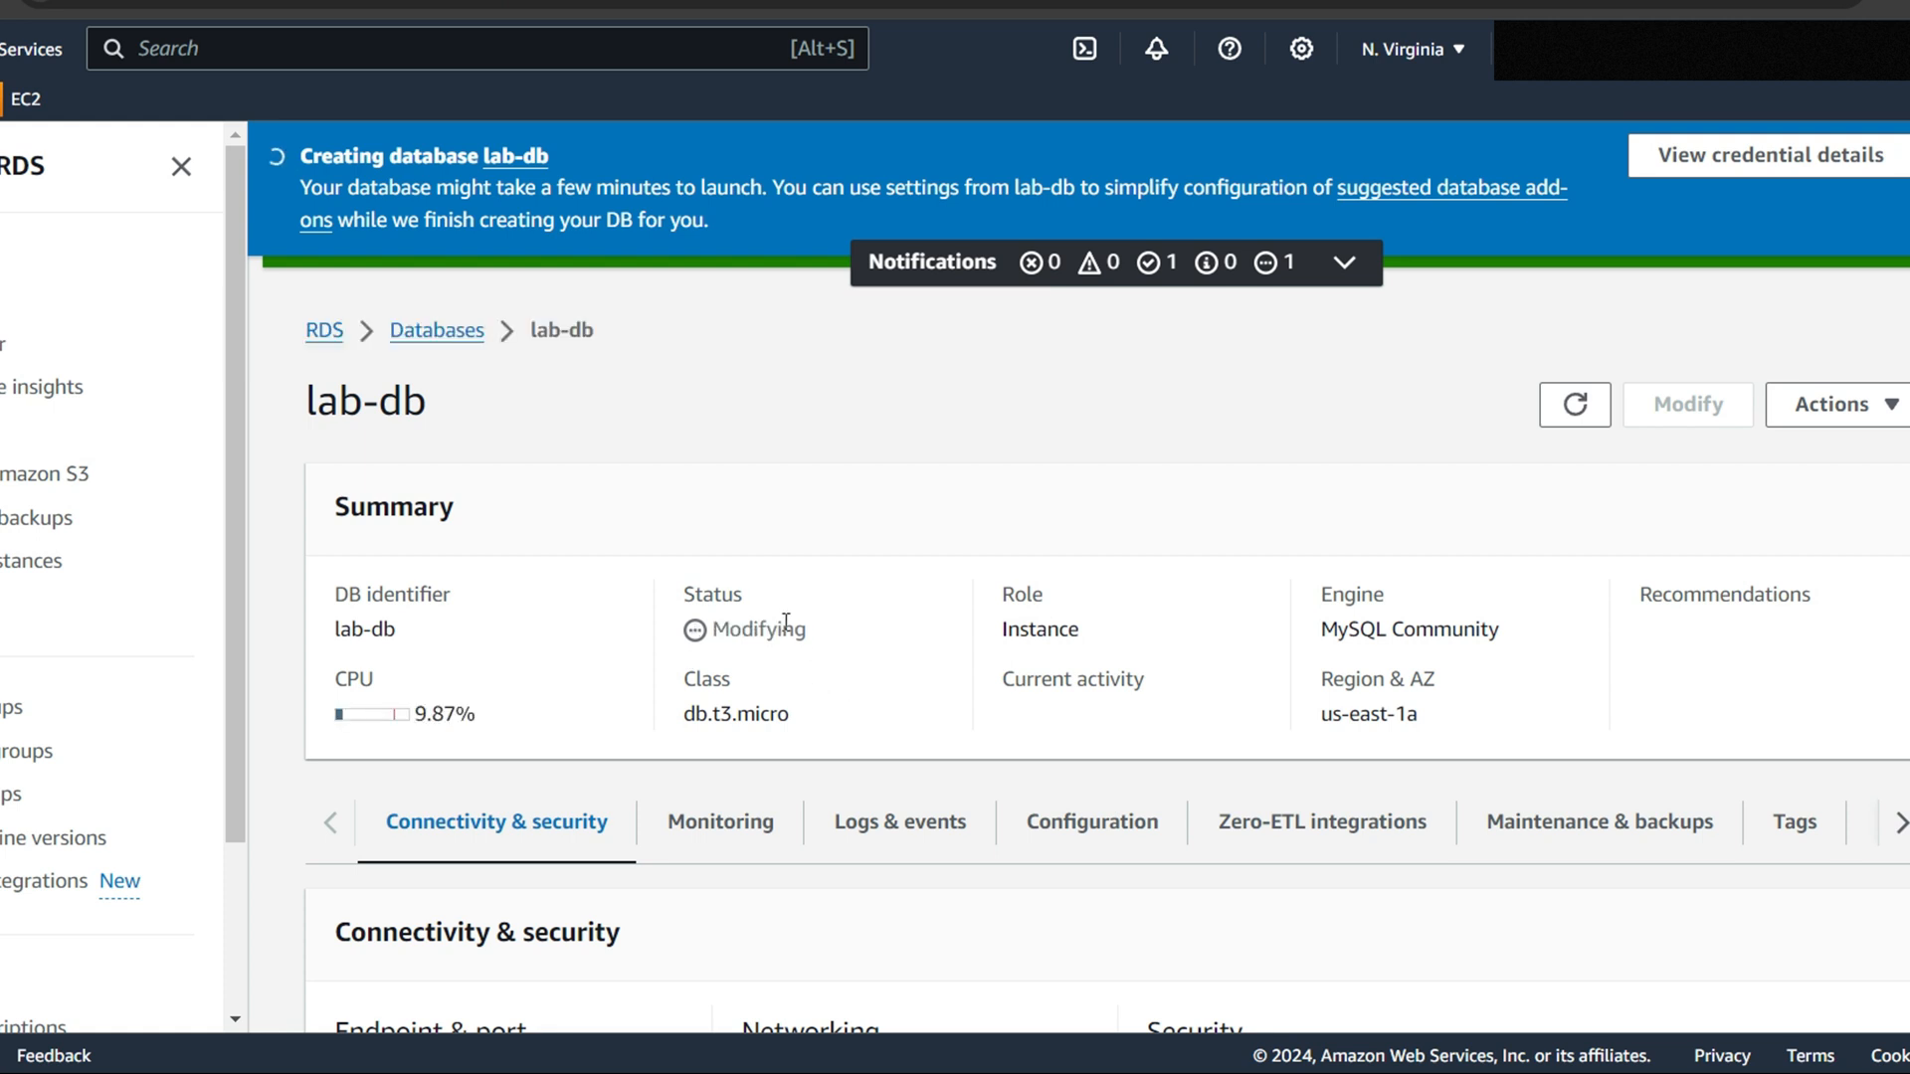
pyautogui.moveTo(694, 634); pyautogui.dragTo(875, 661)
pyautogui.click(874, 661)
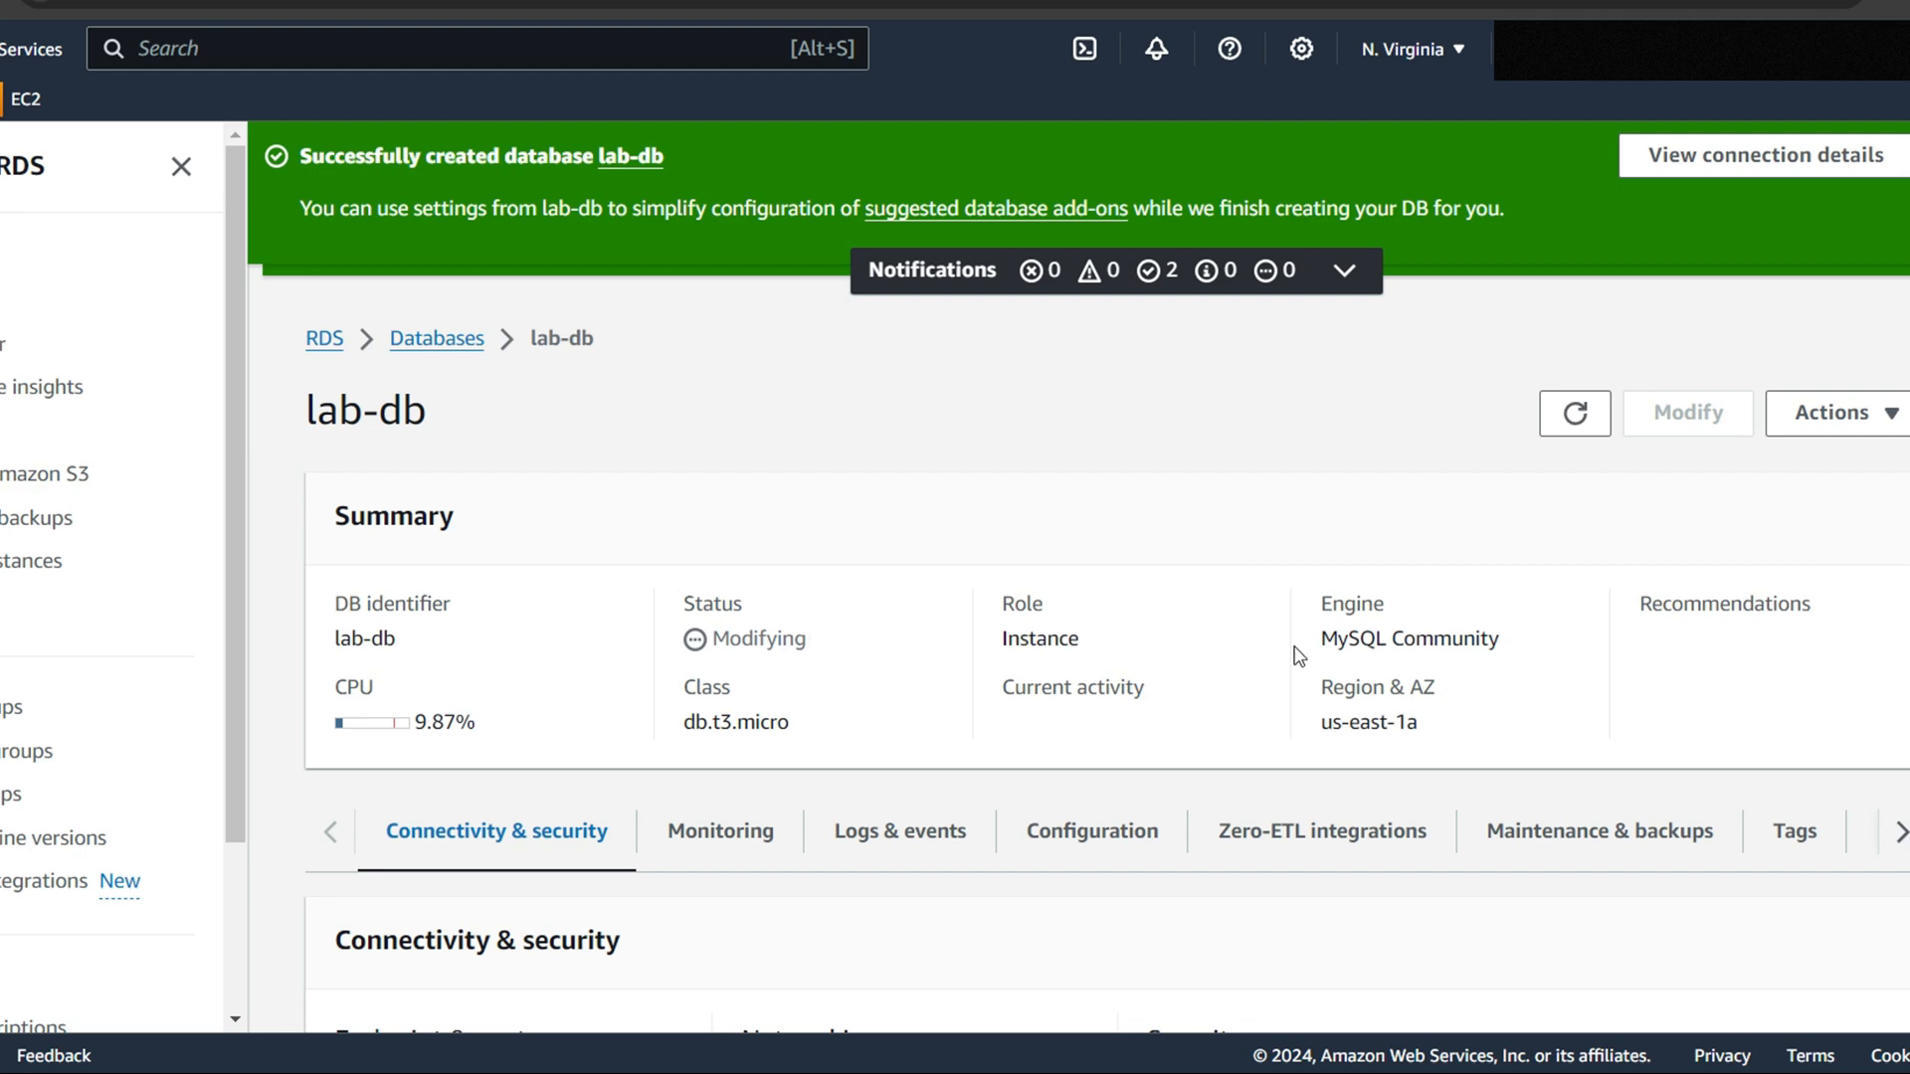
# Copy lab-db's endpoint address from its connectivity details
pyautogui.scroll(-2, 814, 781)
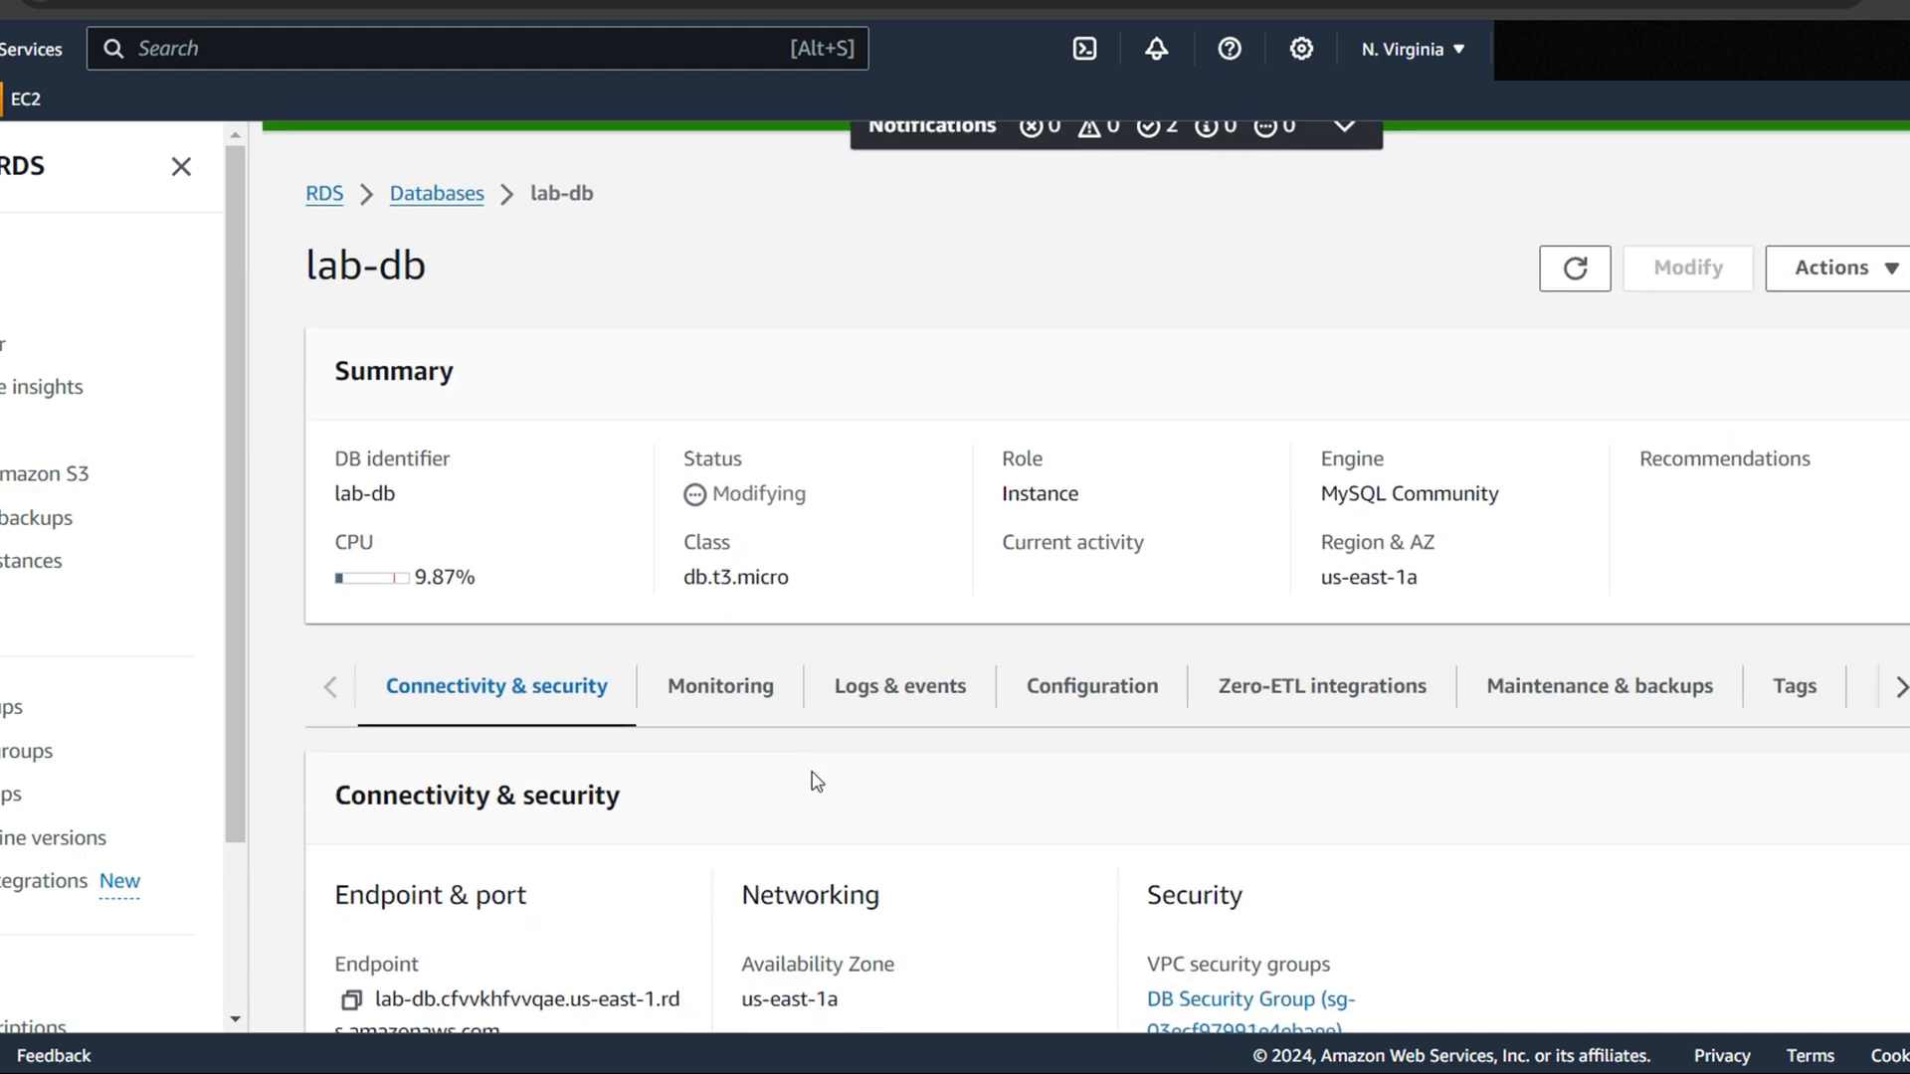
pyautogui.scroll(-4, 718, 884)
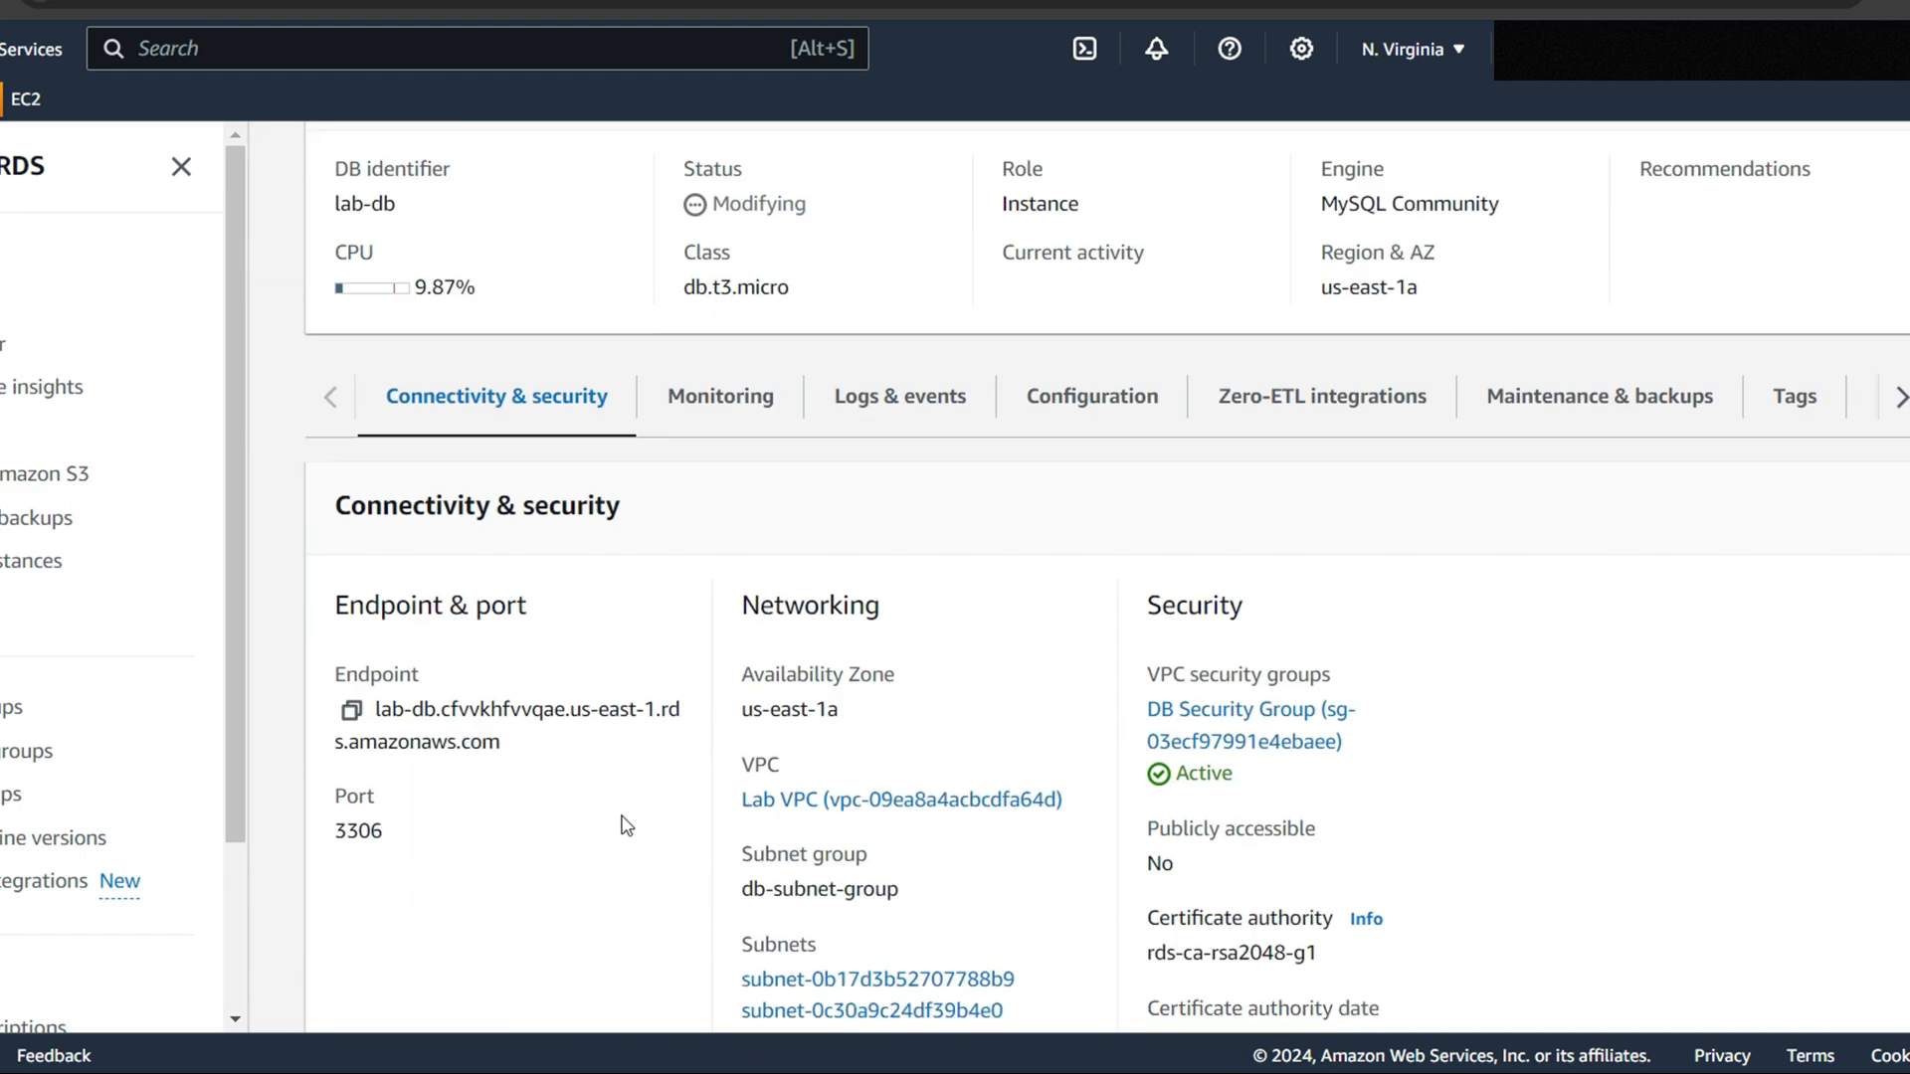
pyautogui.click(350, 710)
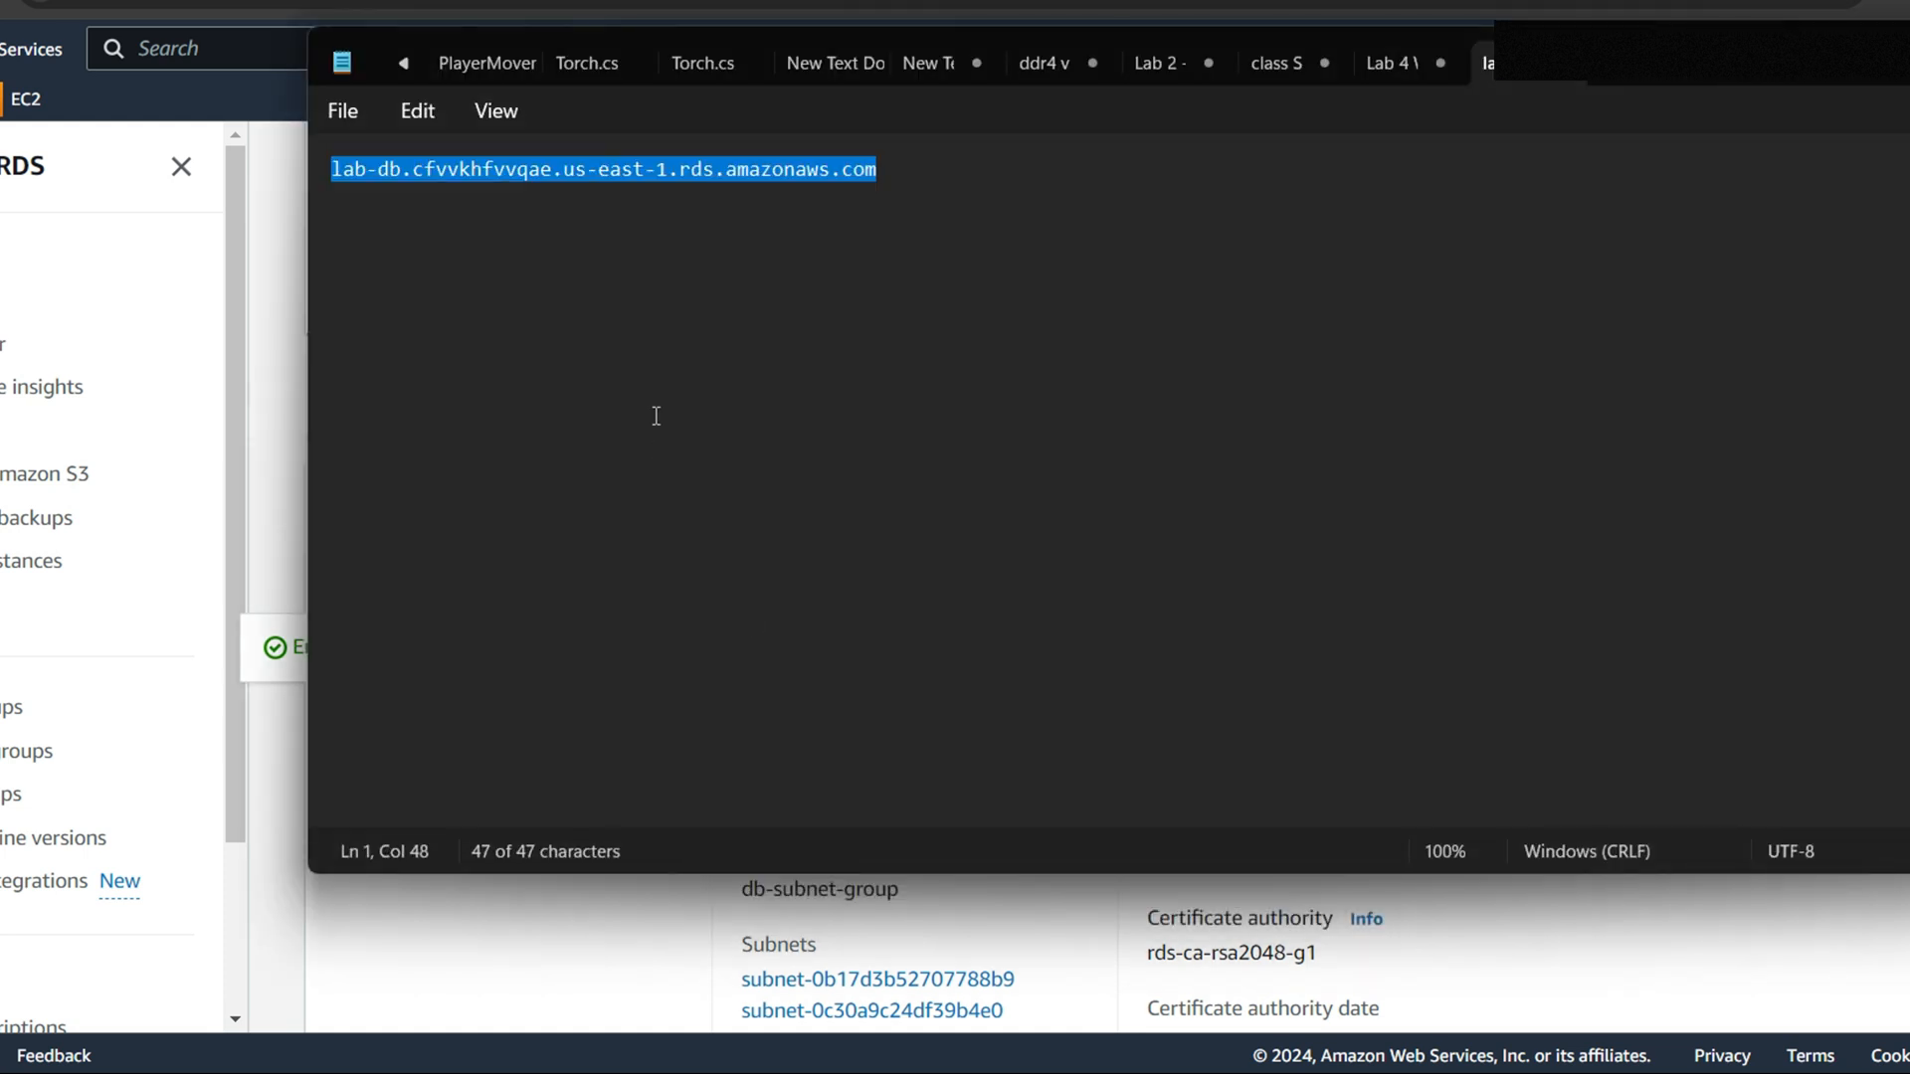
# Keep the endpoint in the text note and return to the lab instructions page
pyautogui.click(969, 165)
pyautogui.hotkey('ctrl', 'a')
pyautogui.click(913, 282)
pyautogui.hotkey('ctrl', 'a')
pyautogui.click(945, 234)
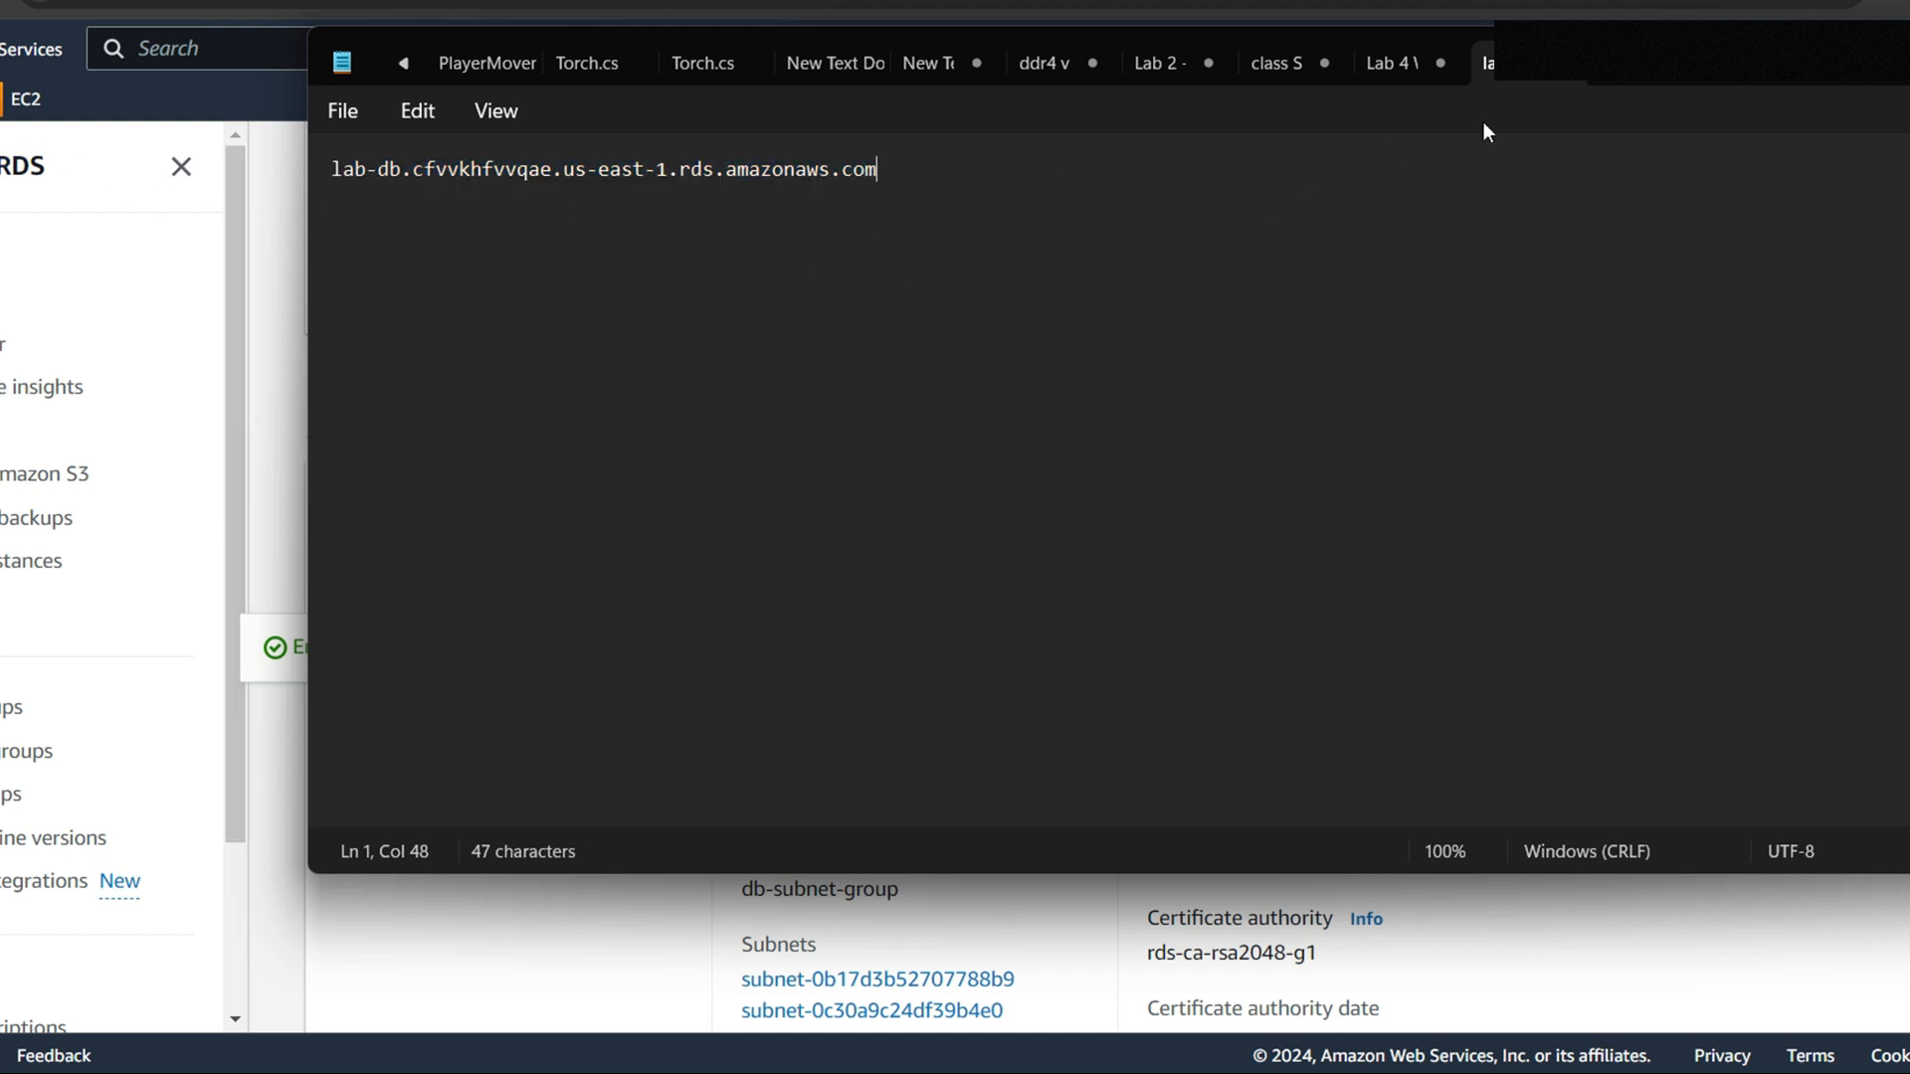
pyautogui.hotkey('alt', 'Tab')
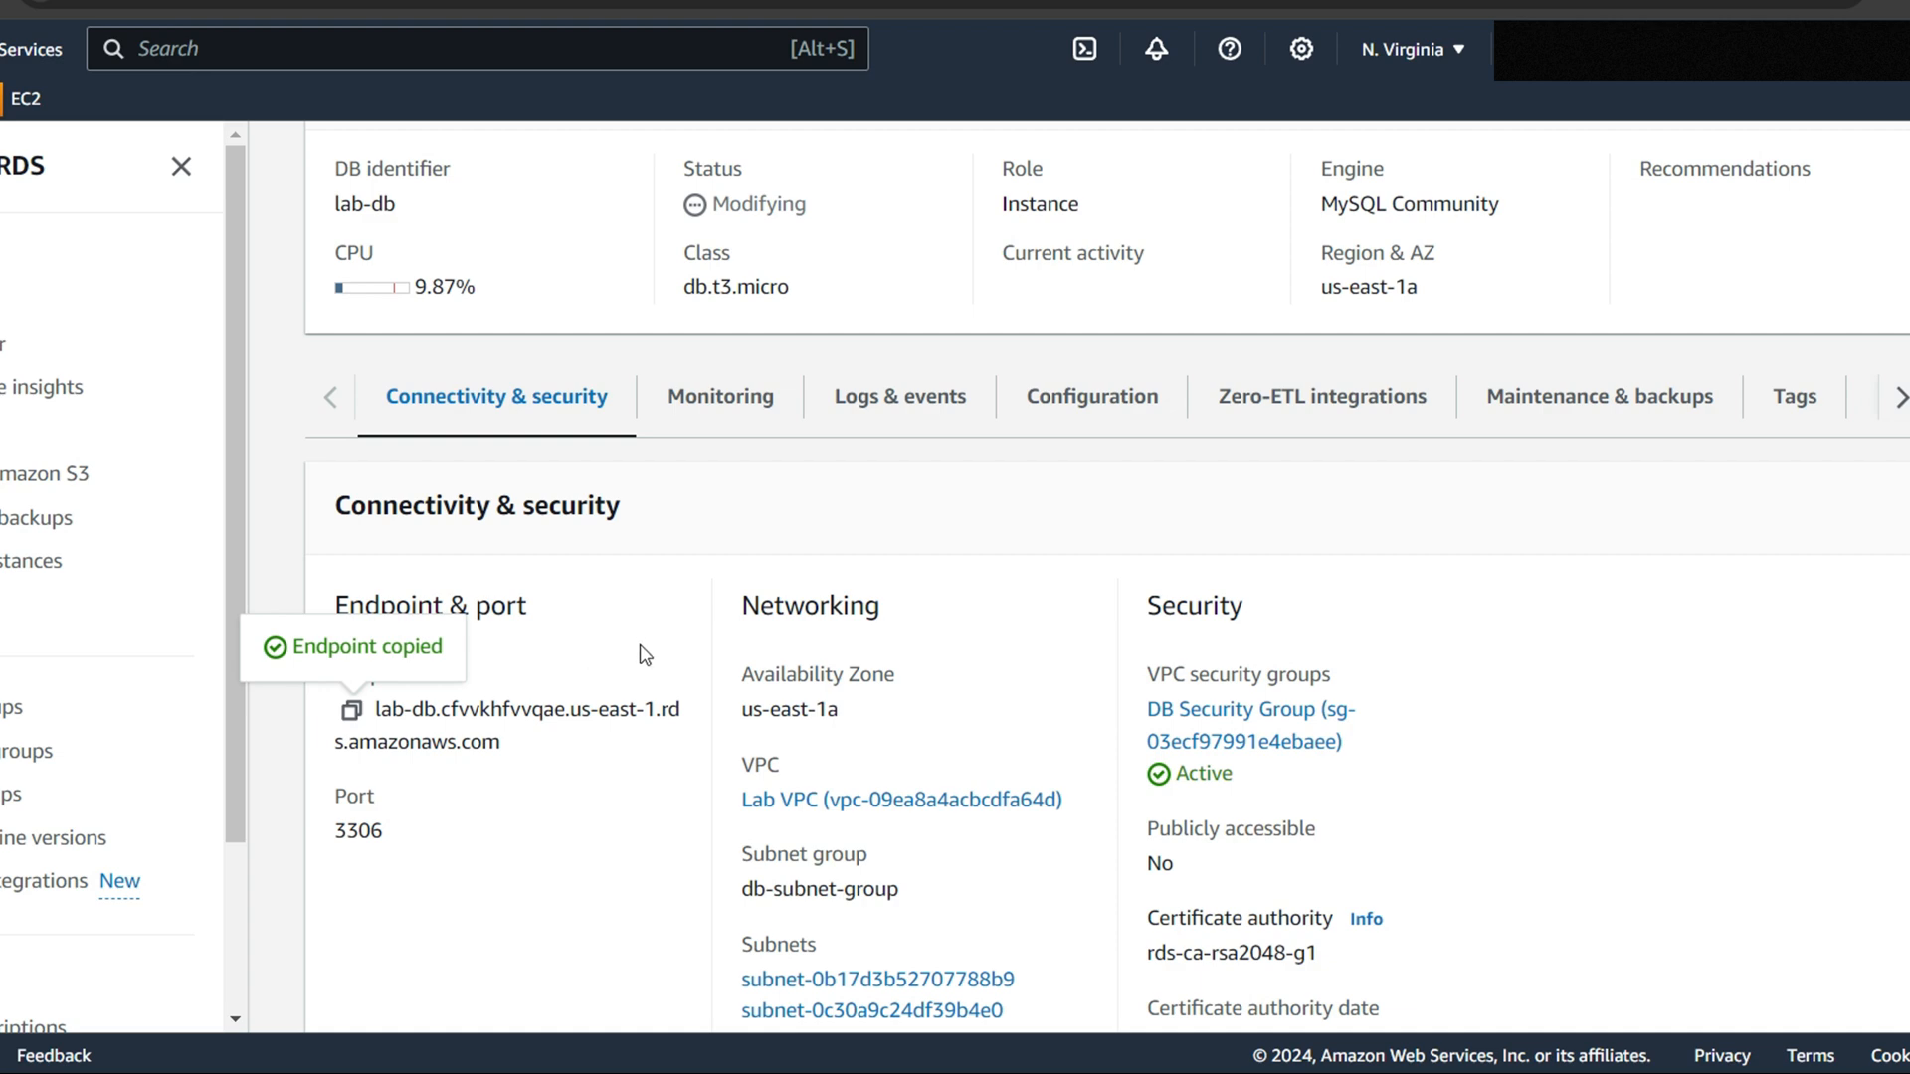
pyautogui.hotkey('alt', 'Tab')
# Reveal the AWS lab credentials, grab the WebServer IP 44.203.108.83, and start a new browser tab
pyautogui.click(1378, 32)
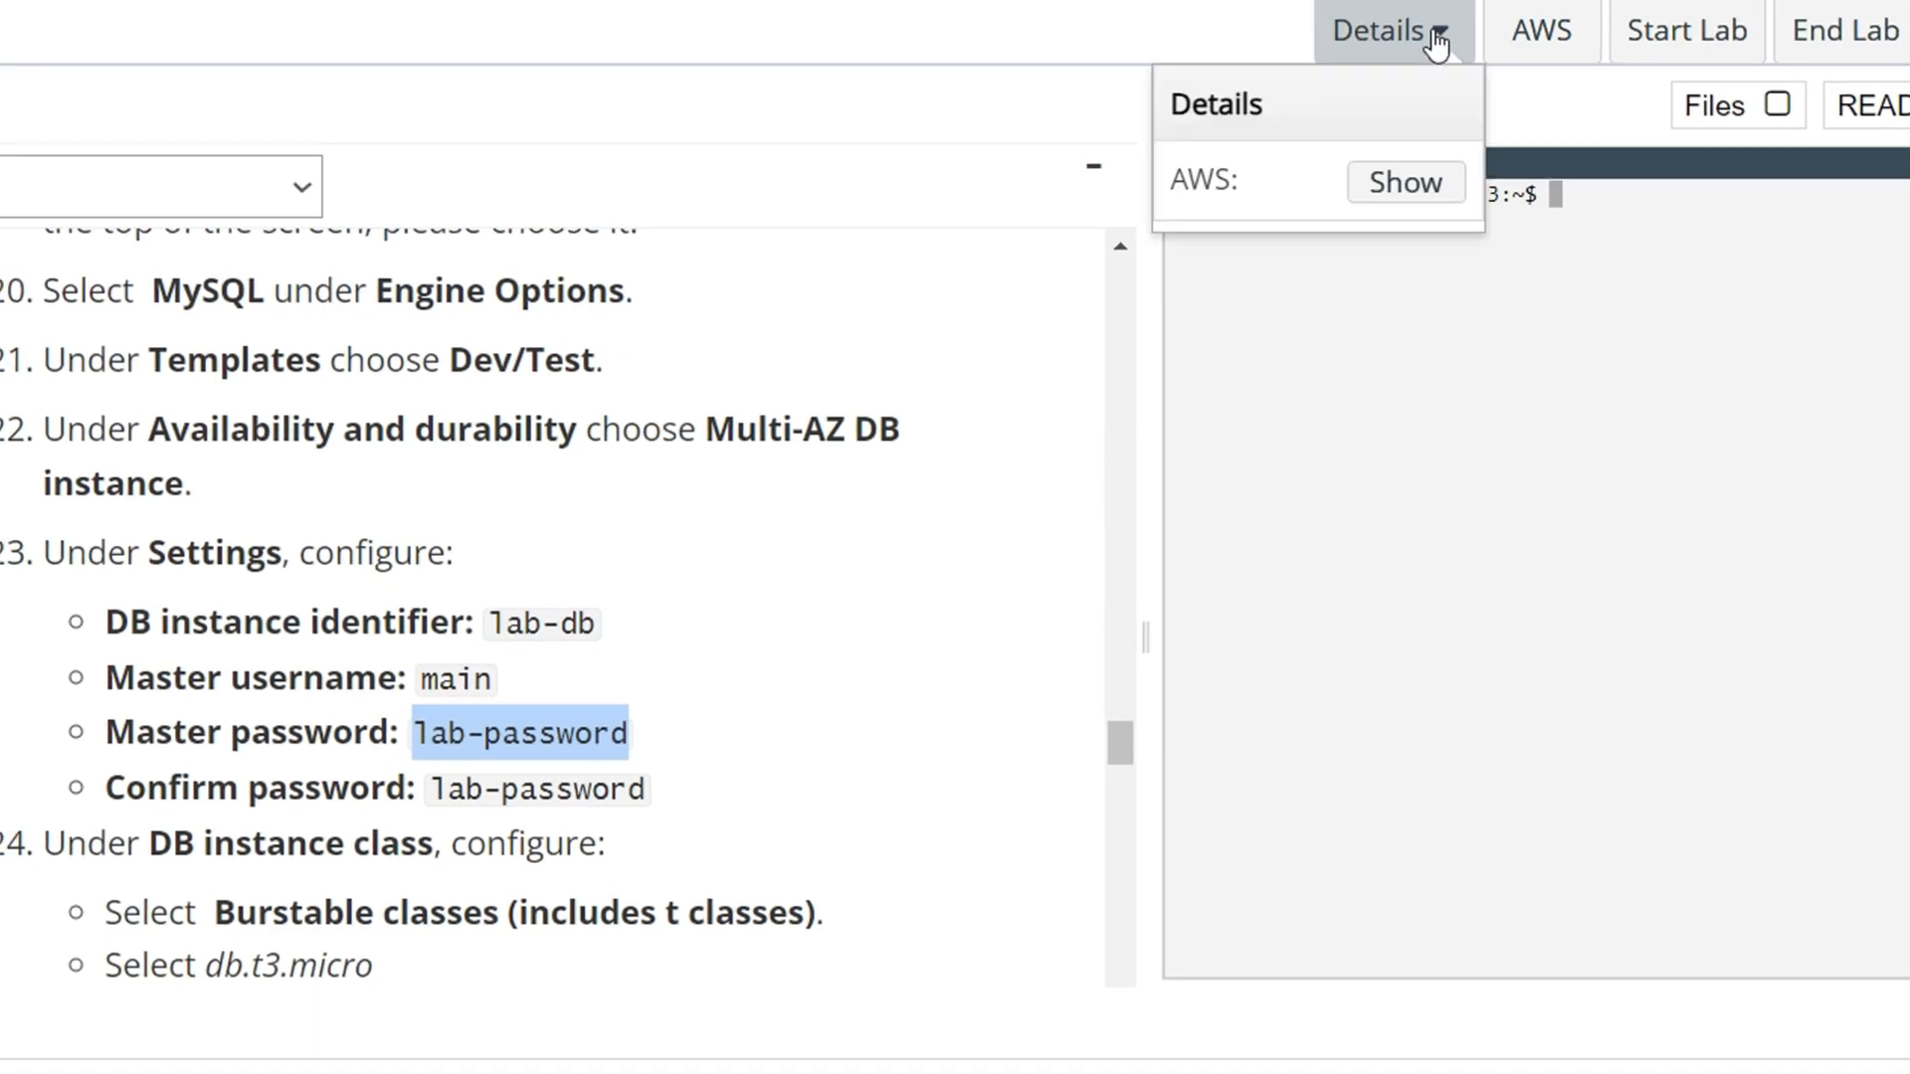
pyautogui.click(1408, 181)
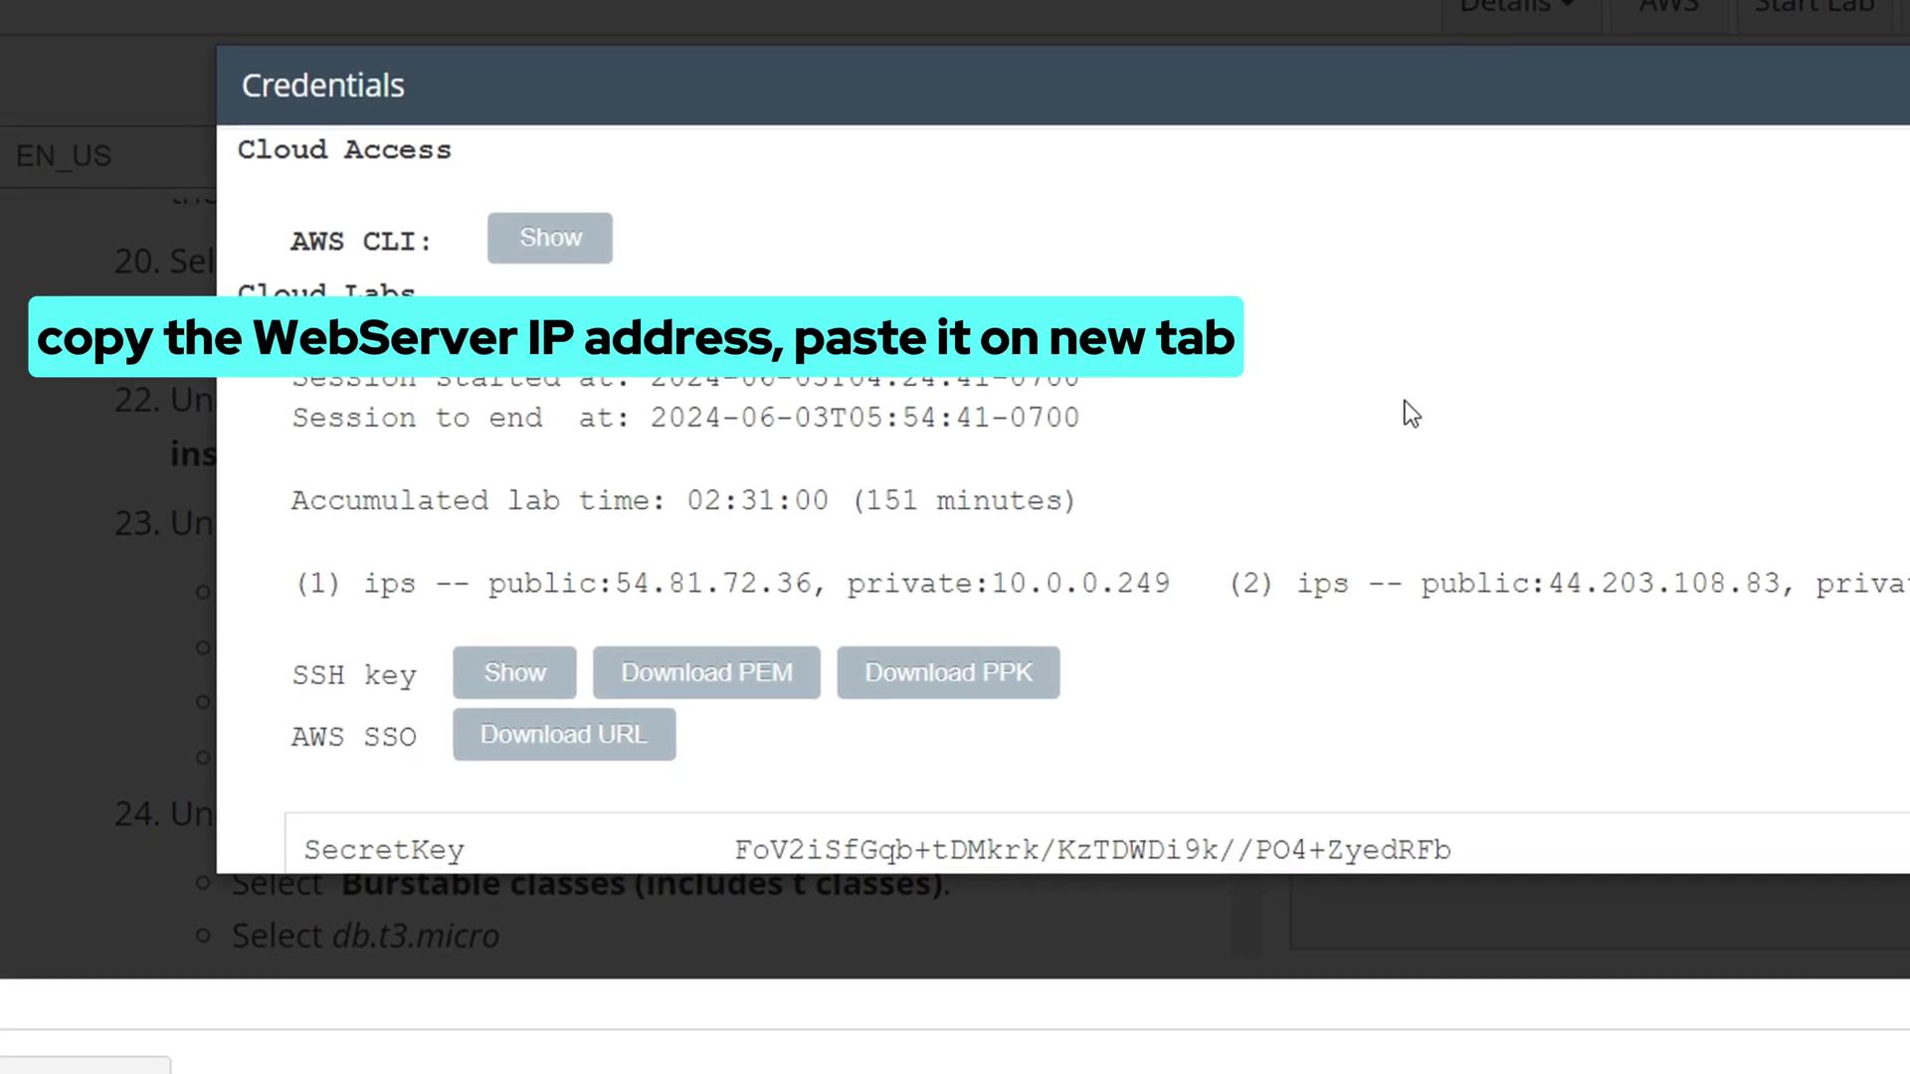
pyautogui.scroll(-4, 1138, 407)
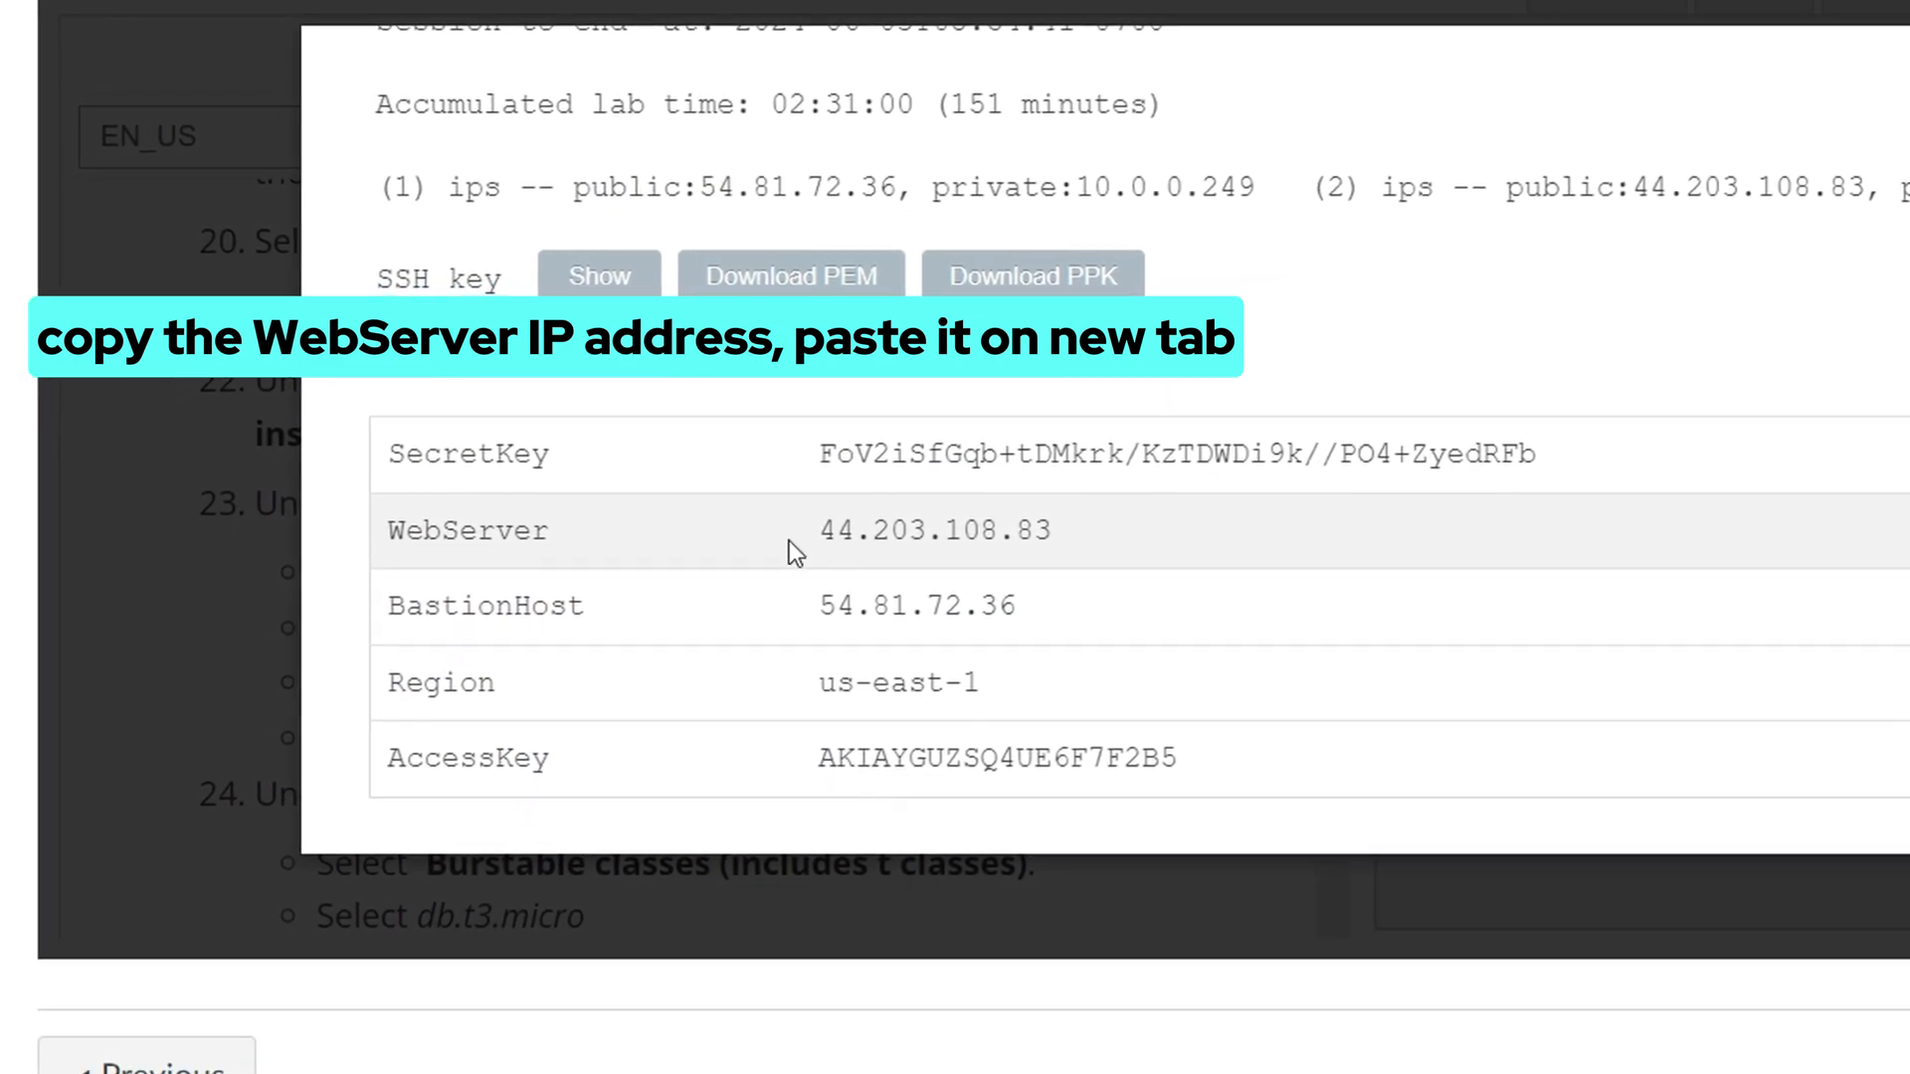
pyautogui.moveTo(801, 537); pyautogui.dragTo(1088, 546)
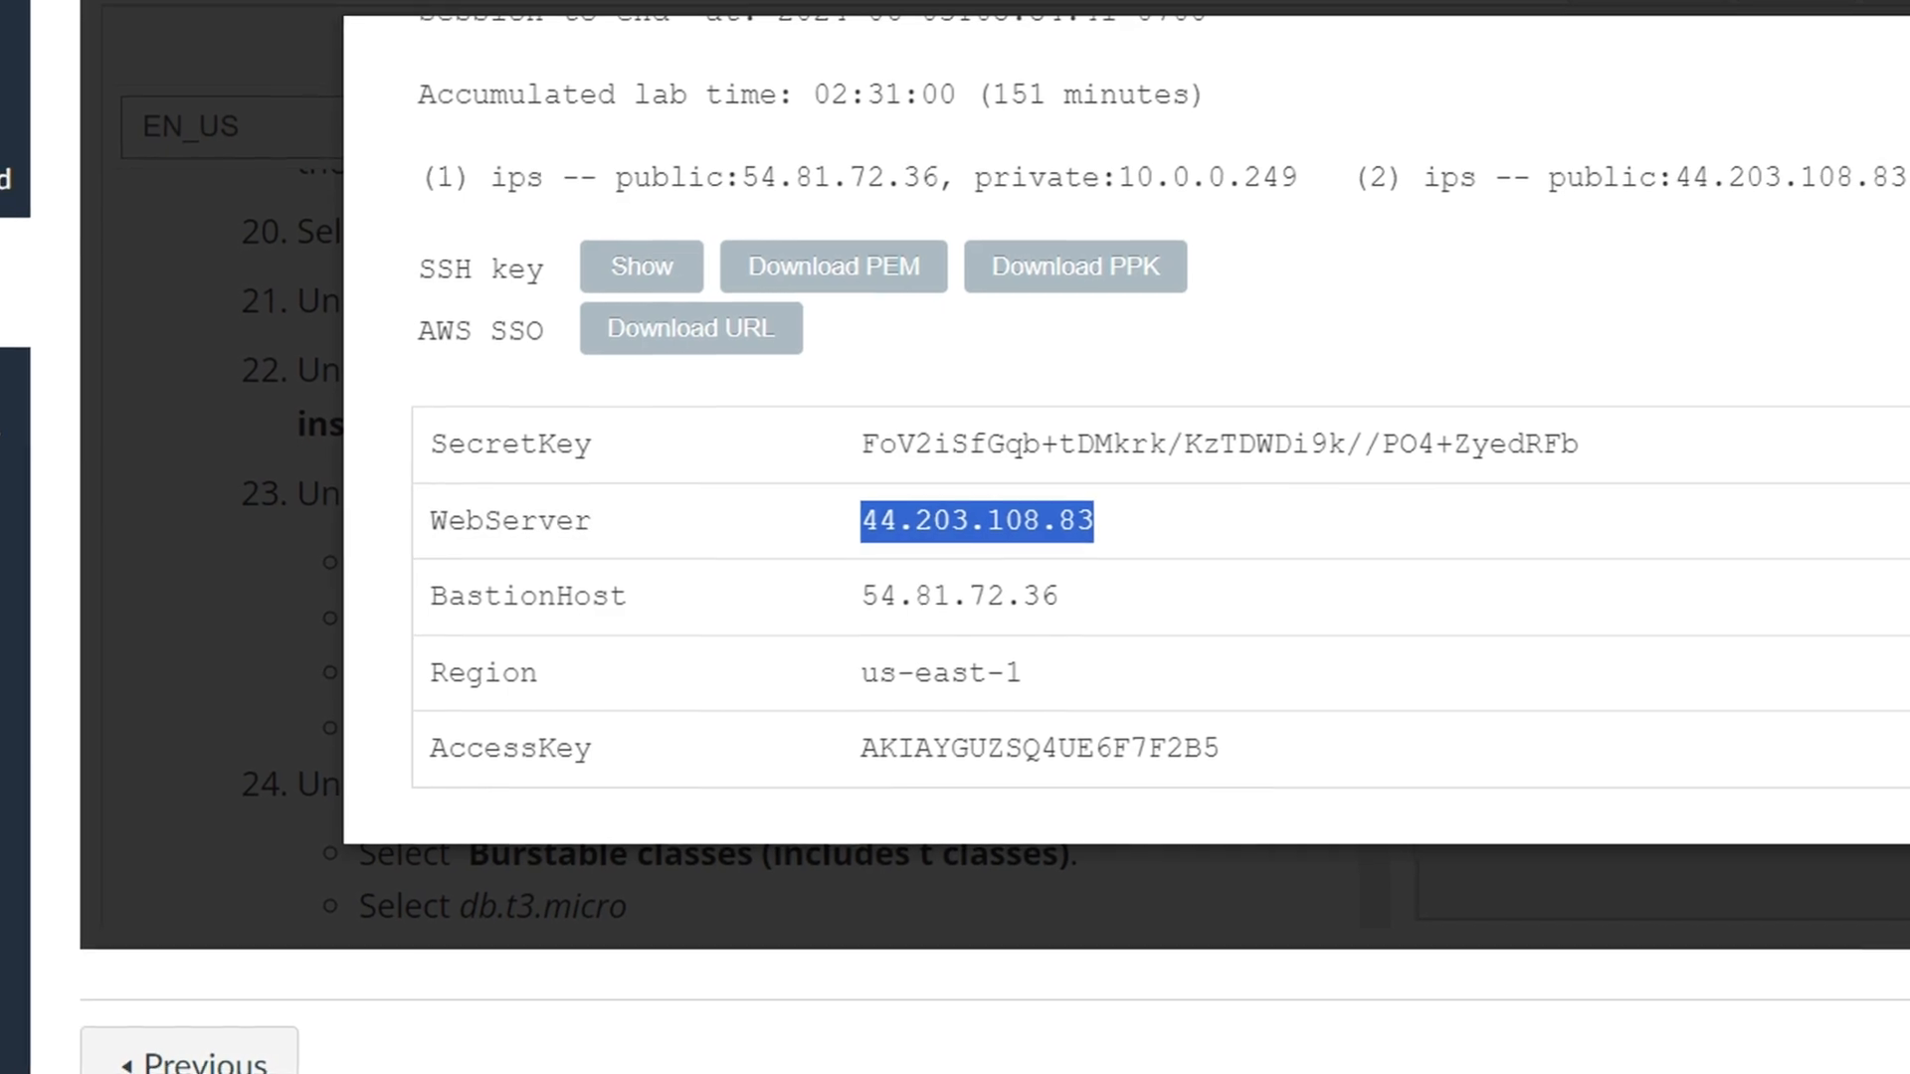
pyautogui.click(627, 2)
# Load the web server at 44.203.108.83 using the copied IP
pyautogui.hotkey('ctrl', 'v')
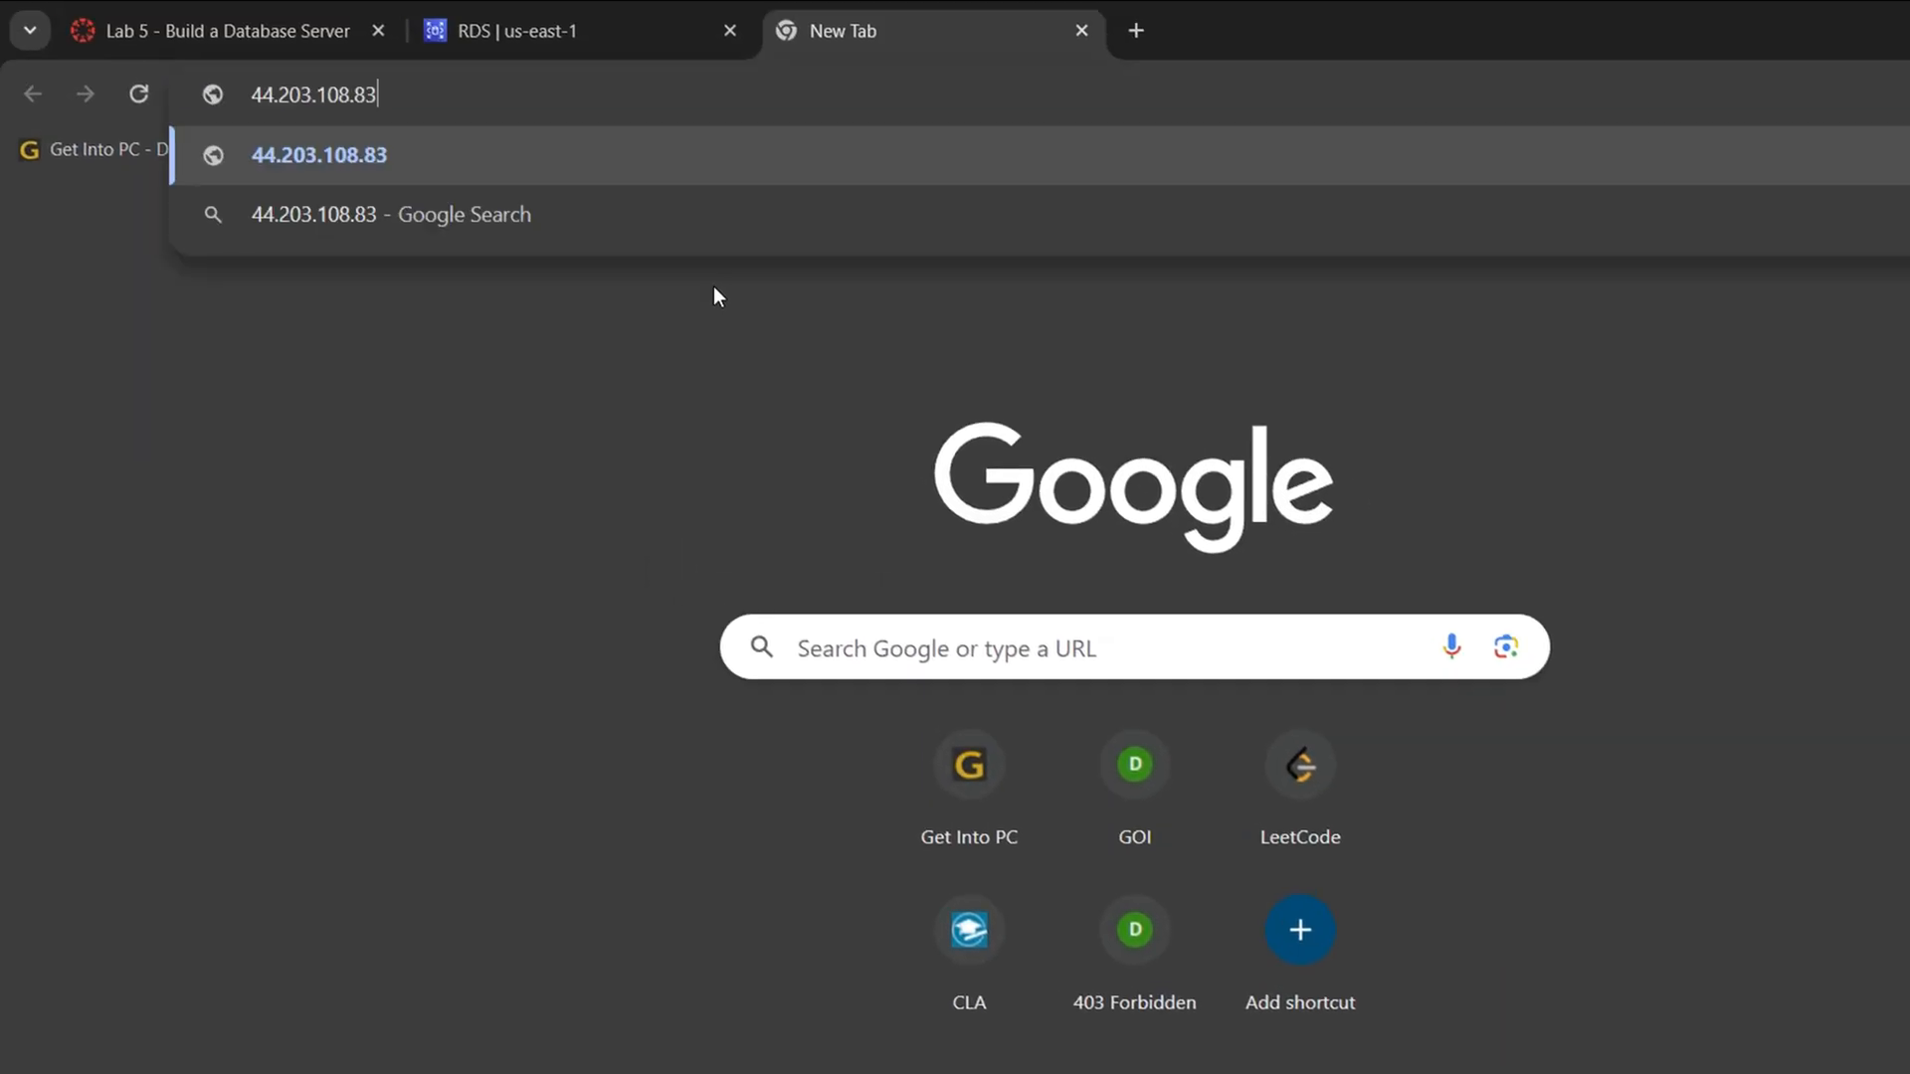
pyautogui.press('Return')
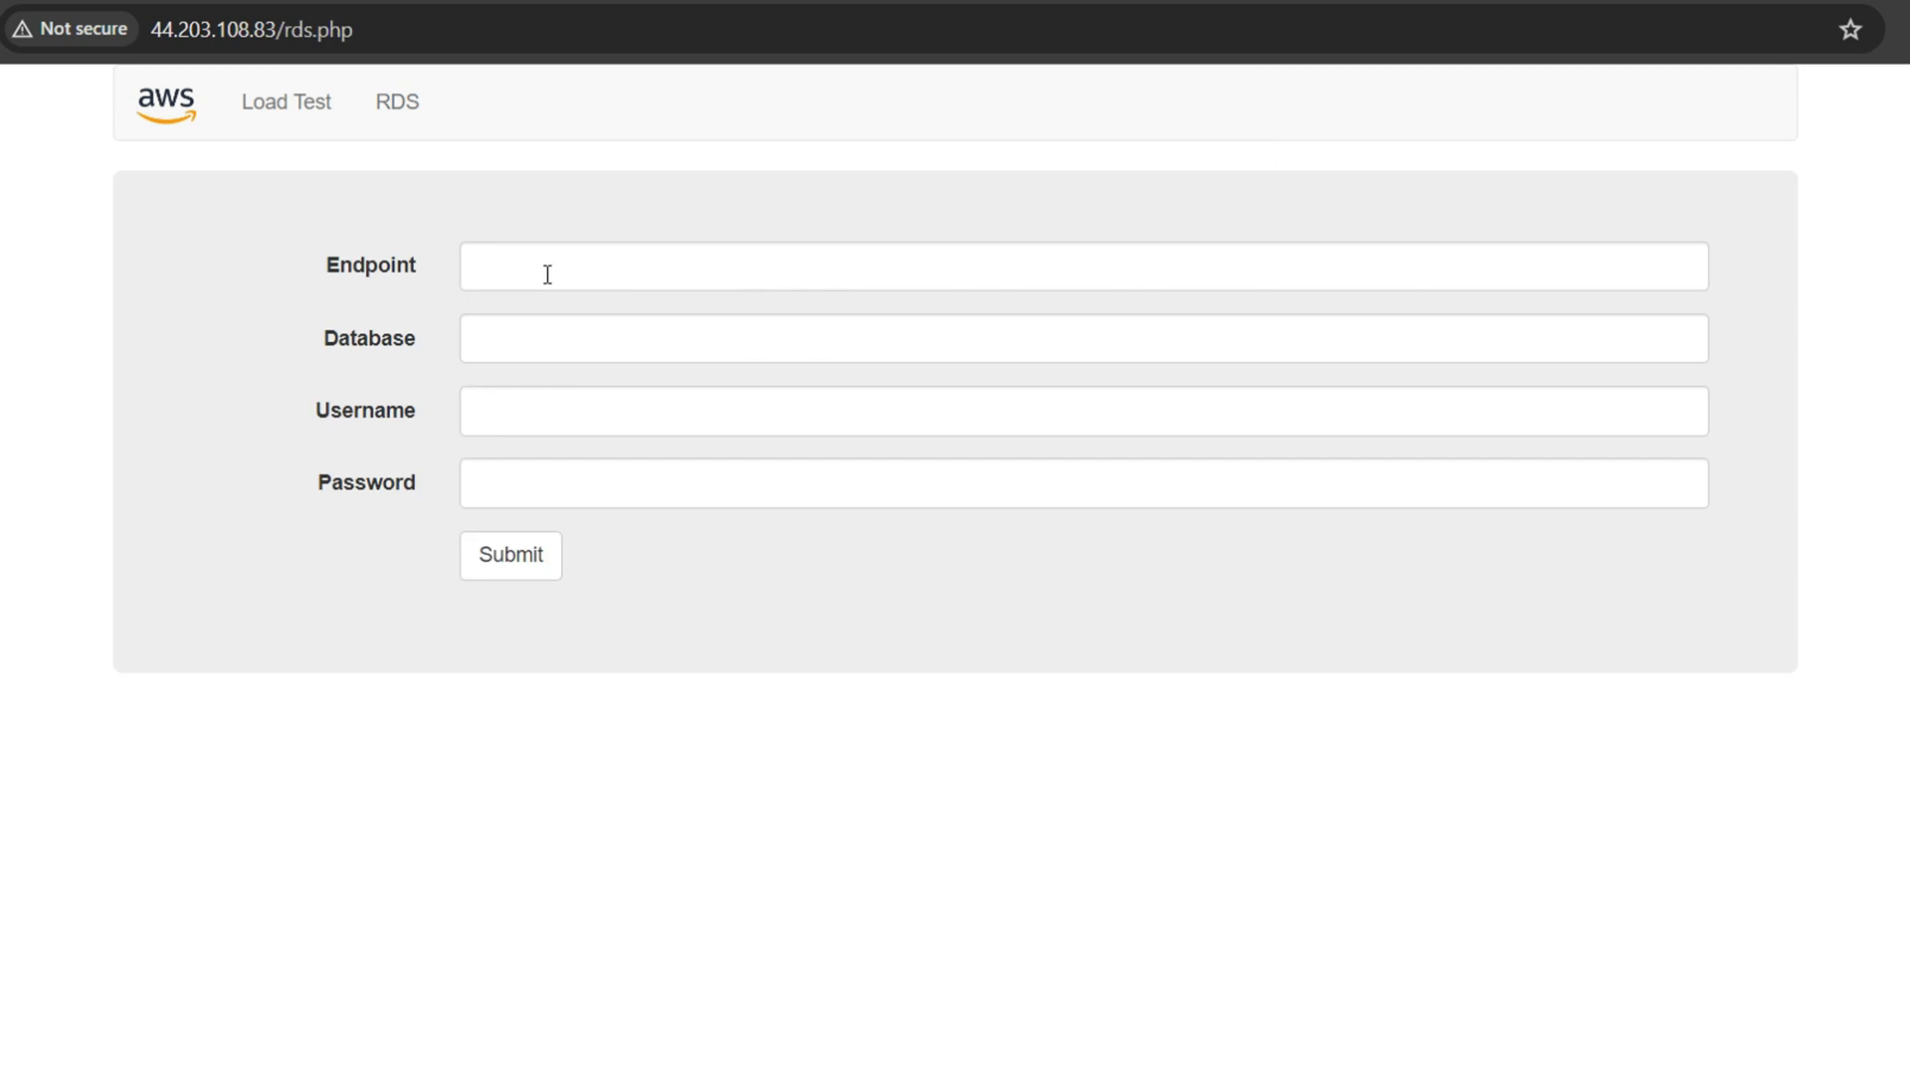
# Submit the lab-db endpoint, database lab, username main and the lab password in the RDS form
pyautogui.click(550, 275)
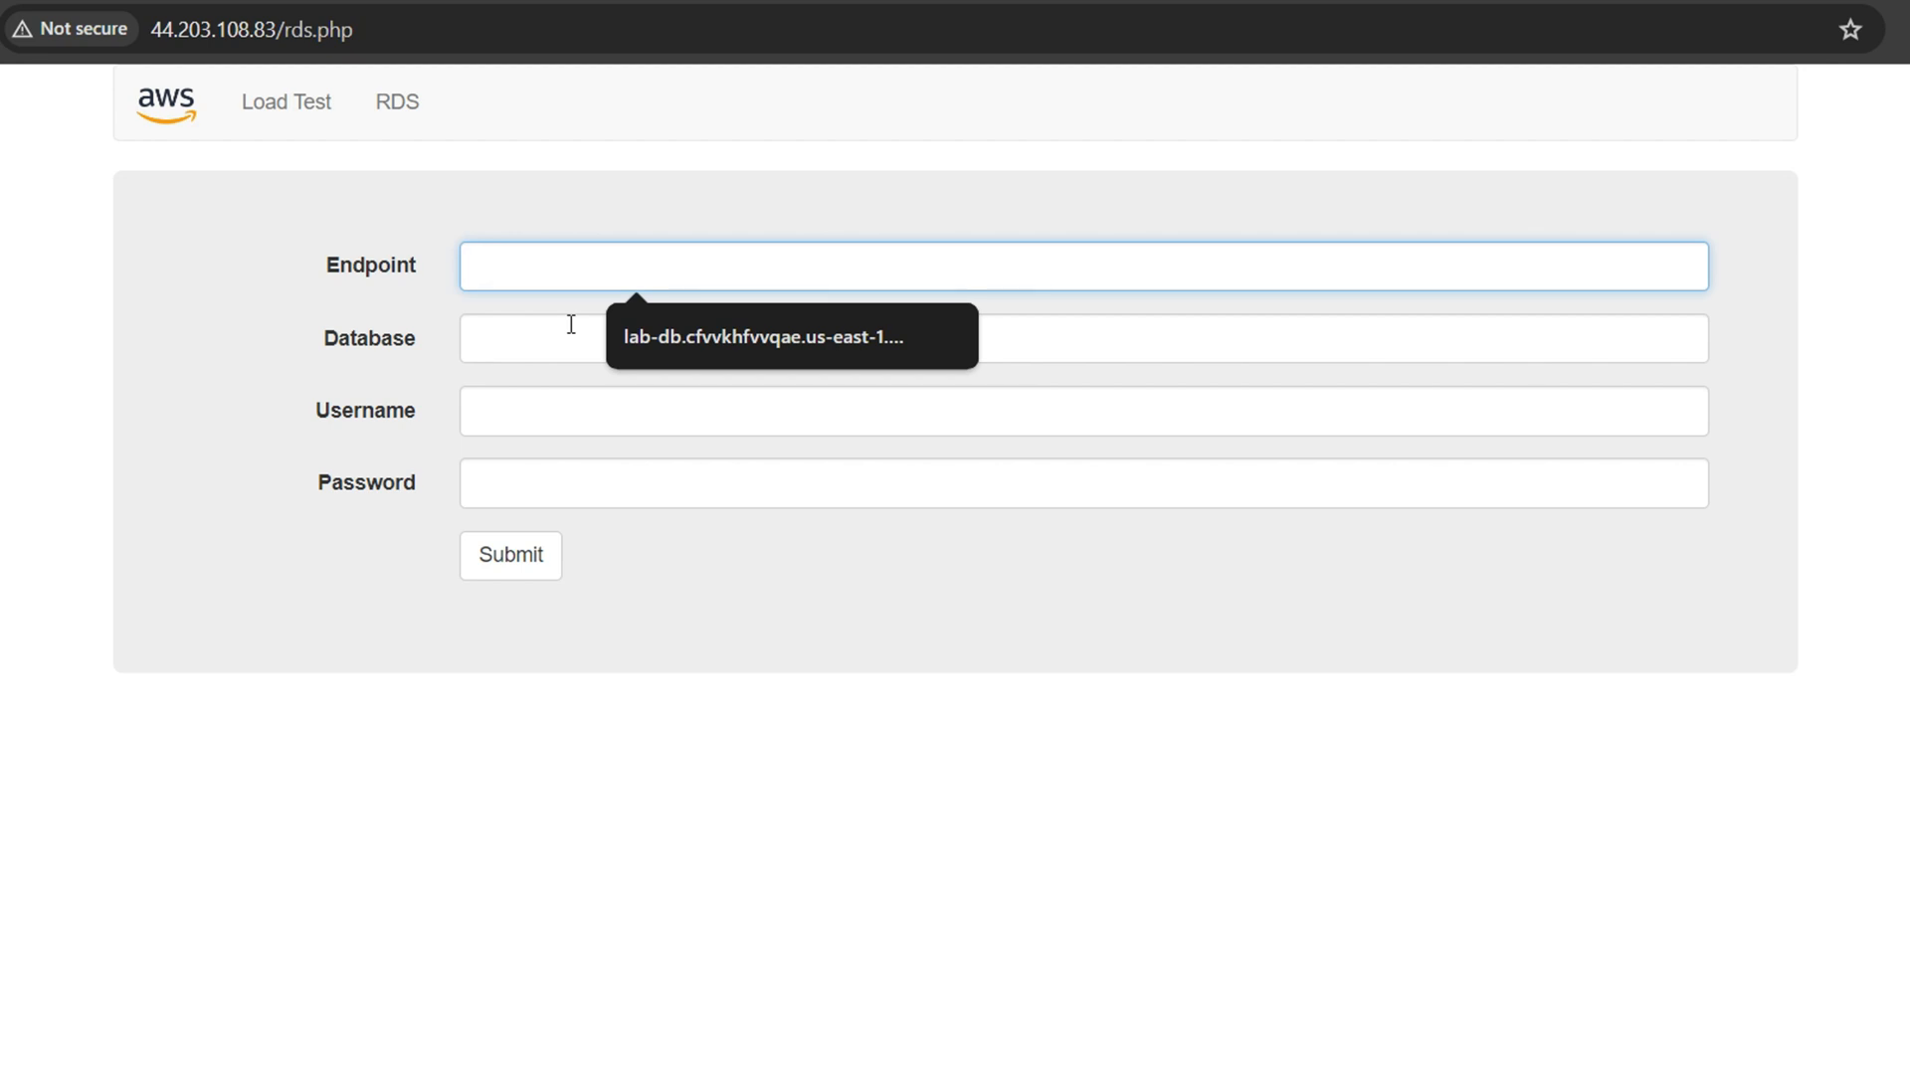
pyautogui.hotkey('ctrl', 'v')
pyautogui.click(657, 332)
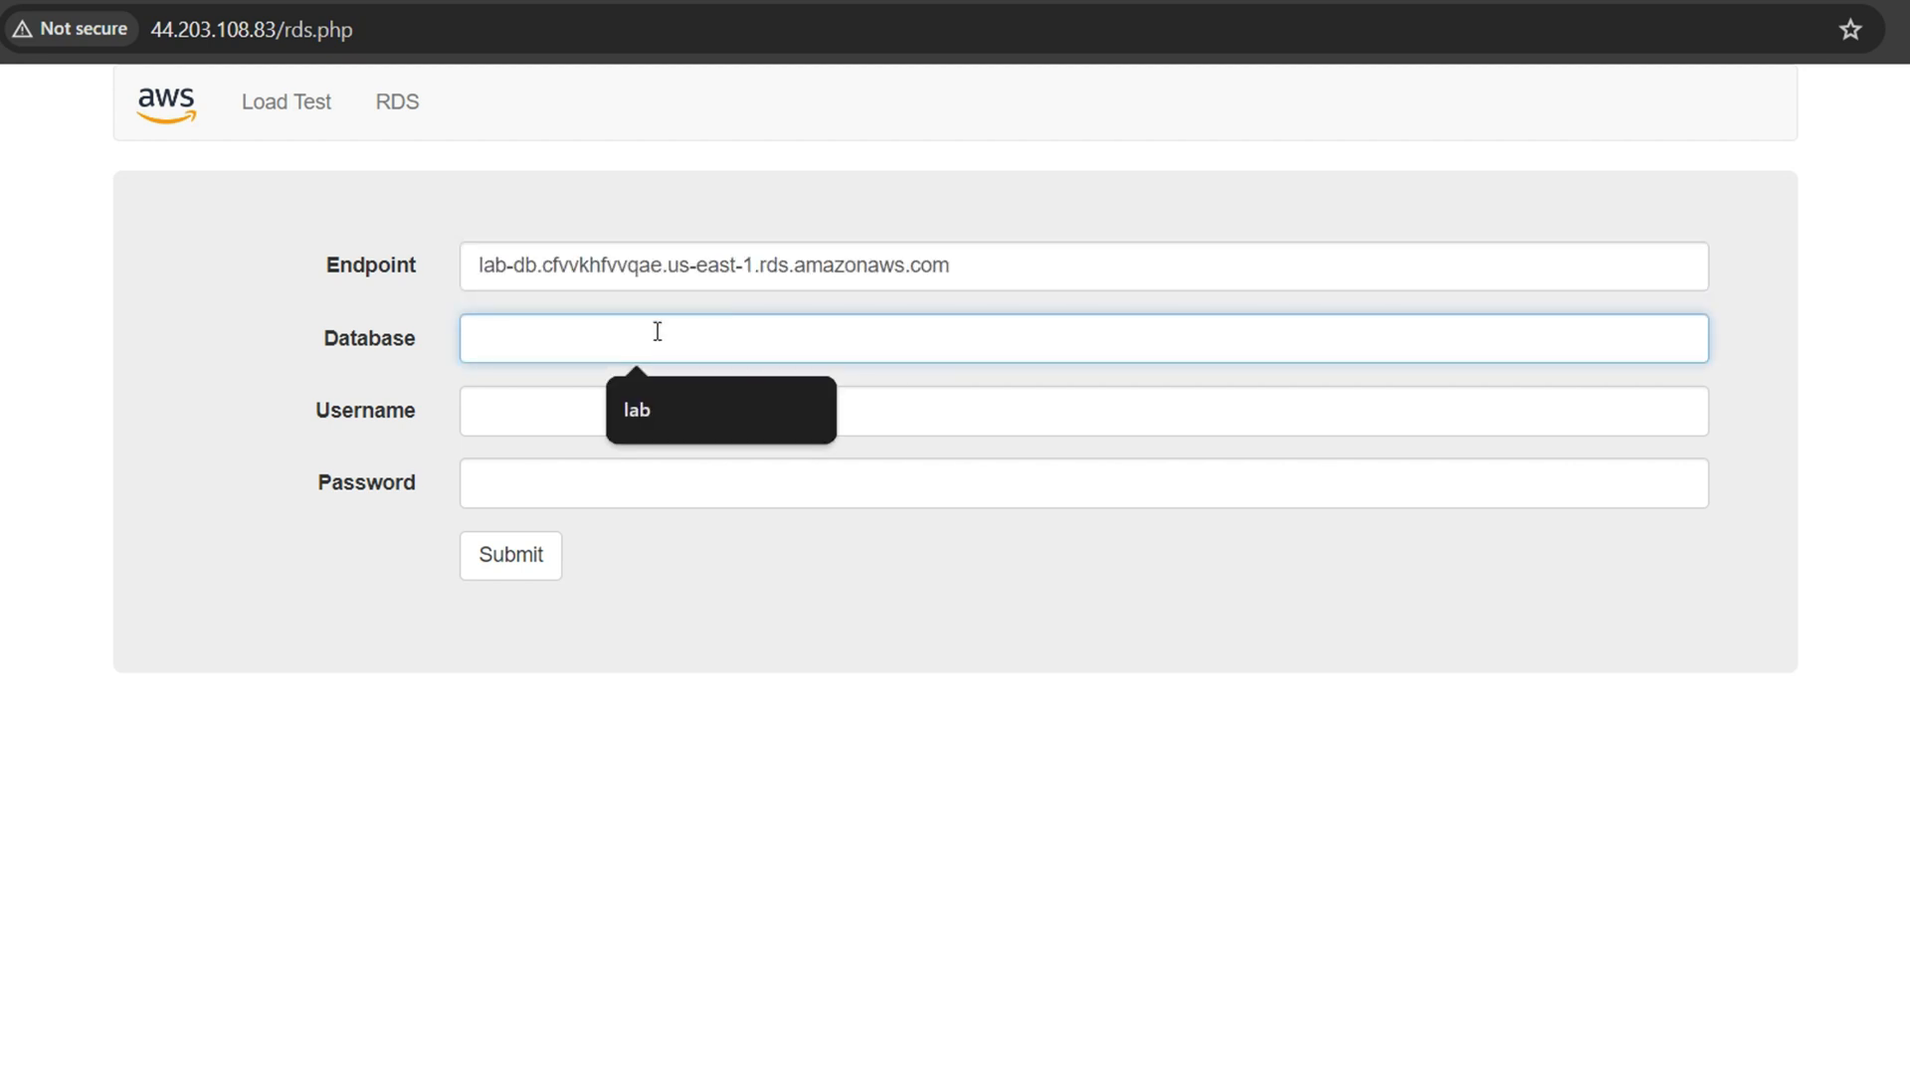
pyautogui.click(656, 437)
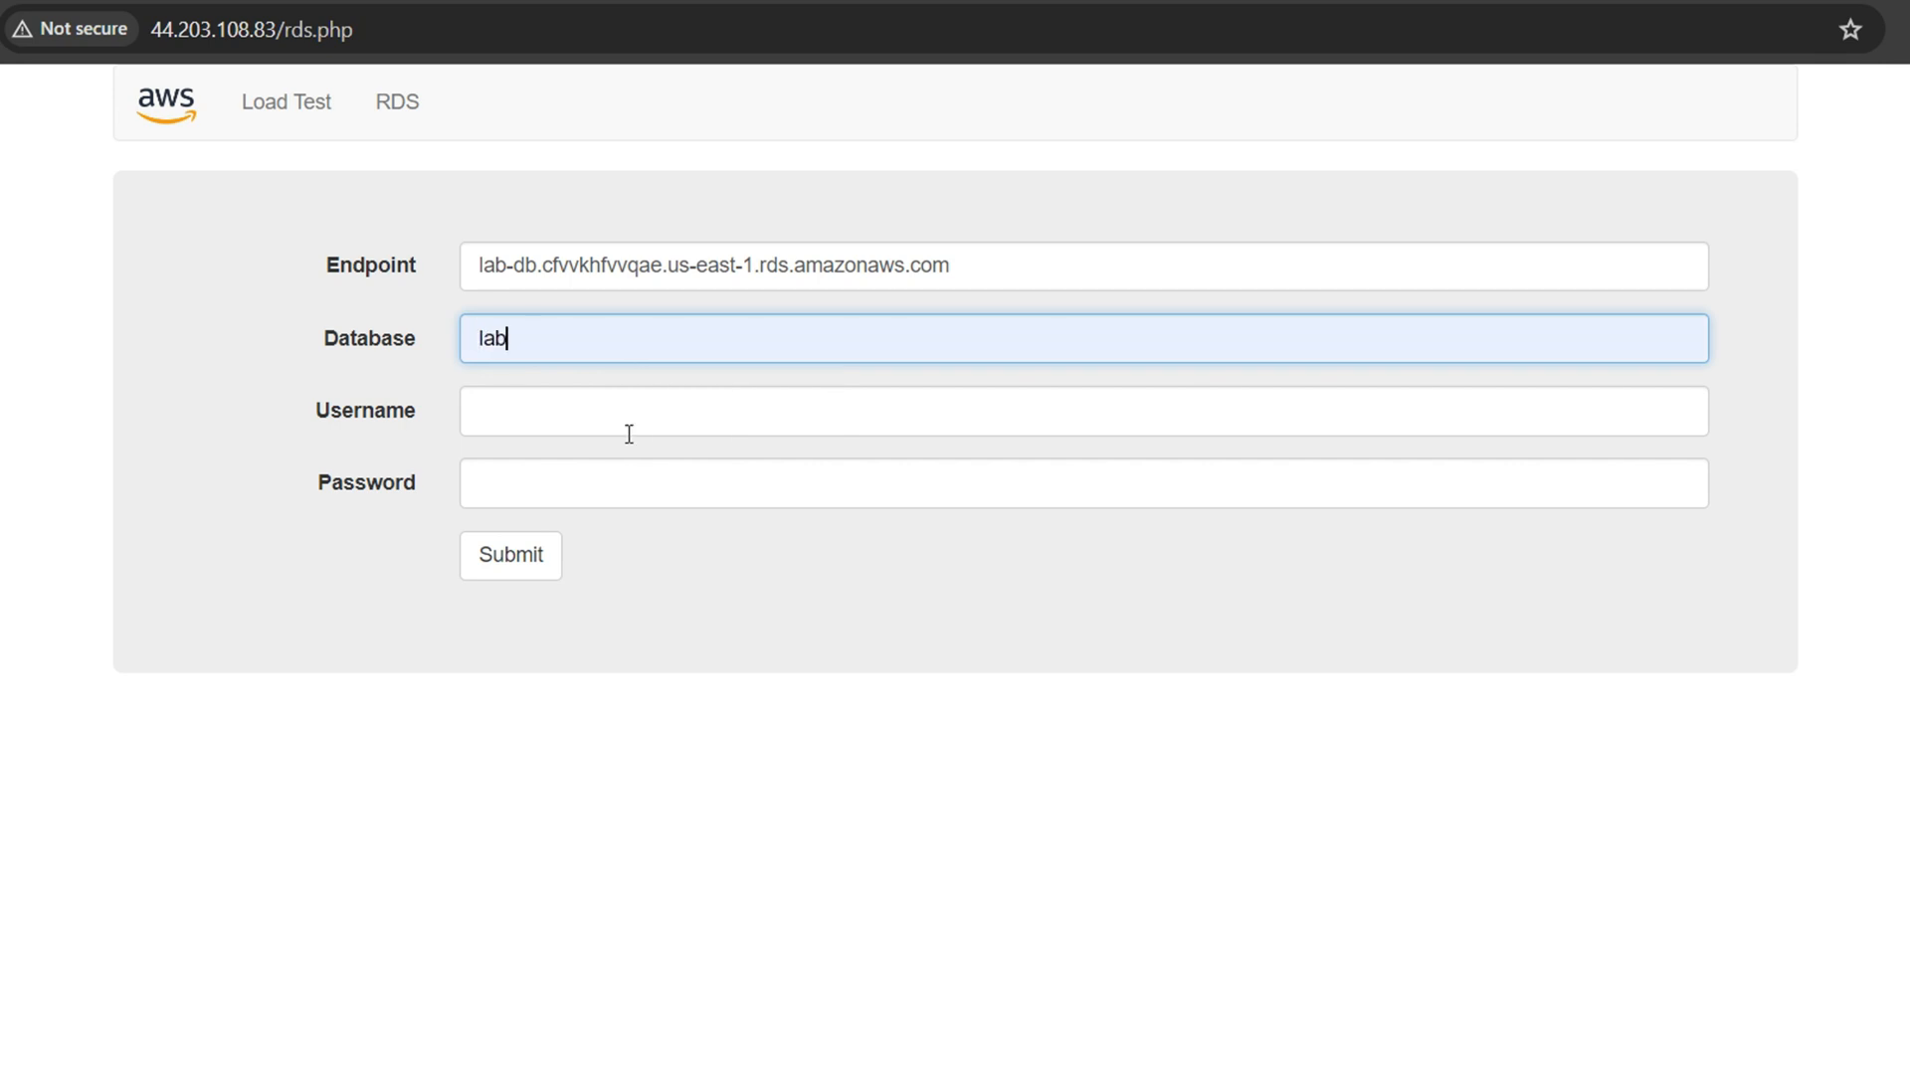
pyautogui.click(627, 431)
pyautogui.write('main')
pyautogui.click(677, 481)
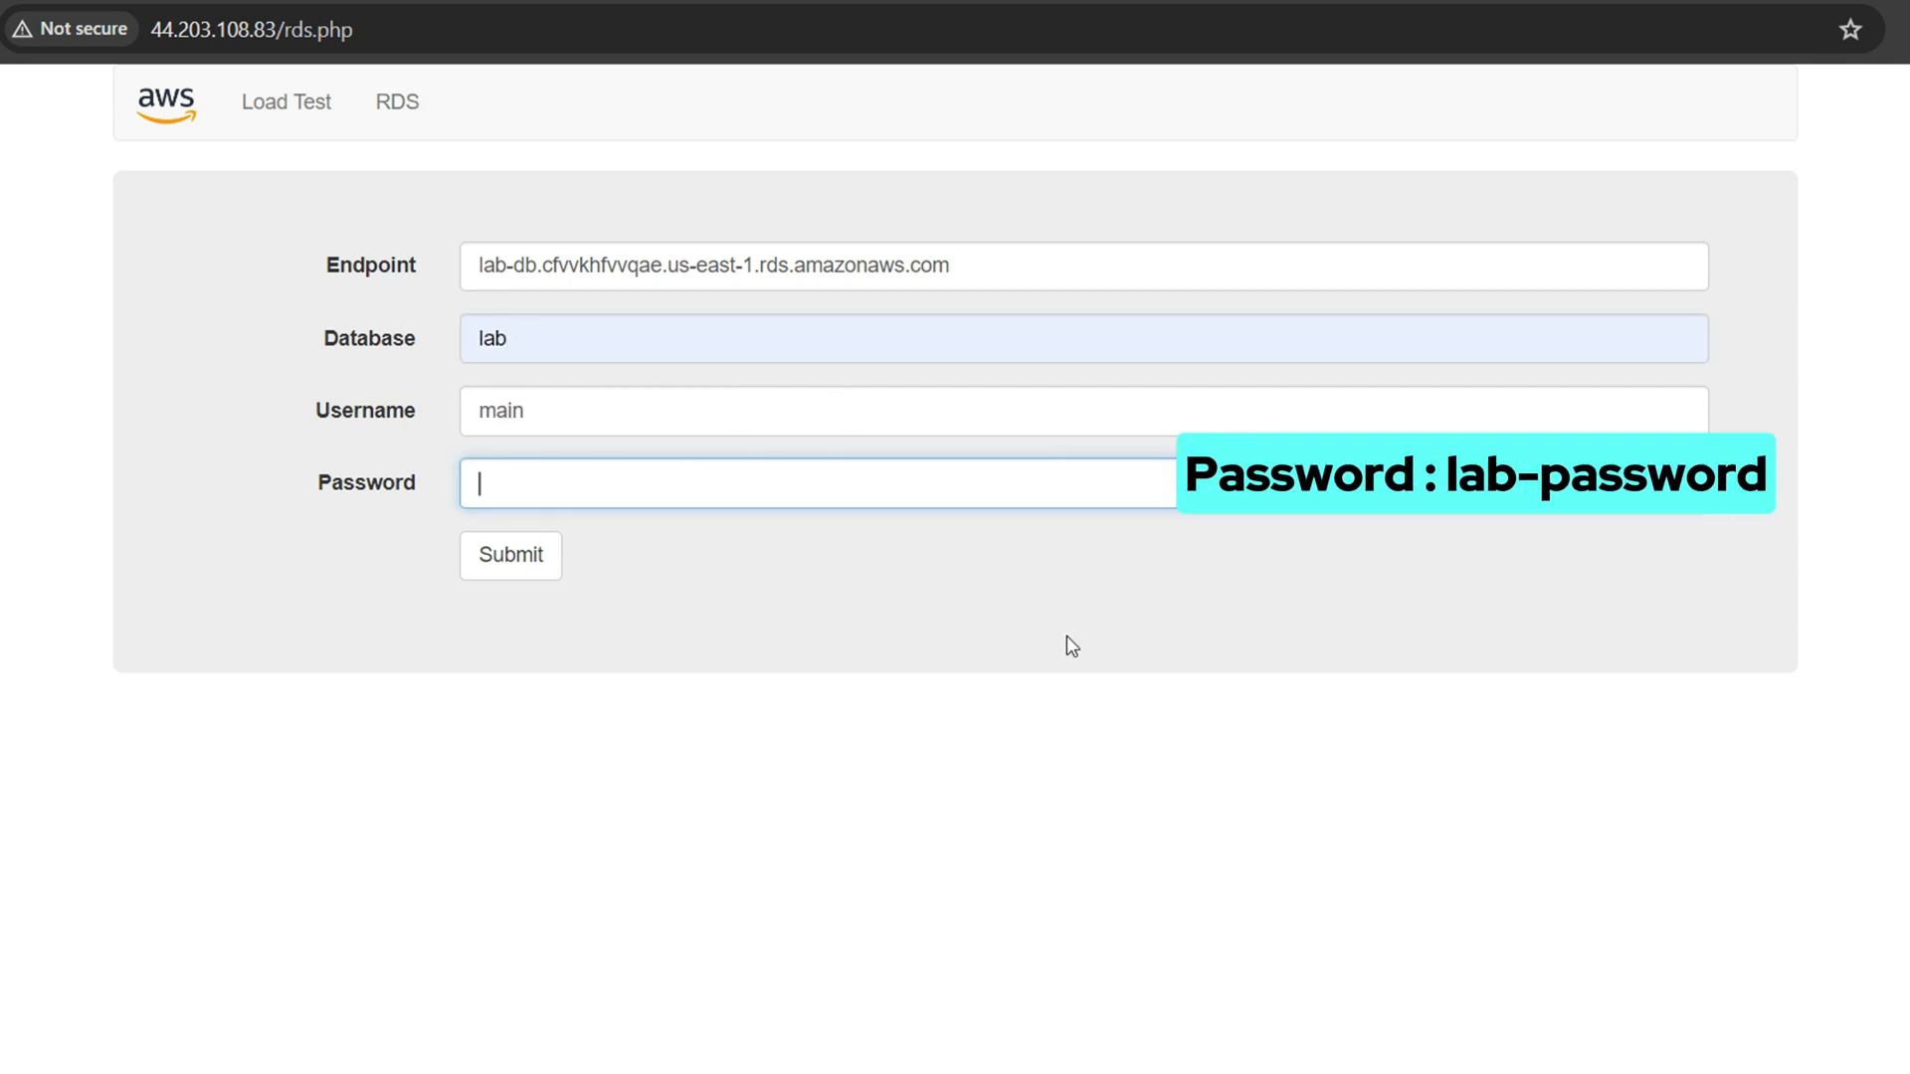
pyautogui.write('lab')
pyautogui.press('Return')
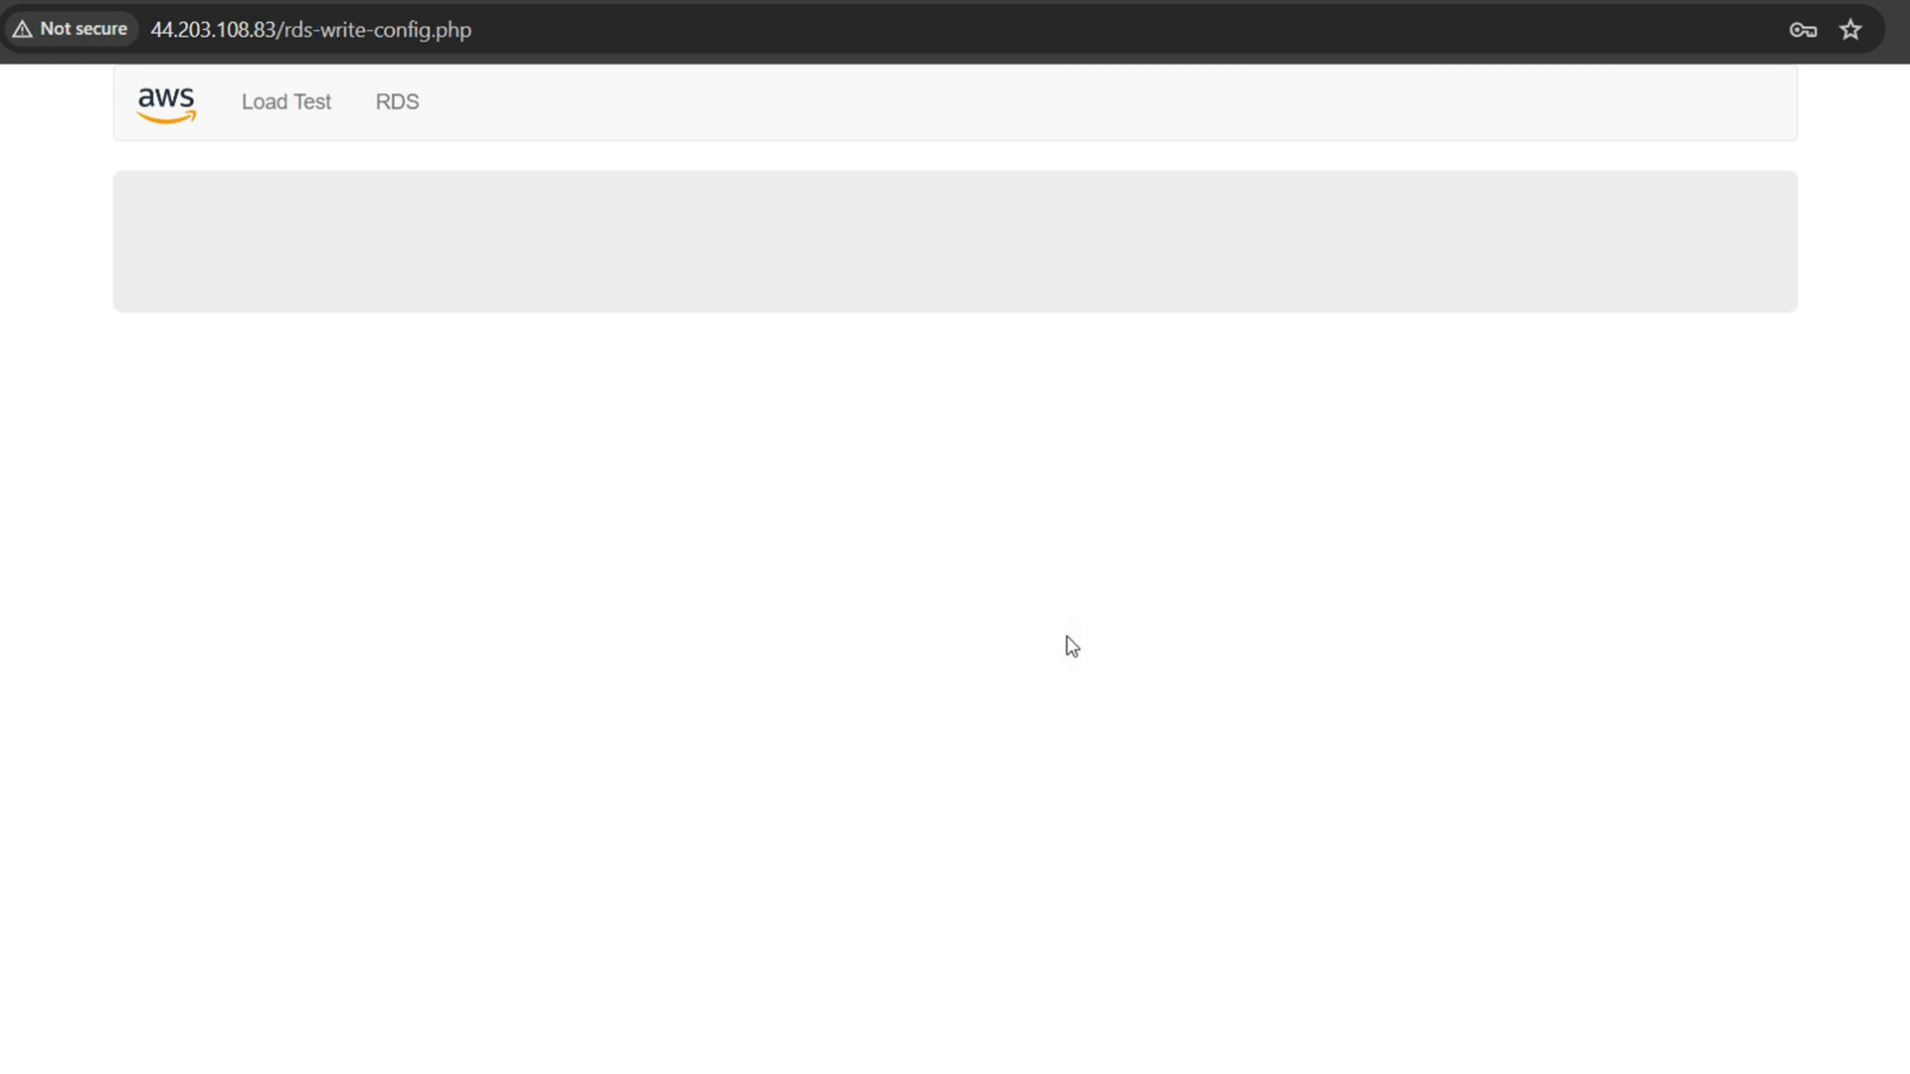